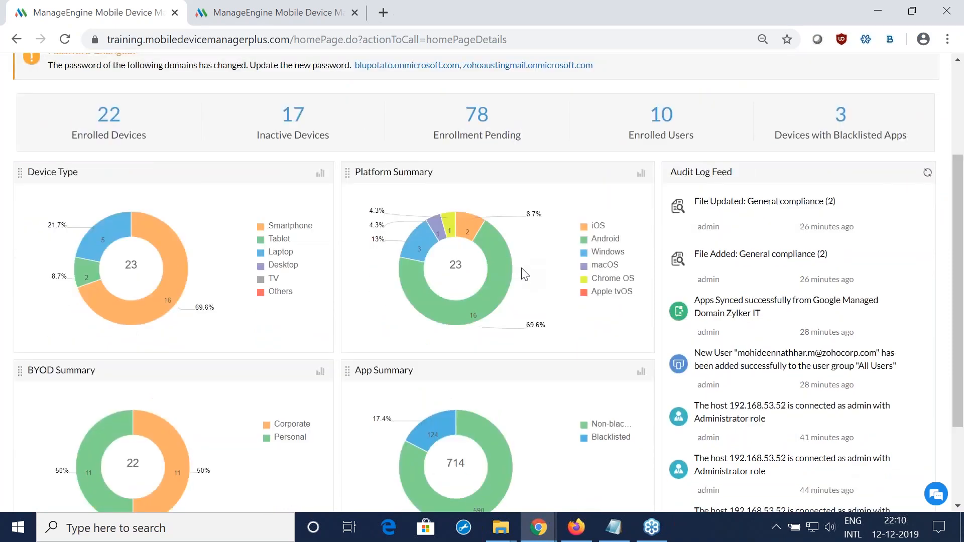
Step: View the device groups, and examine the iPad's summary, installed apps and certificates in the device inventory
scroll(525, 273, up, 3)
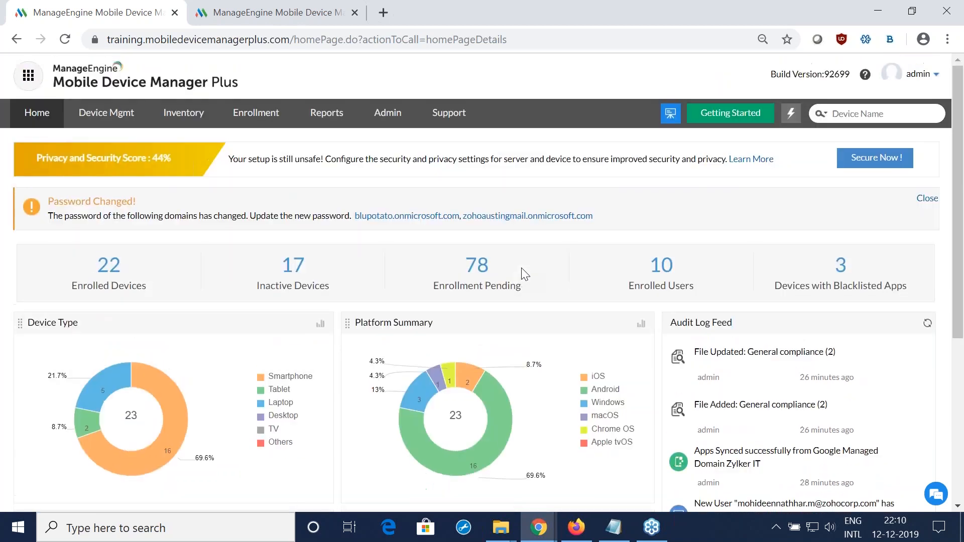
click(115, 113)
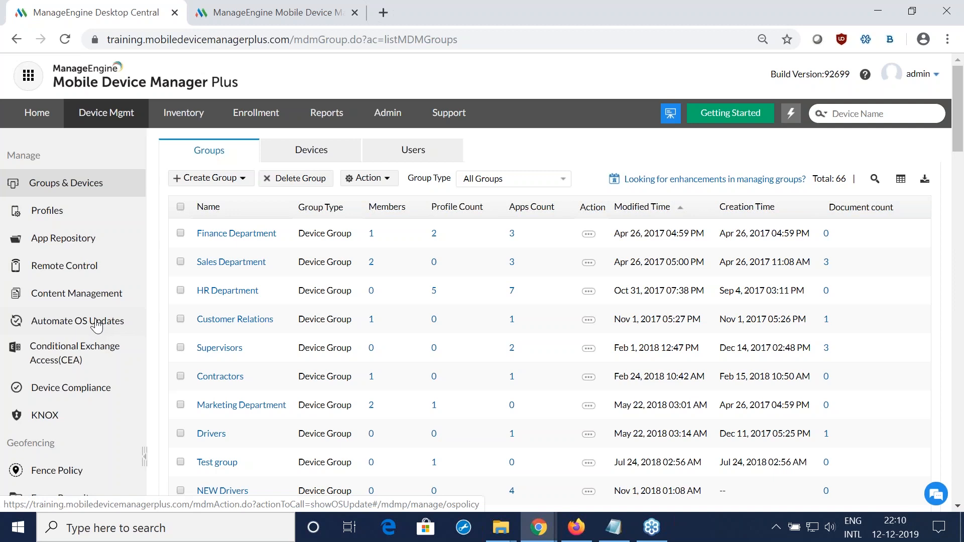
click(182, 114)
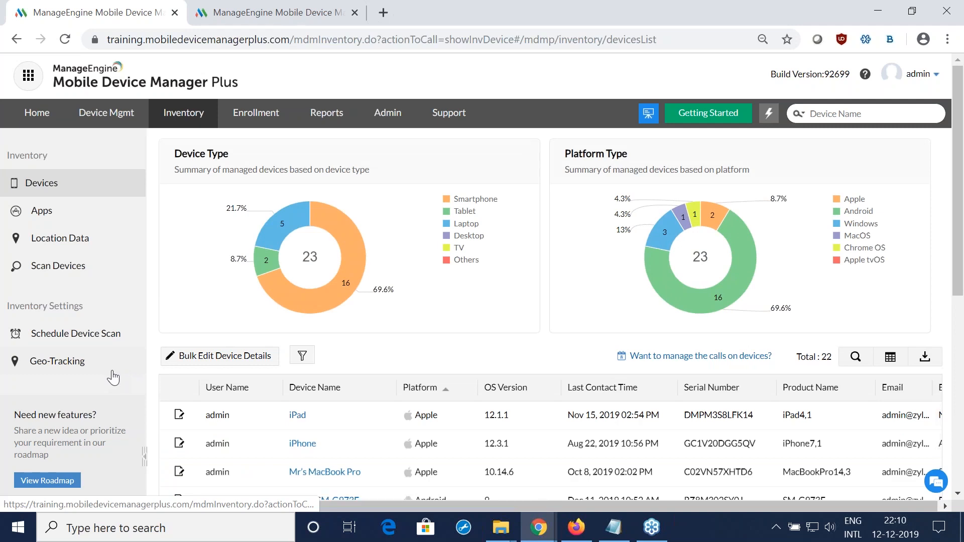
click(299, 419)
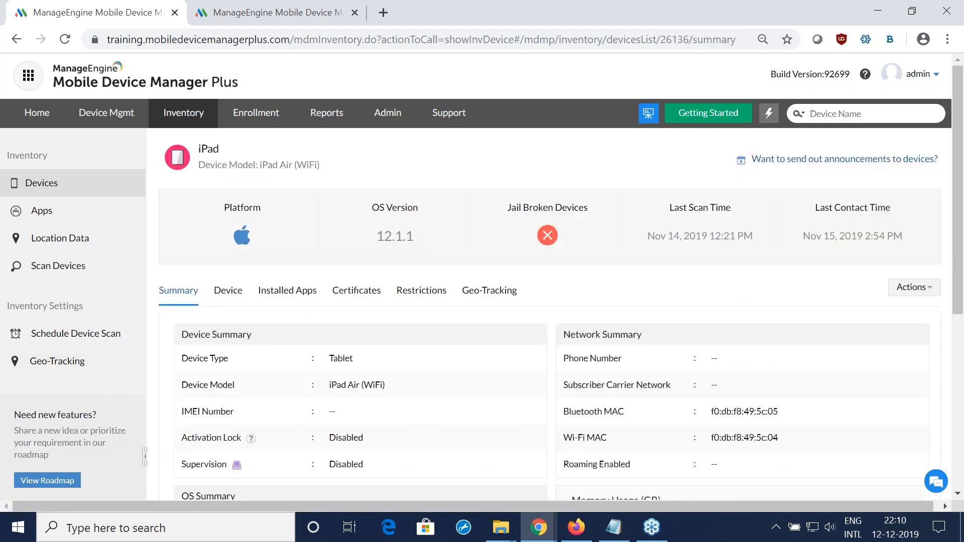
click(297, 294)
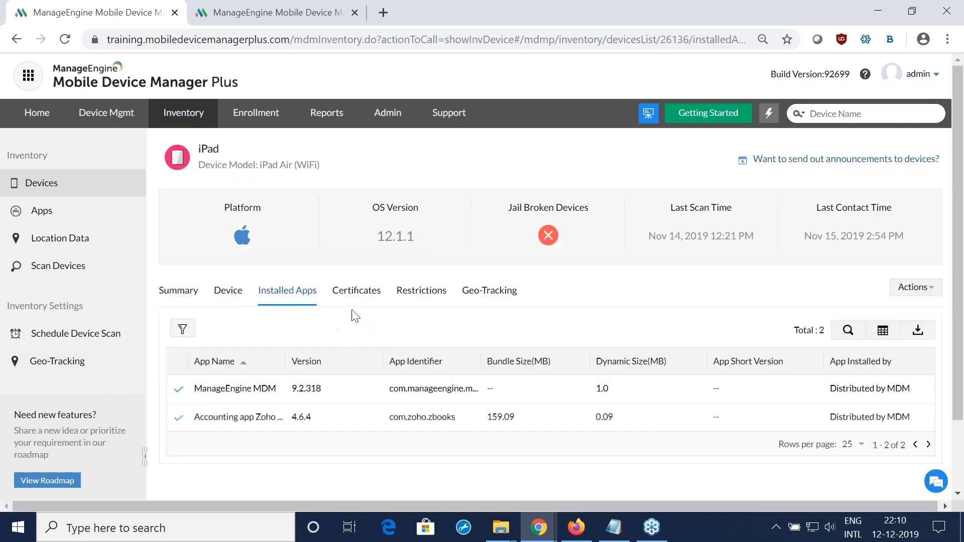
click(354, 291)
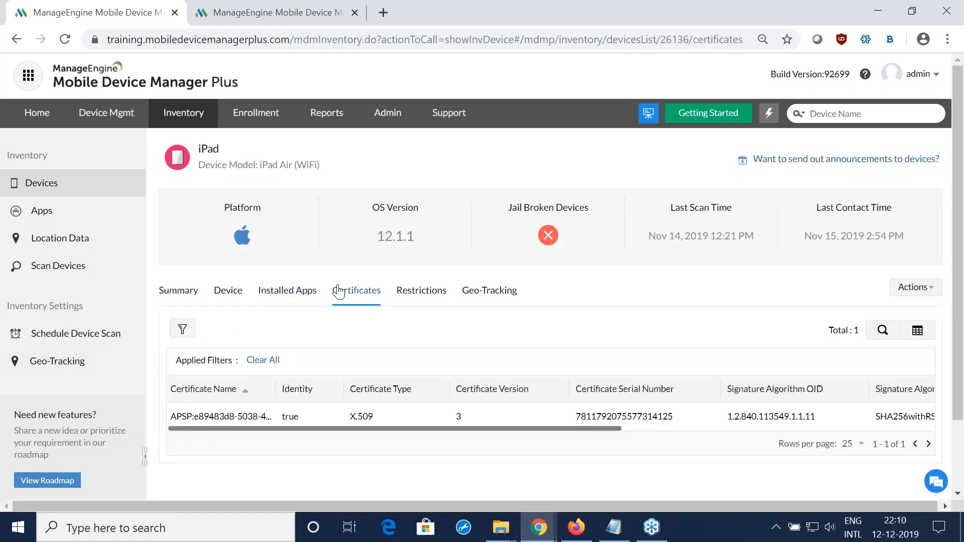
Step: Look over the enrollment, reports, admin and support sections of the console
click(238, 126)
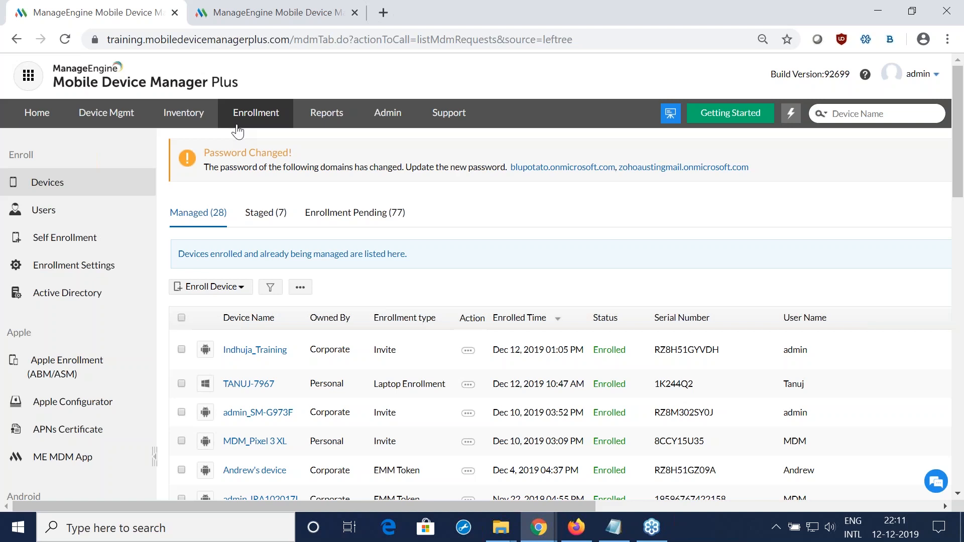
click(336, 128)
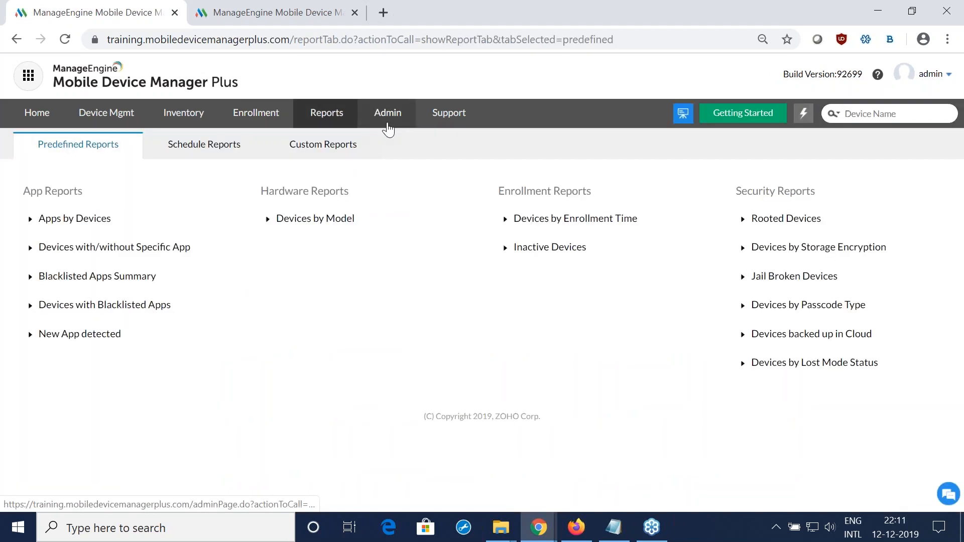
click(387, 129)
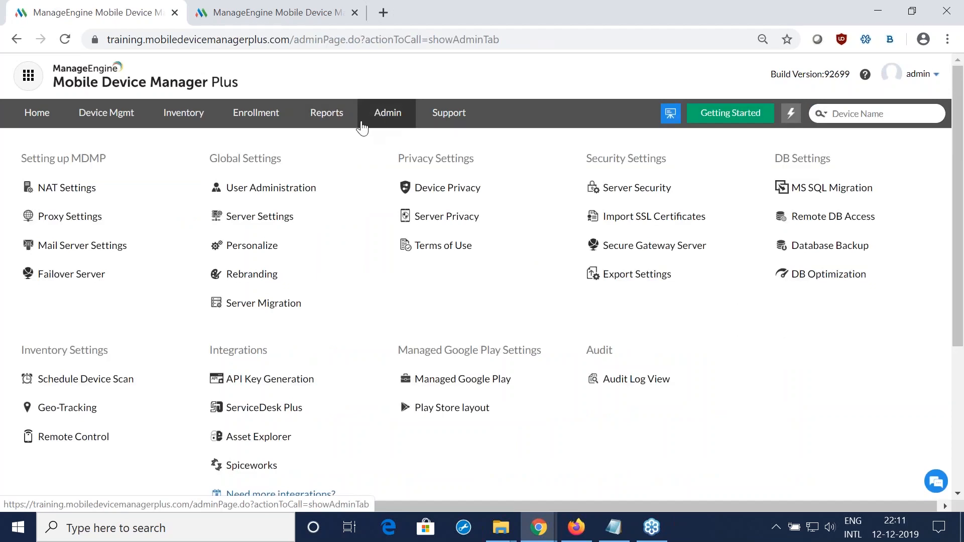
click(445, 125)
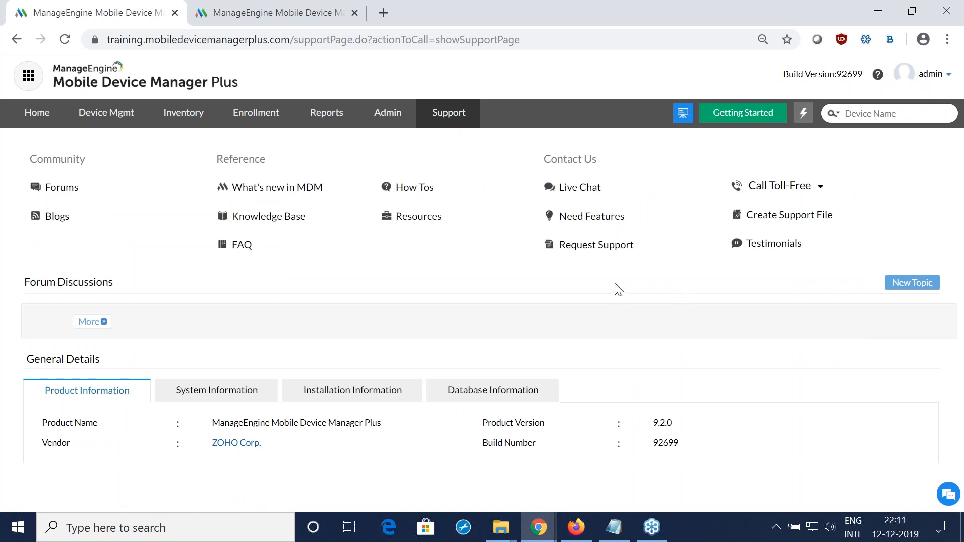
Step: Start adding an Apple Store app in the app repository, searching for "zoho creator" and choosing Zoho Creator
click(91, 120)
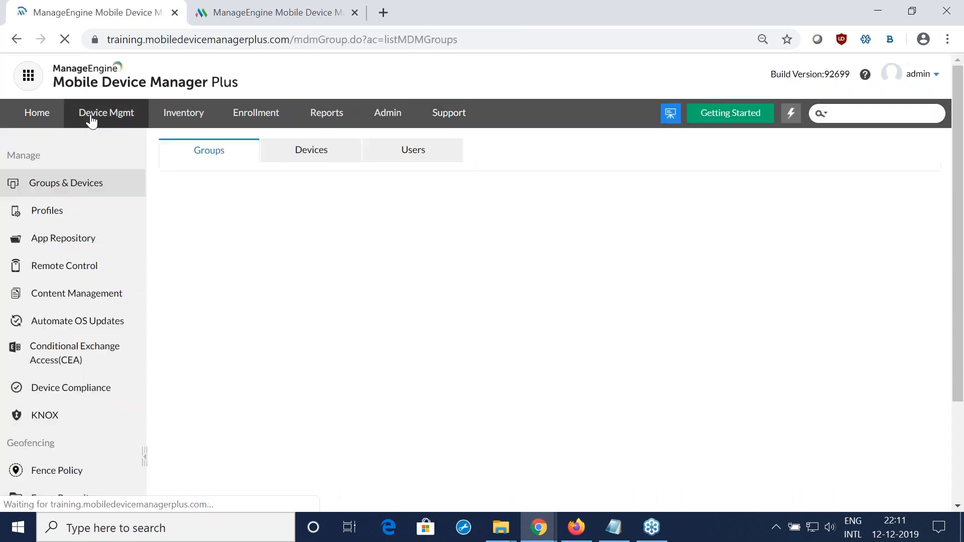
click(75, 240)
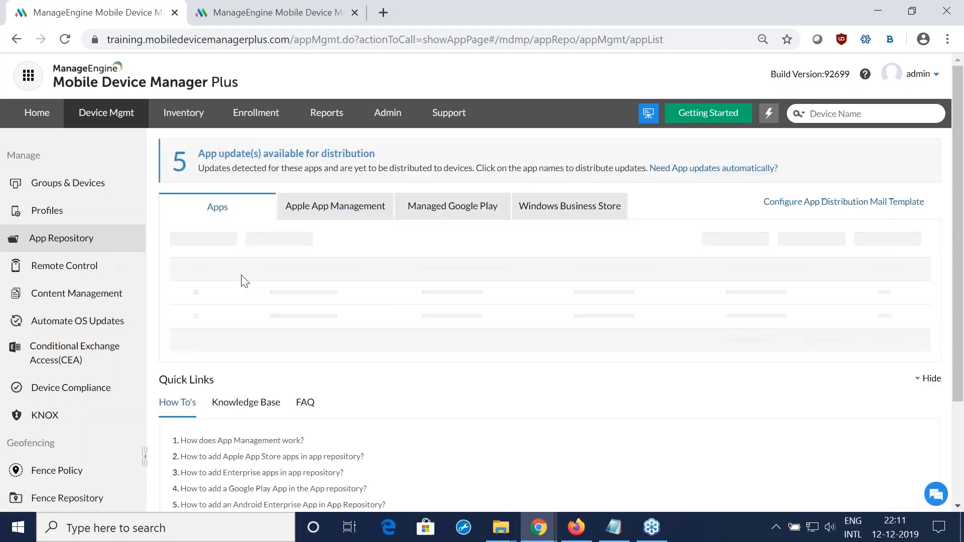
click(220, 240)
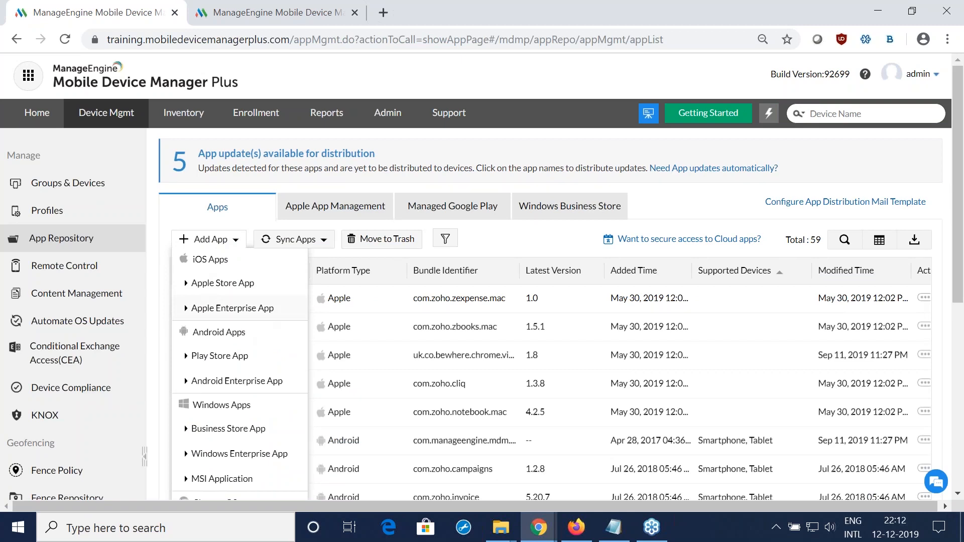
click(241, 283)
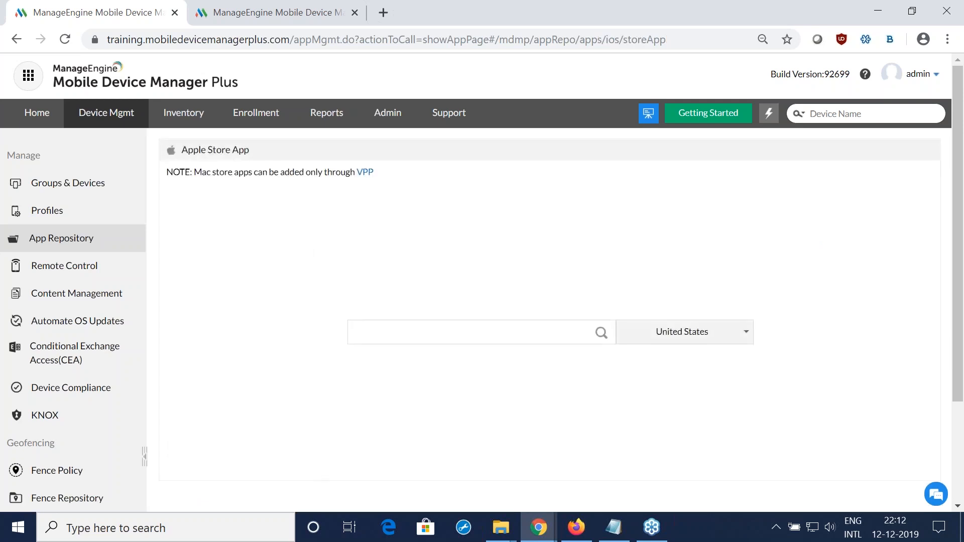
click(393, 335)
text(zo)
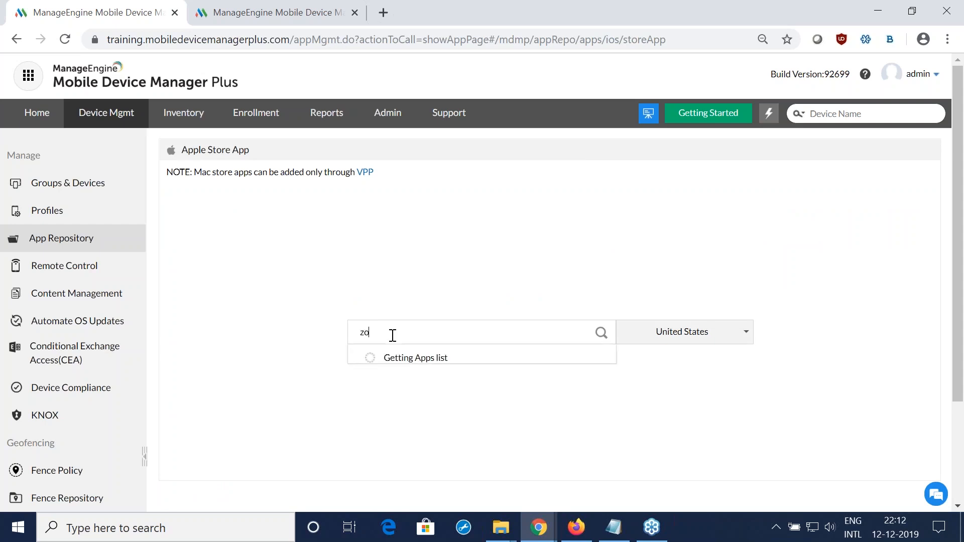
text(ho creator)
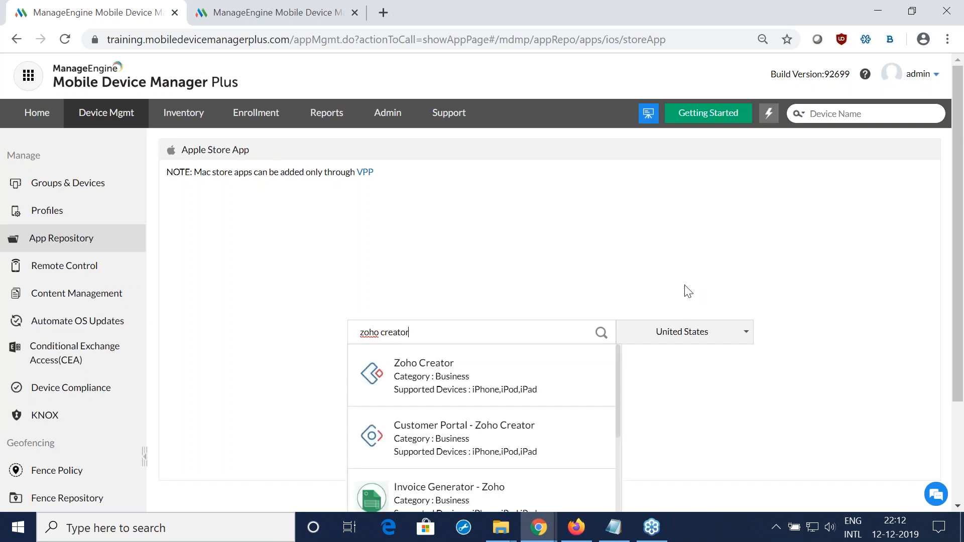
click(517, 375)
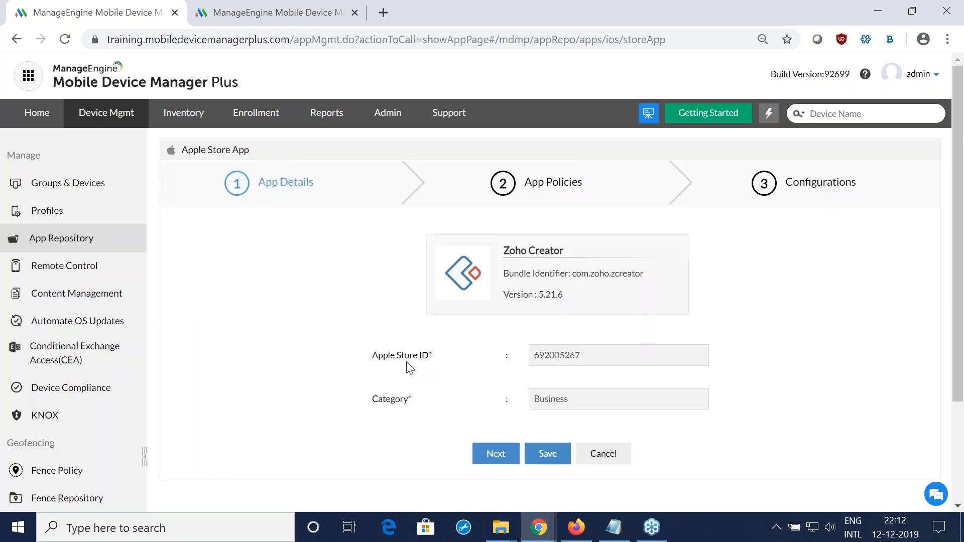
Step: Go on to Zoho Creator's app policies and examine the options for removal on MDM profile removal and restricted iTunes and iCloud backup
scroll(410, 368, down, 2)
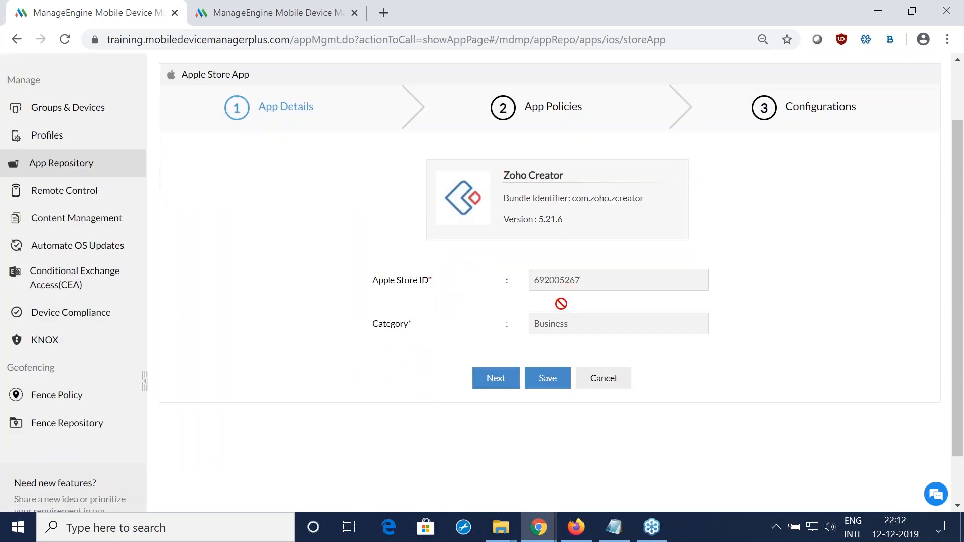
click(503, 383)
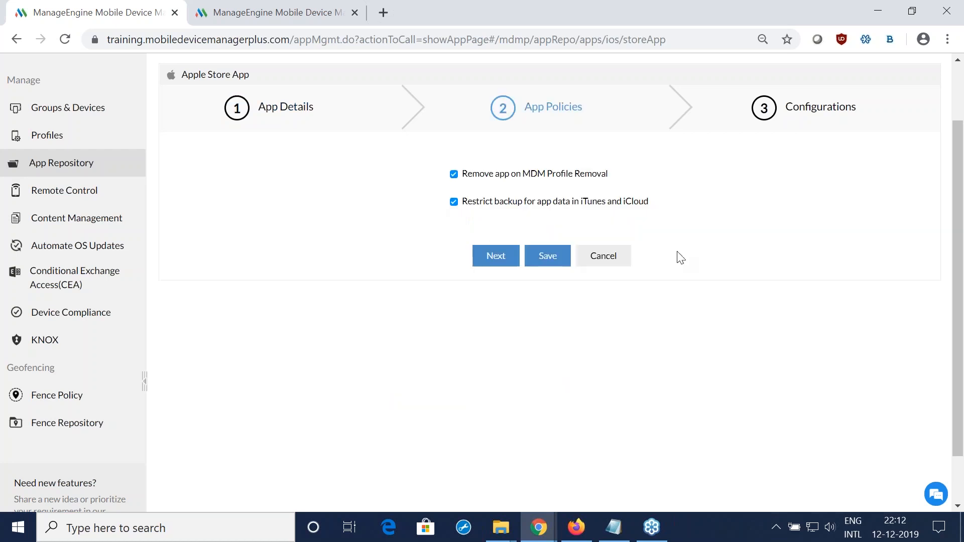
scroll(680, 257, up, 2)
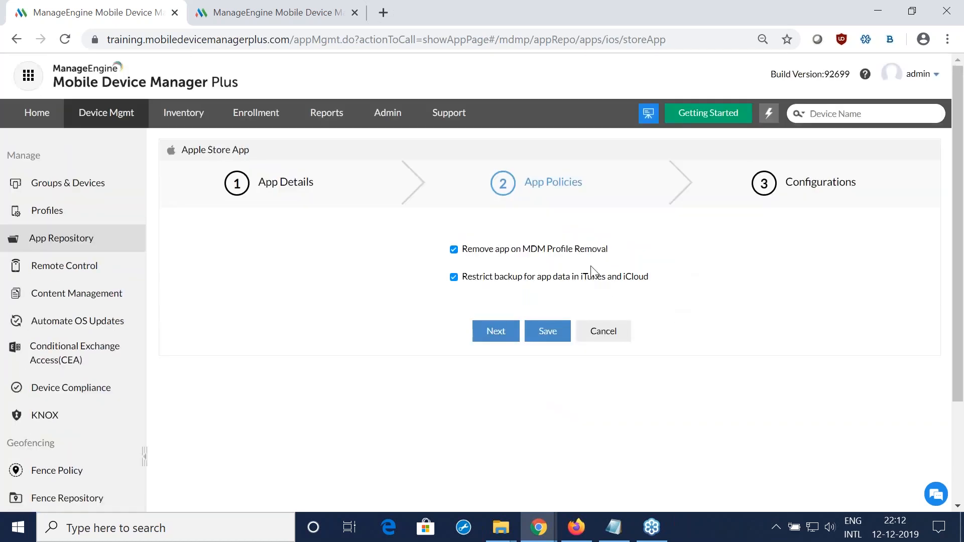
drag(608, 254, 462, 254)
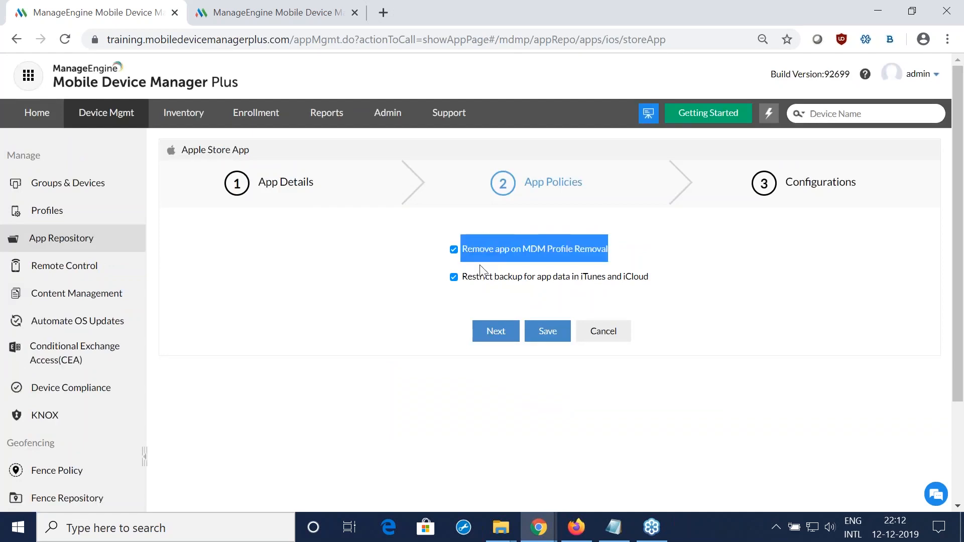
click(673, 262)
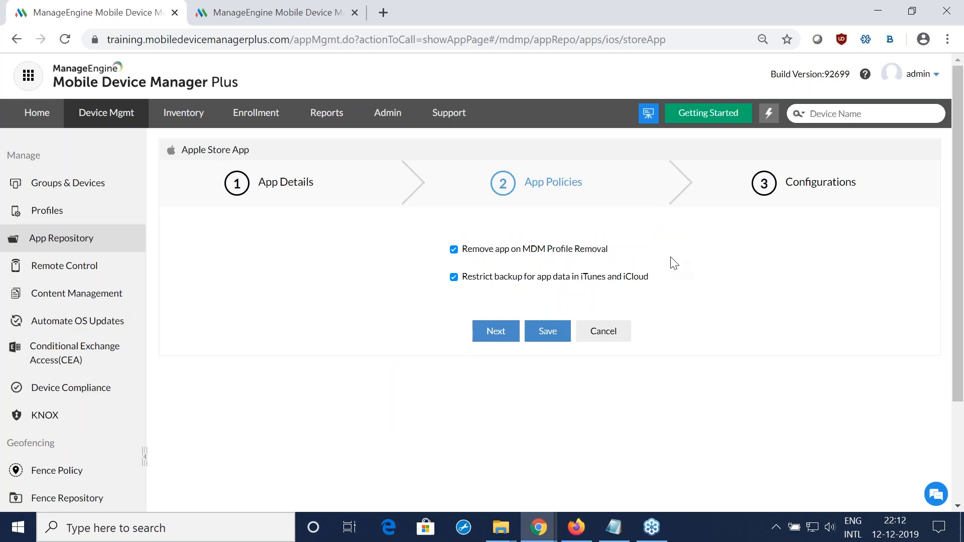
drag(665, 279, 462, 279)
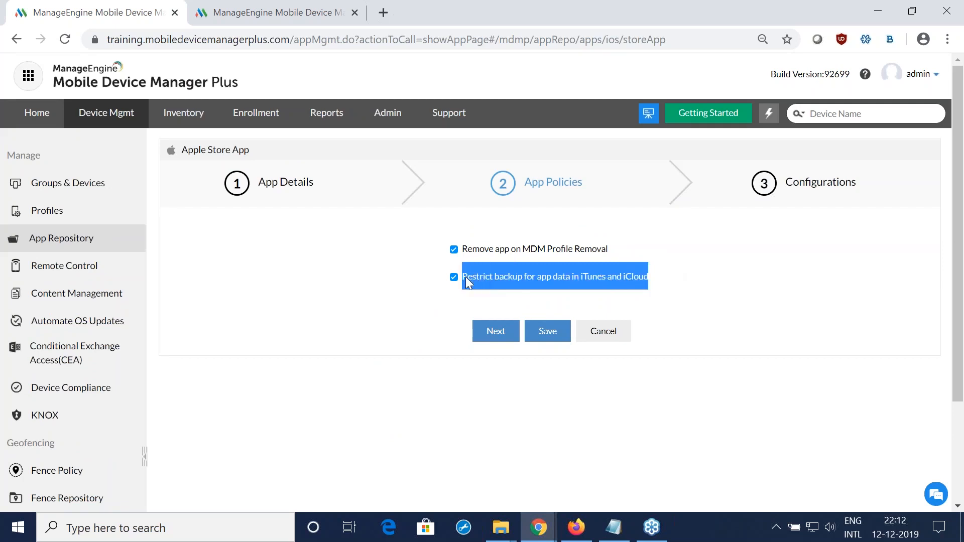
click(728, 315)
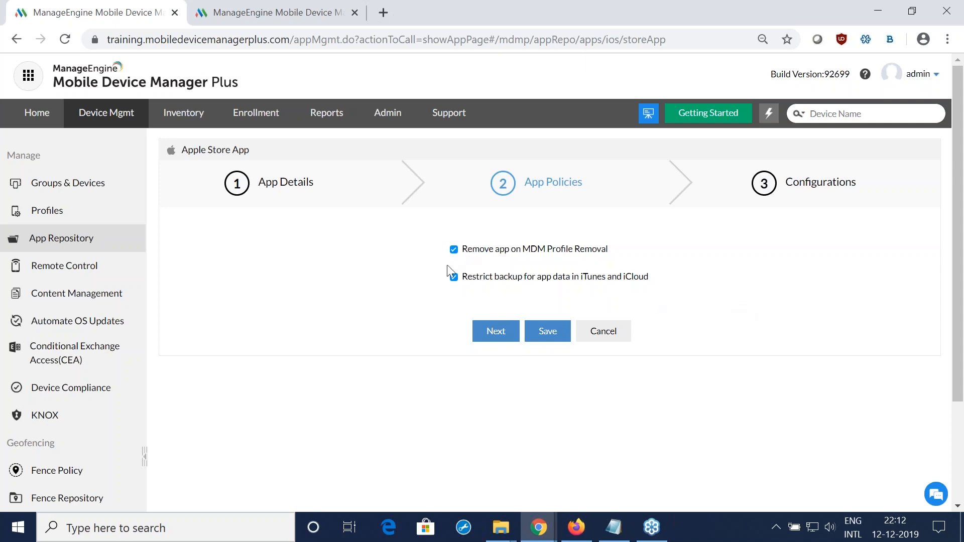
Step: Try to save the Zoho Creator app with both policies enabled and no app configuration file
click(491, 336)
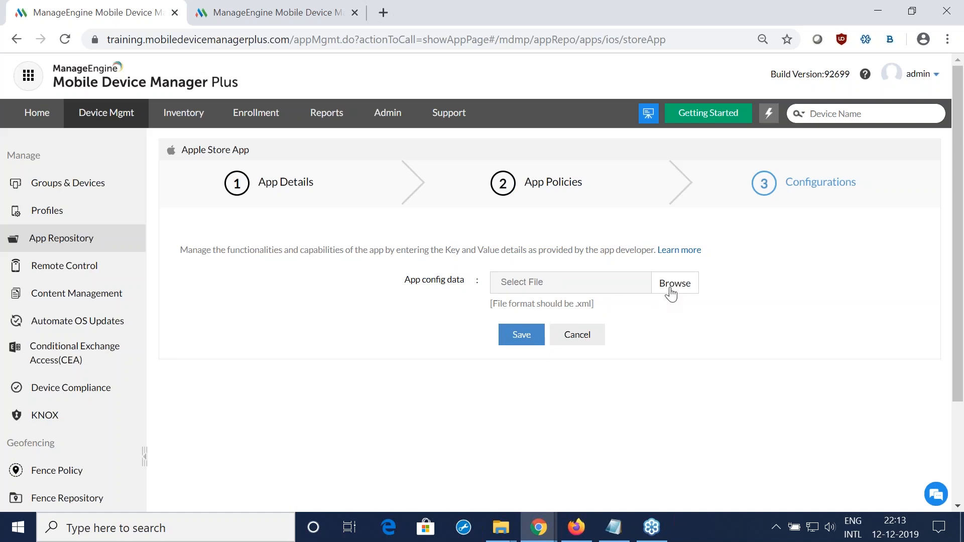
click(520, 335)
click(577, 359)
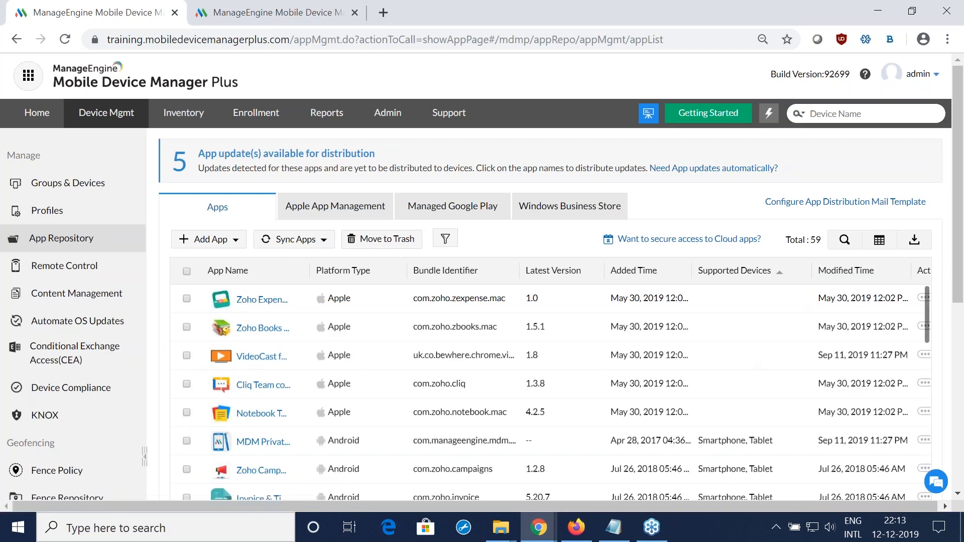
Step: Search the app repository by app name for "zoho creator", correcting the misspelled term, and close the search
click(845, 240)
click(266, 298)
text(zoo creator)
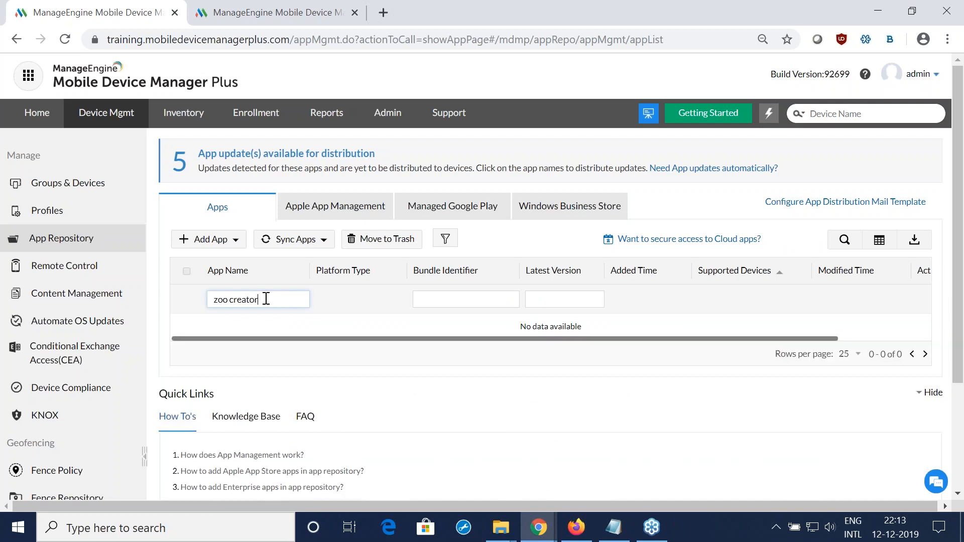
drag(266, 299, 196, 300)
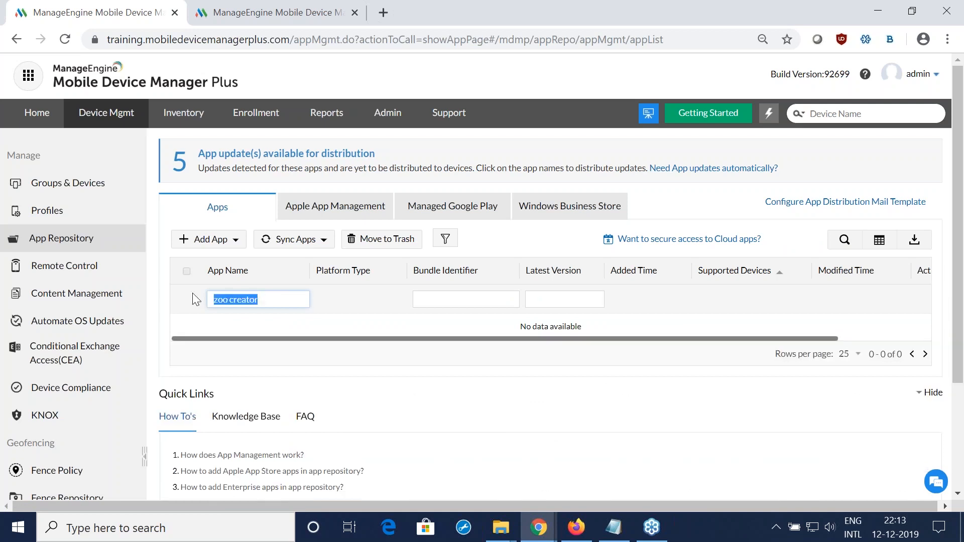
click(224, 300)
text(h)
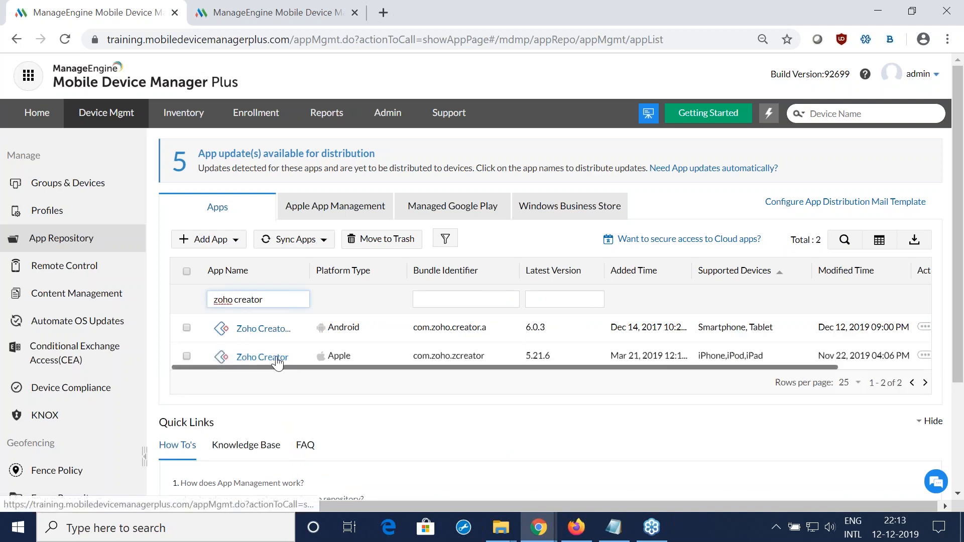
click(843, 241)
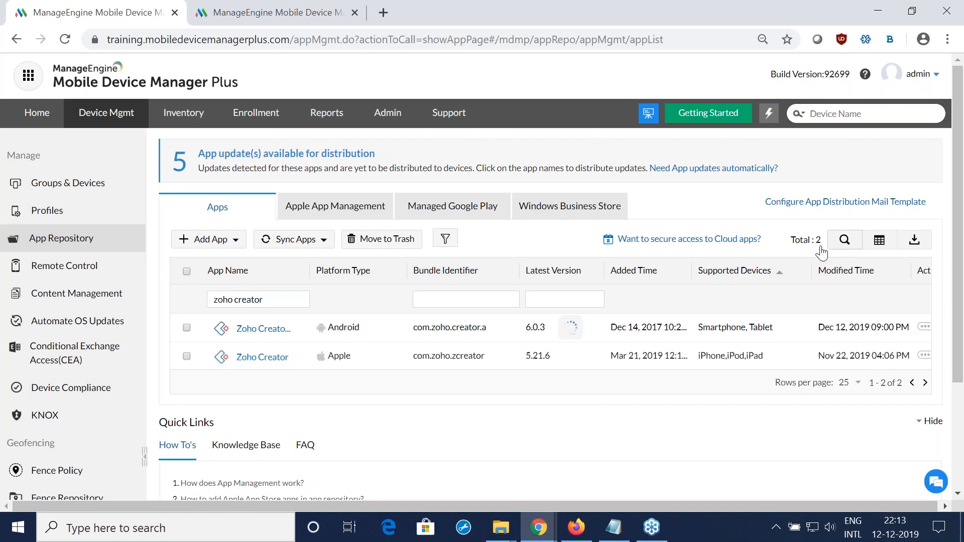
Step: Open the list of managed devices under Groups & Devices and filter it to the Apple platform
click(107, 187)
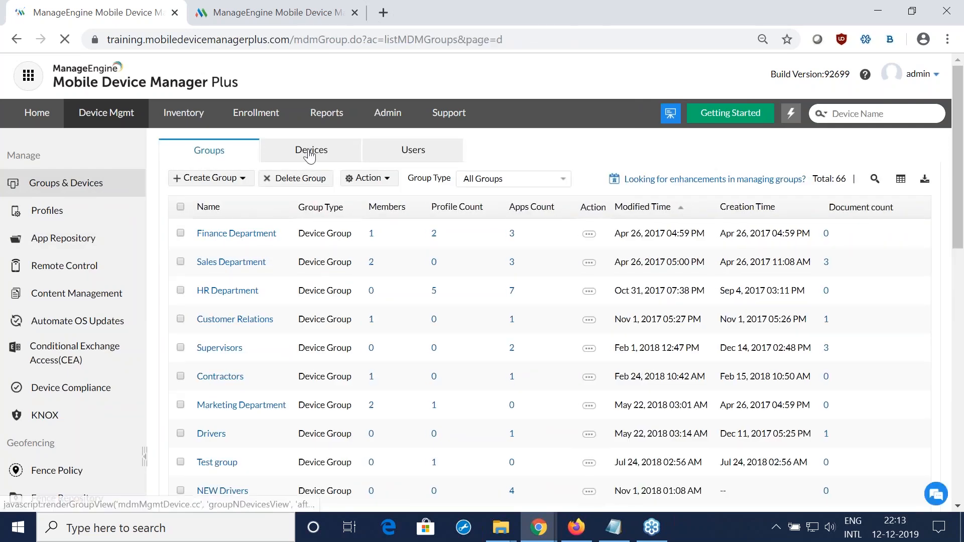
click(313, 150)
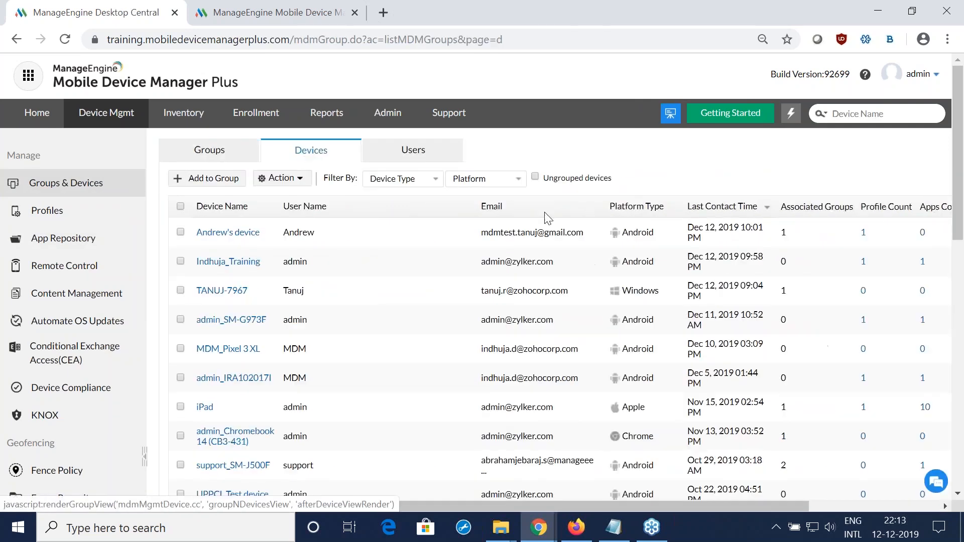
click(492, 184)
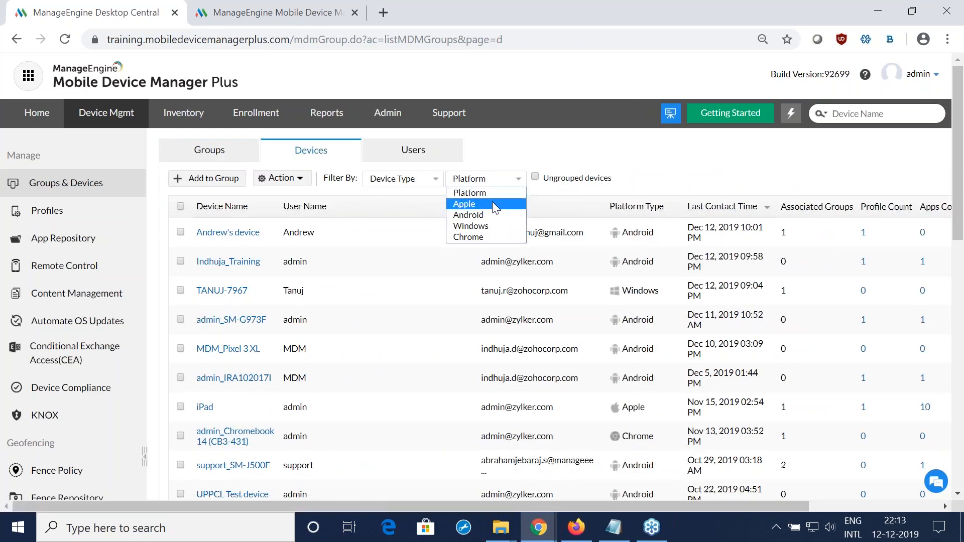
click(492, 204)
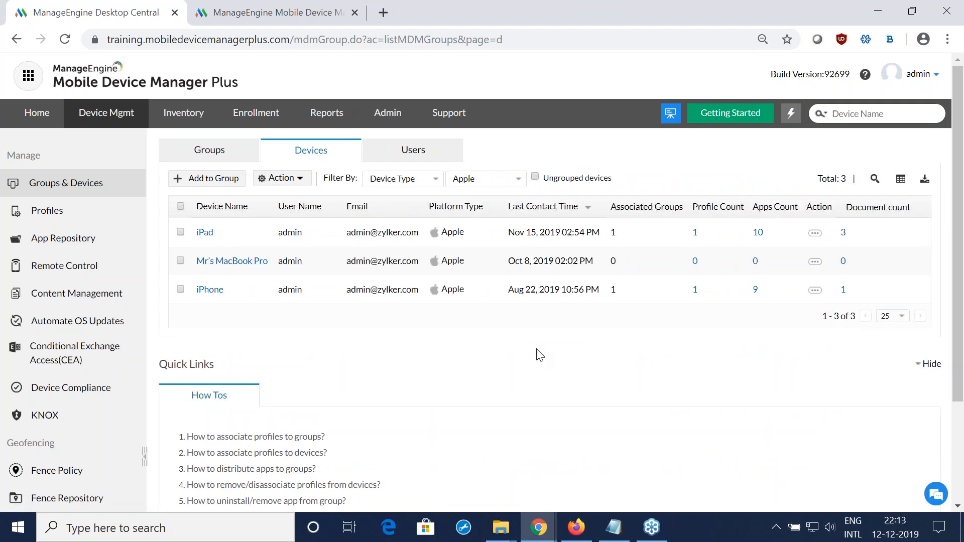
Step: Try to distribute Zoho Creator to the iPad with manual installation from the App Catalog, and return to the home page
click(180, 233)
click(281, 179)
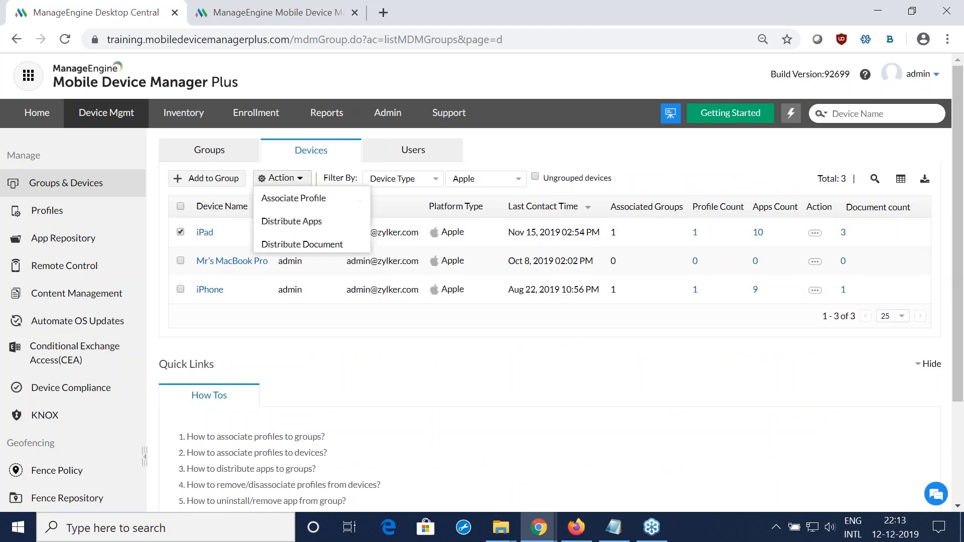
click(301, 224)
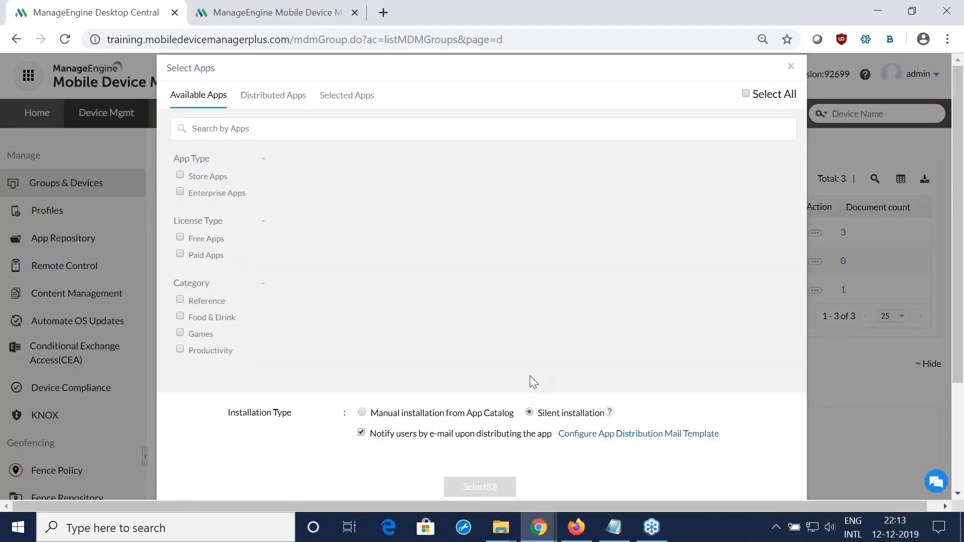
click(288, 130)
text(zoho creat)
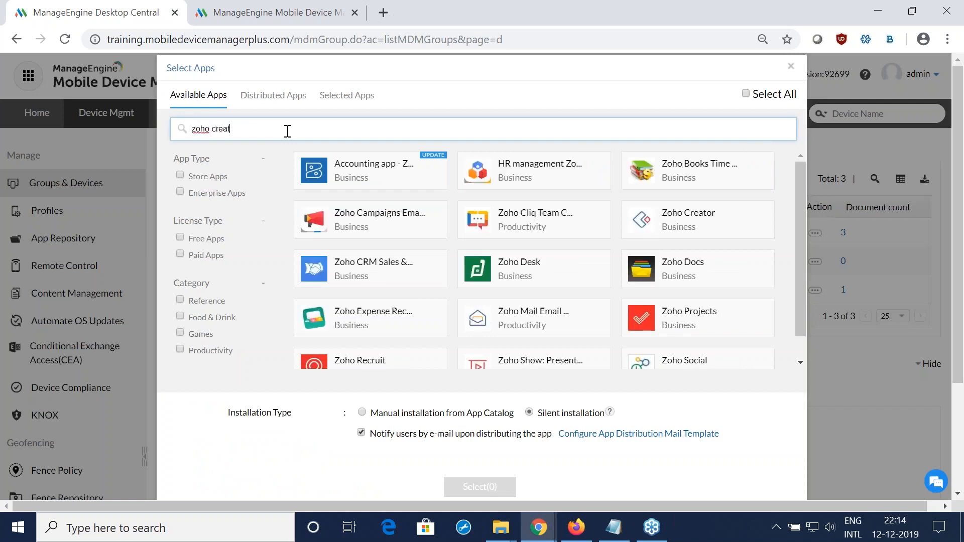
click(380, 185)
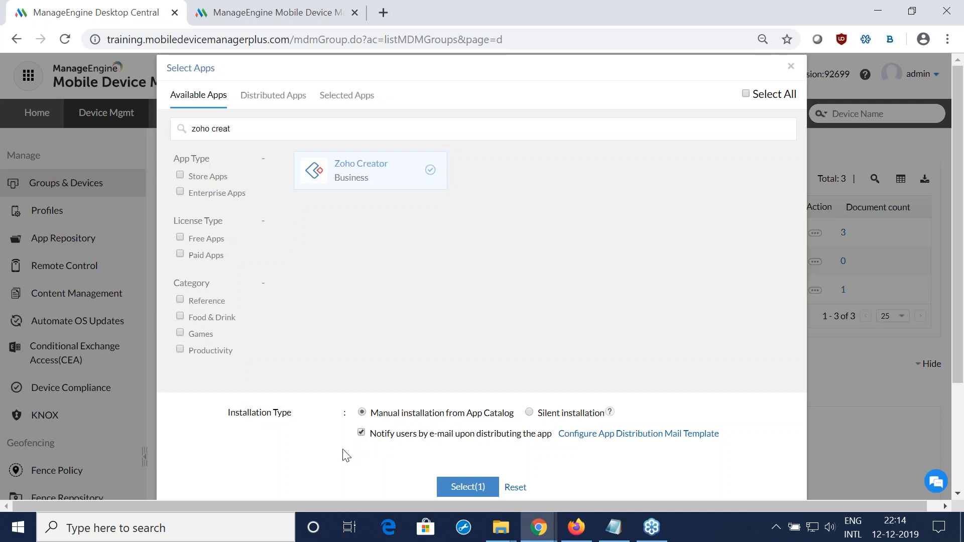
click(471, 489)
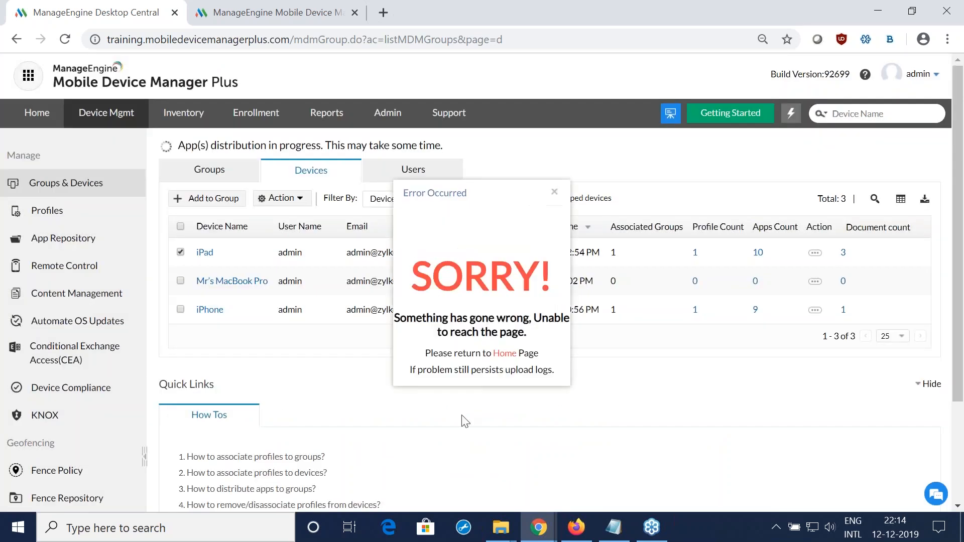
click(499, 354)
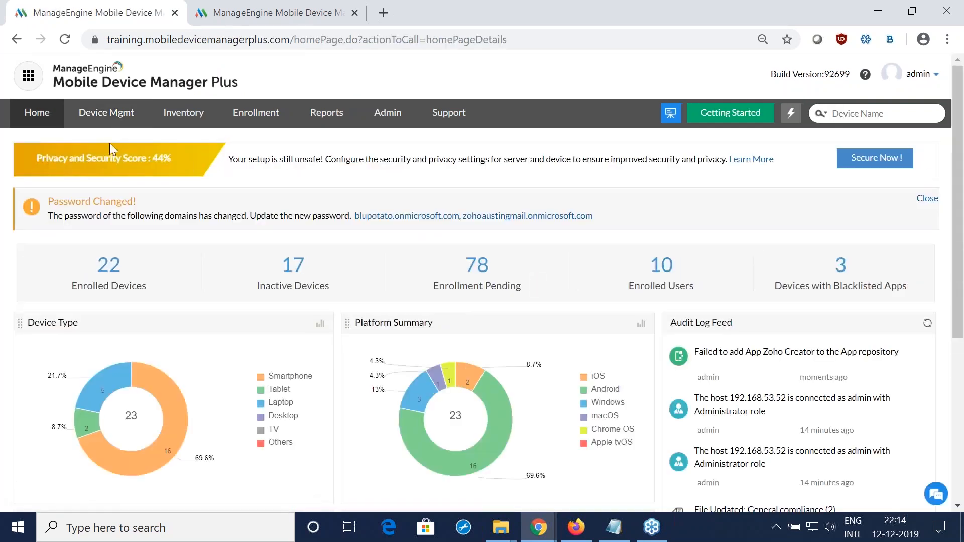
Step: Reopen the list of managed devices in device management and filter it to the Apple platform
click(110, 112)
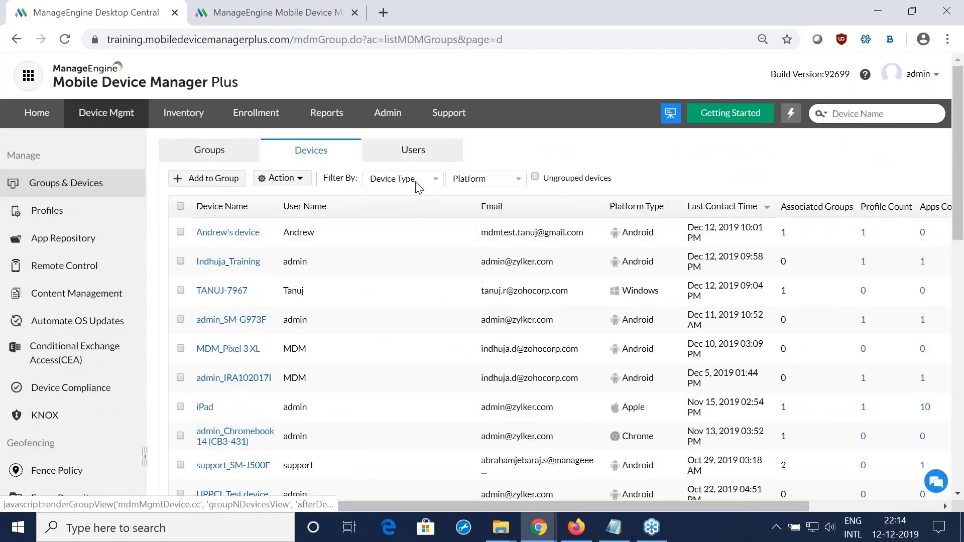
click(494, 184)
click(495, 206)
Step: Retry distributing Zoho Creator to the iPad, searching for "zoho creator" and choosing manual installation from the App Catalog, and go back to the home page
click(181, 232)
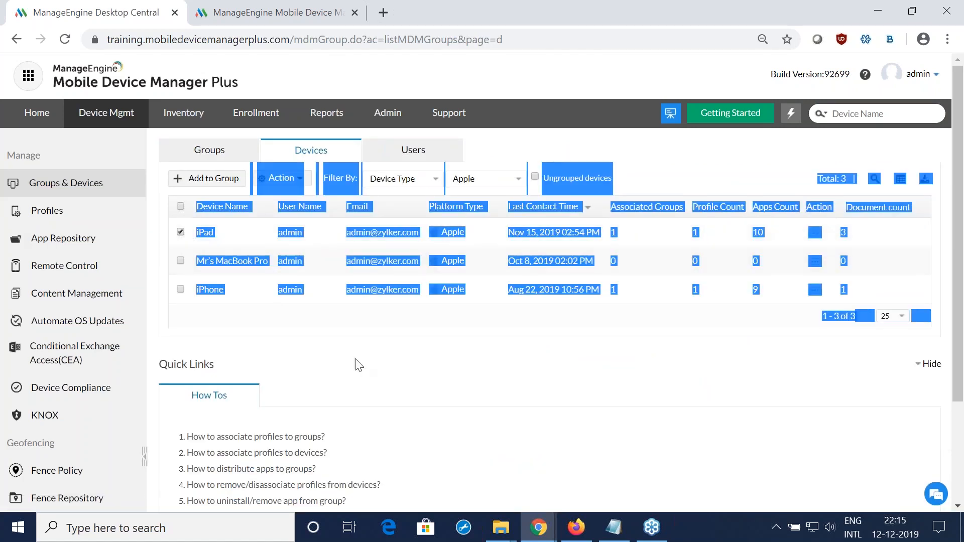
click(281, 178)
click(296, 221)
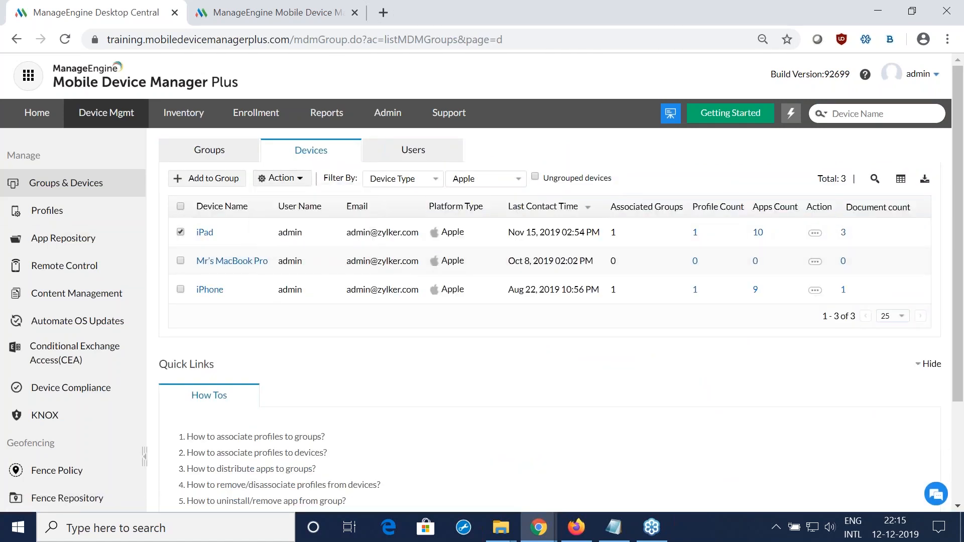
text(z)
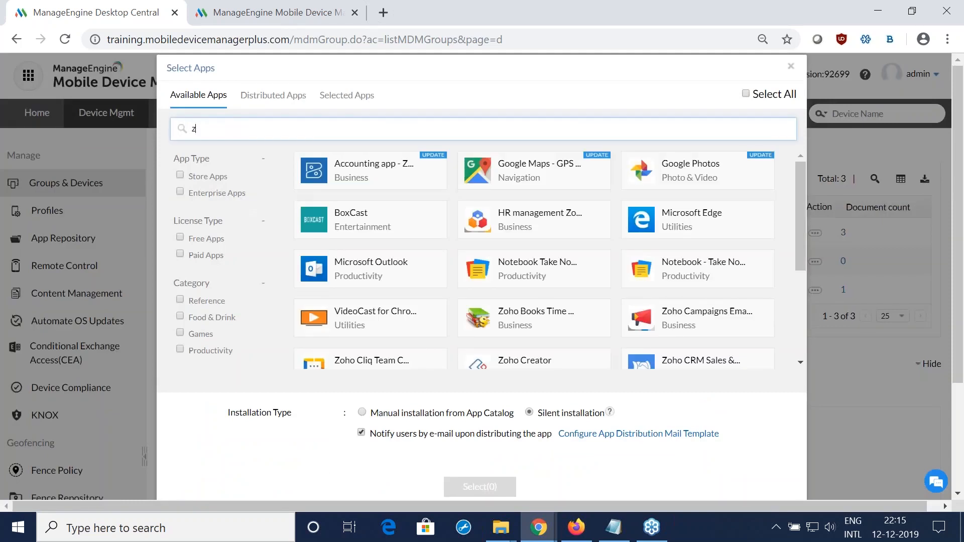
text(oho creator)
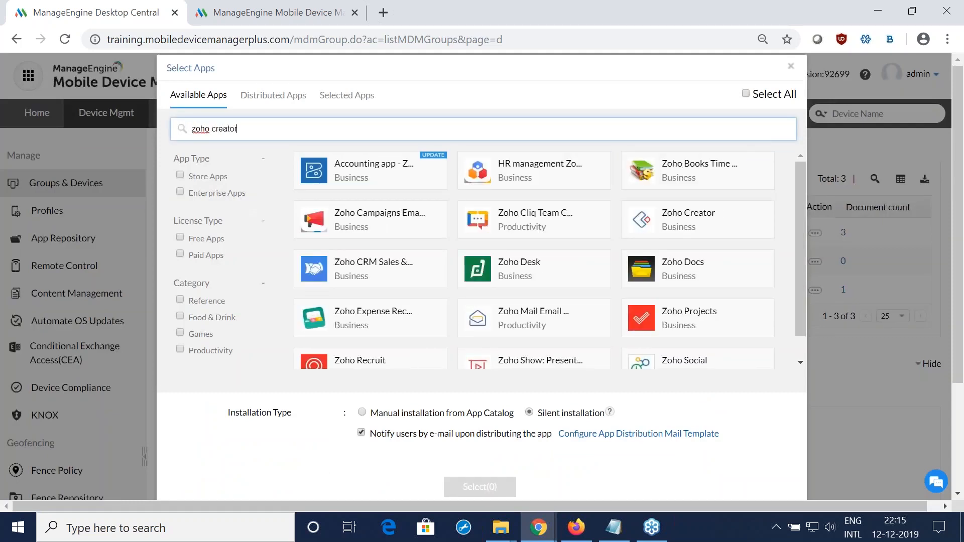
click(362, 413)
scroll(492, 419, down, 3)
scroll(496, 452, up, 3)
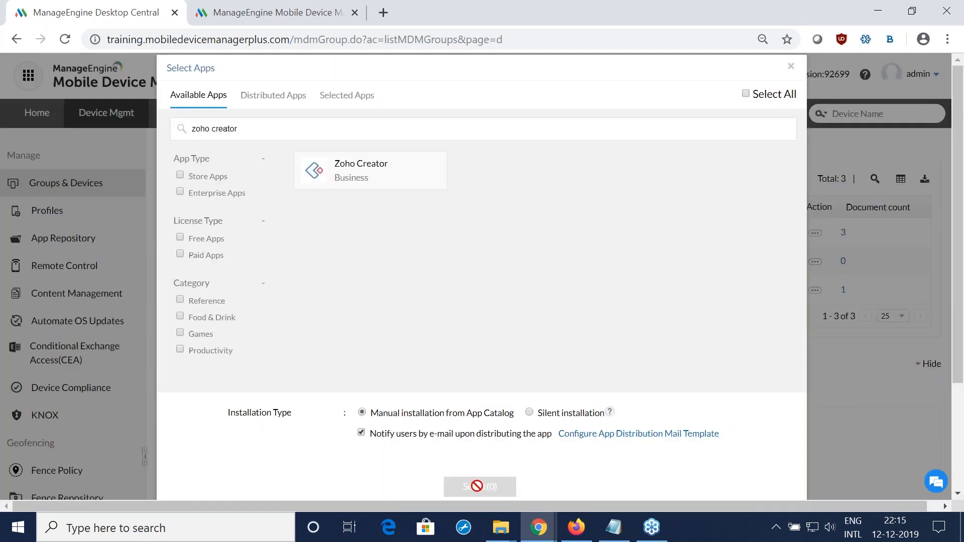
click(357, 187)
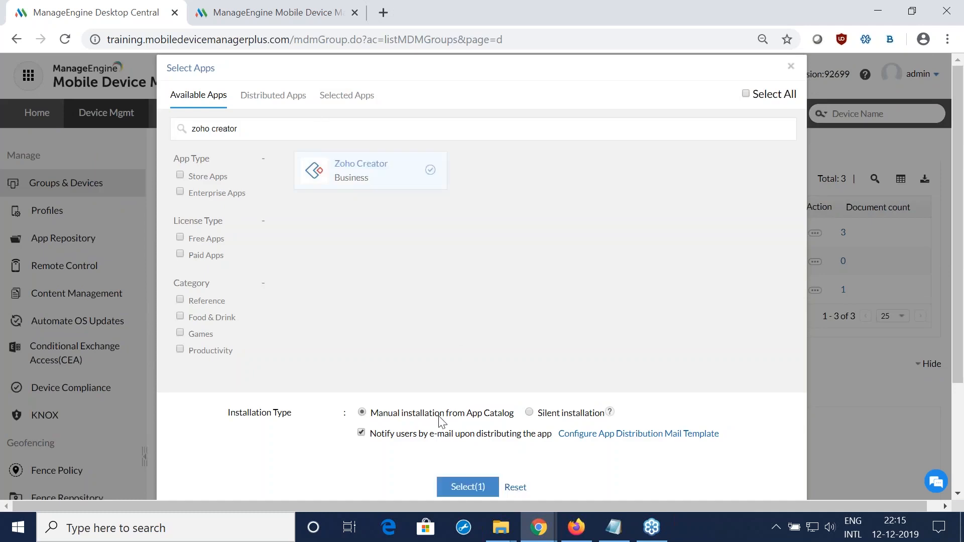
click(460, 488)
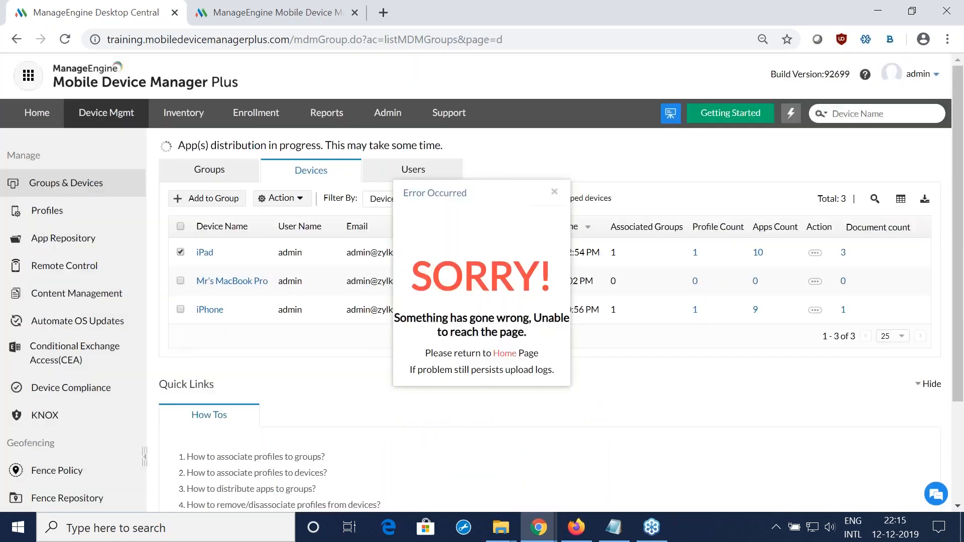
click(505, 352)
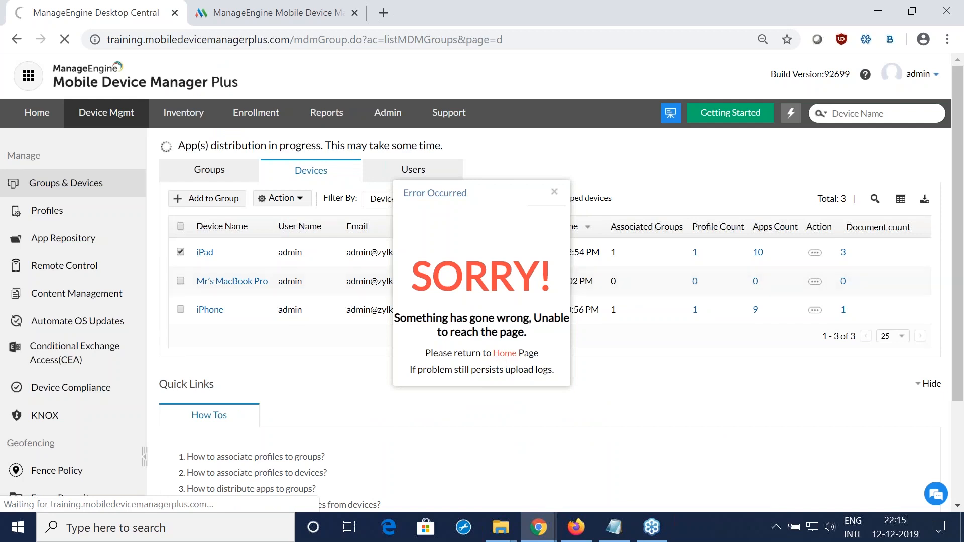
click(554, 192)
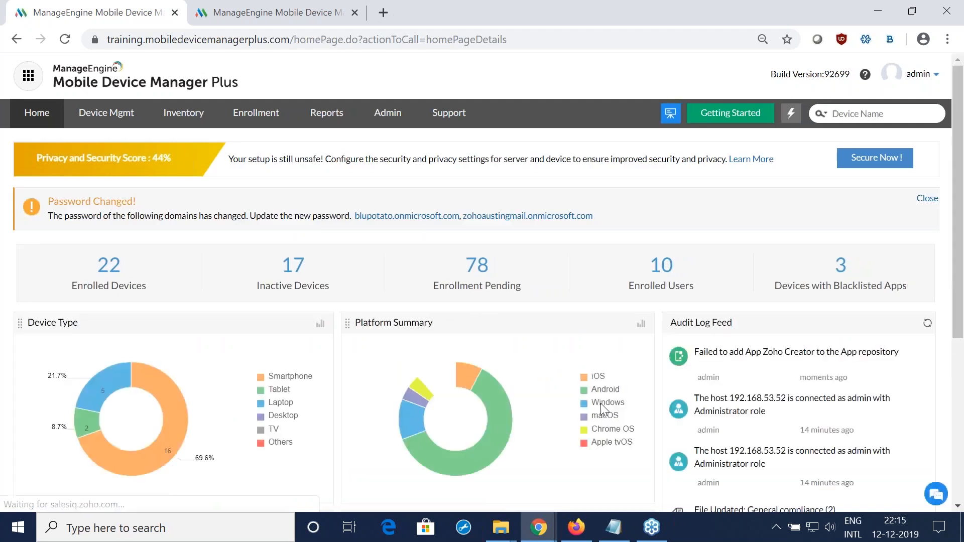
Step: Switch to the Zoho Show presentation in Firefox and go through the slides on manual and silent app installation up to the Pre-requisites slide
key(alt+Tab)
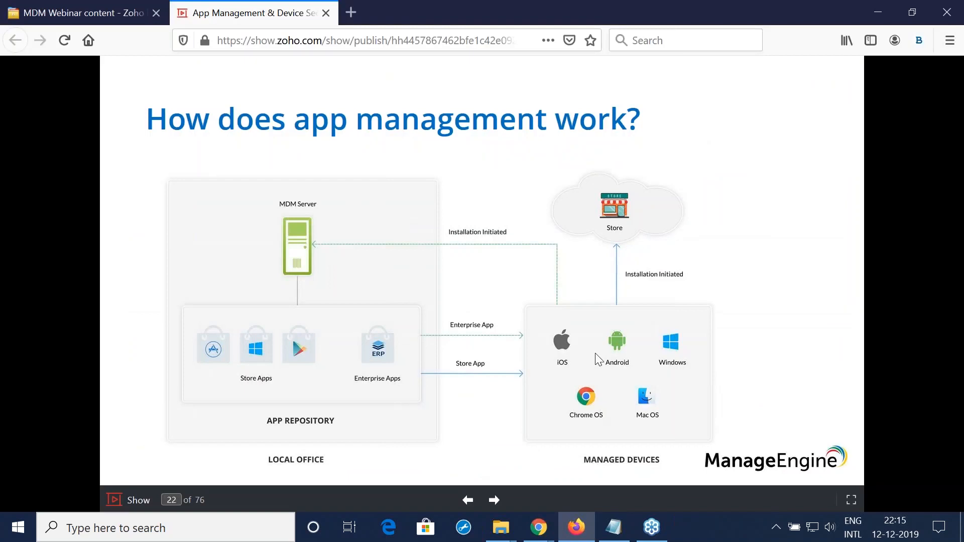
key(Right)
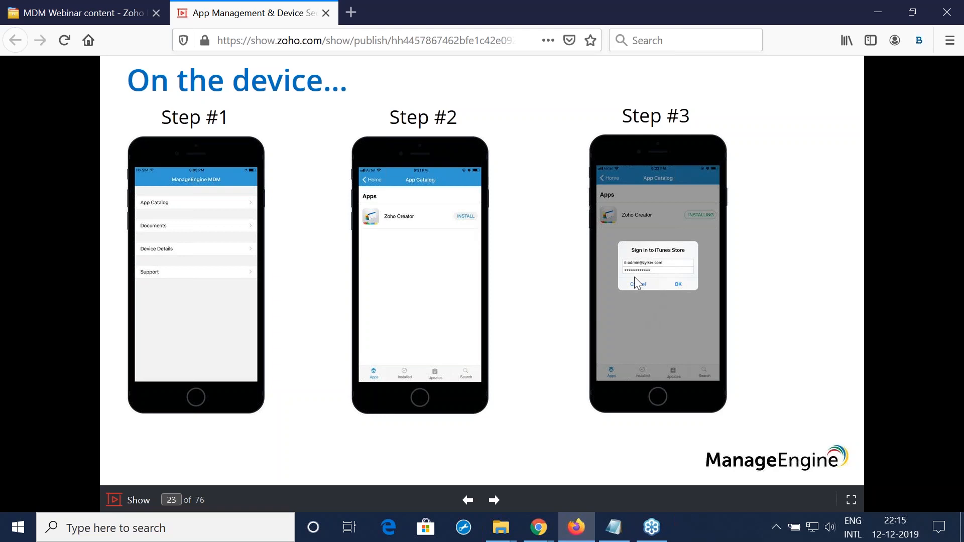
key(Right)
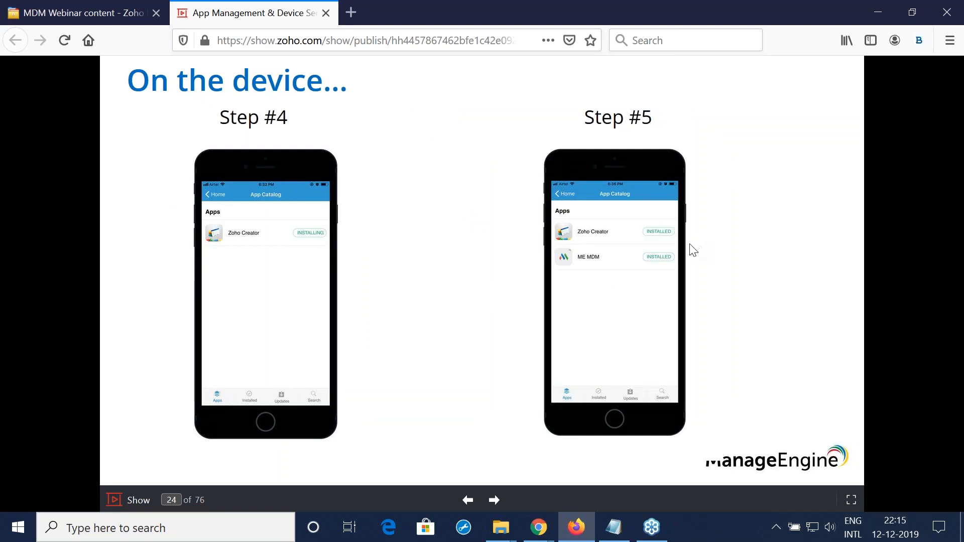
key(Right)
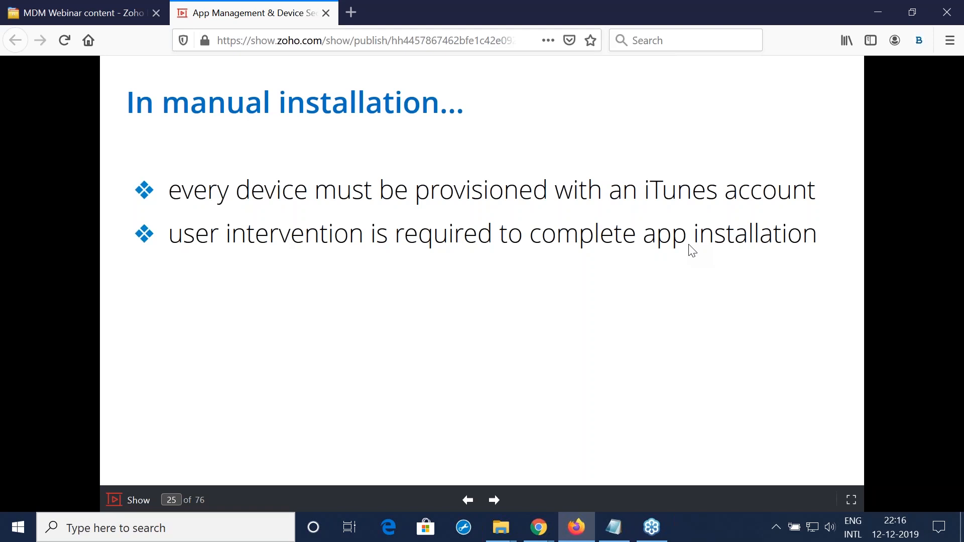
key(Right)
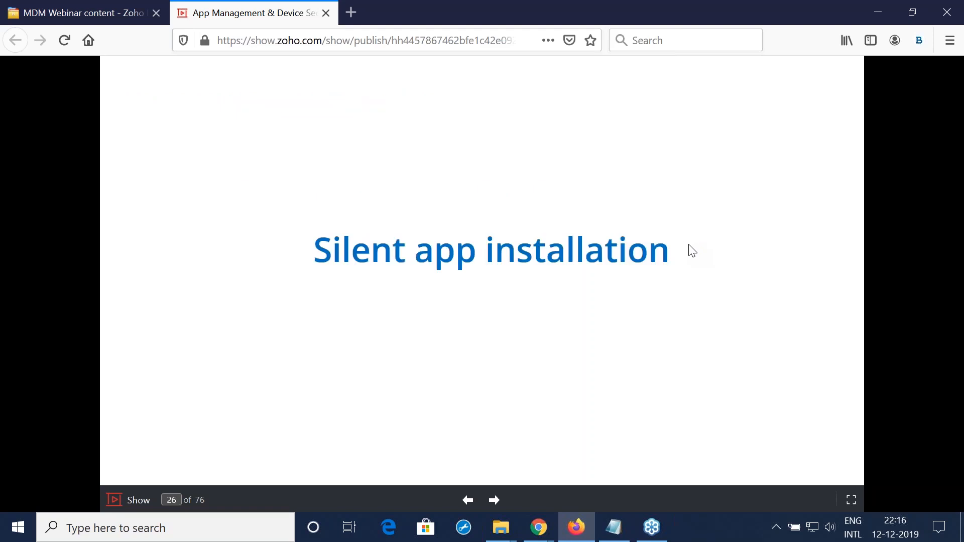
key(Right)
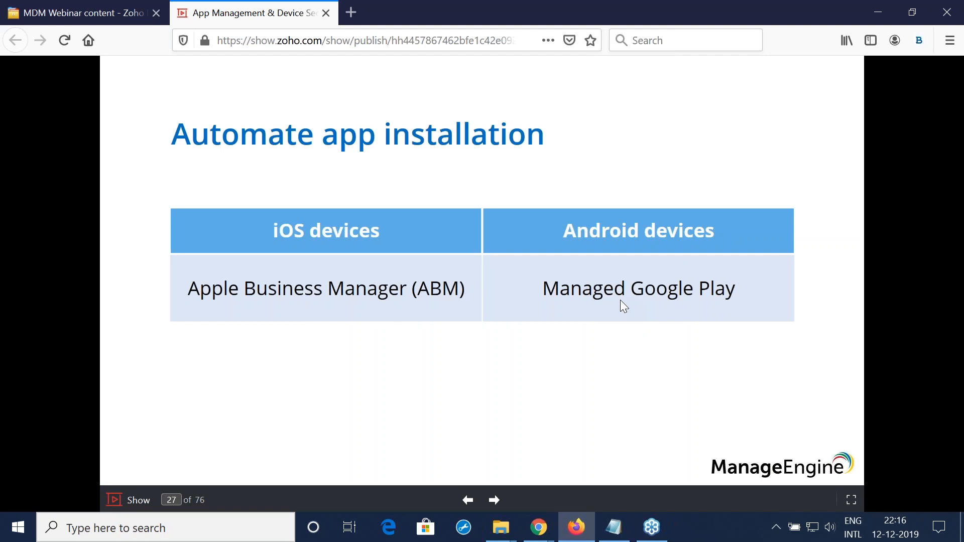
key(Right)
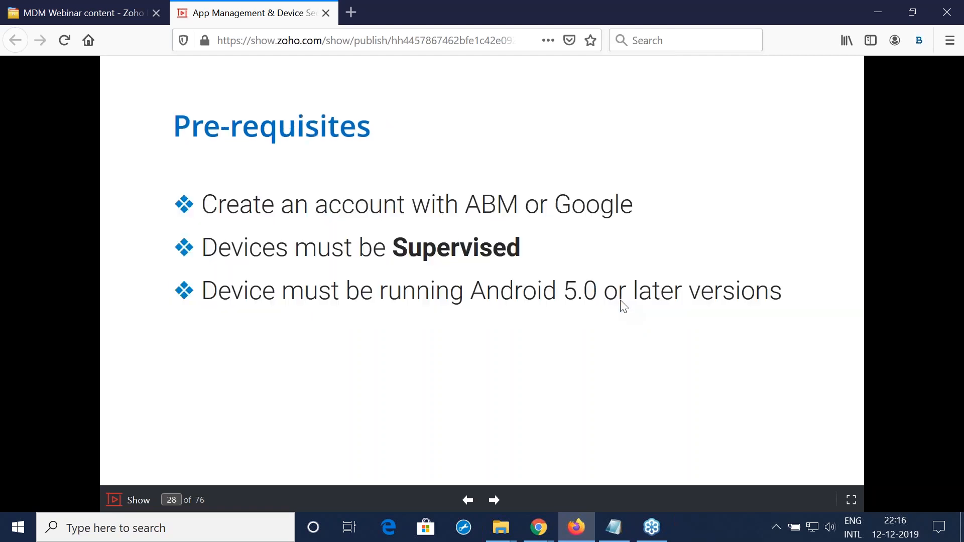
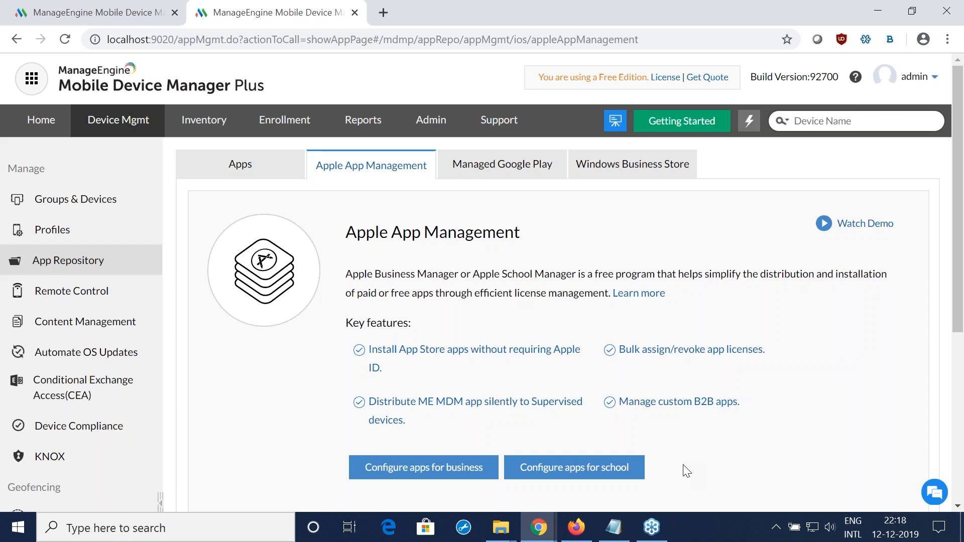
Step: Open the Apple Business Manager setup form for business apps and view its server token and installation type settings
click(432, 473)
scroll(684, 347, down, 2)
scroll(683, 404, down, 2)
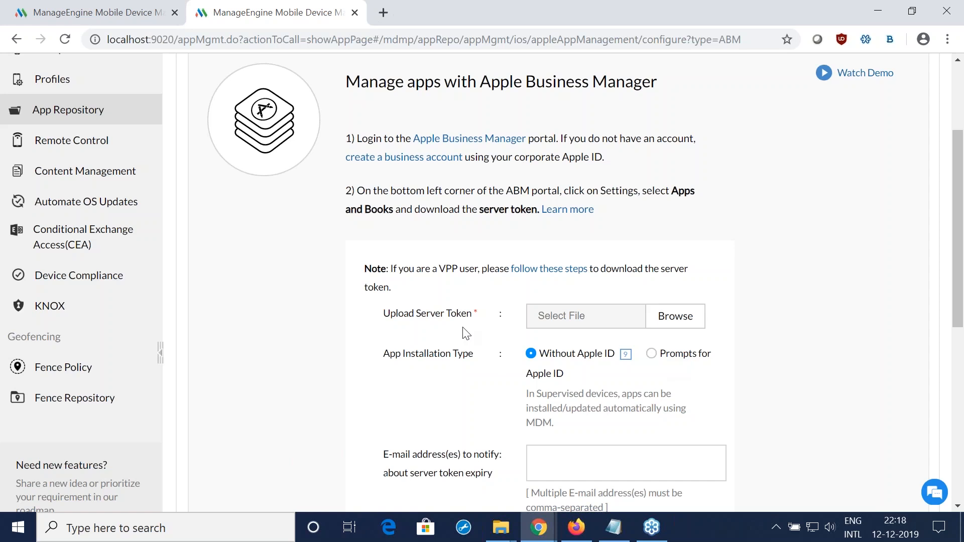
Step: Switch to the Zoho Show presentation in Firefox and present the slides on downloading the server token from Apple Business Manager settings
key(alt+Tab)
key(Right)
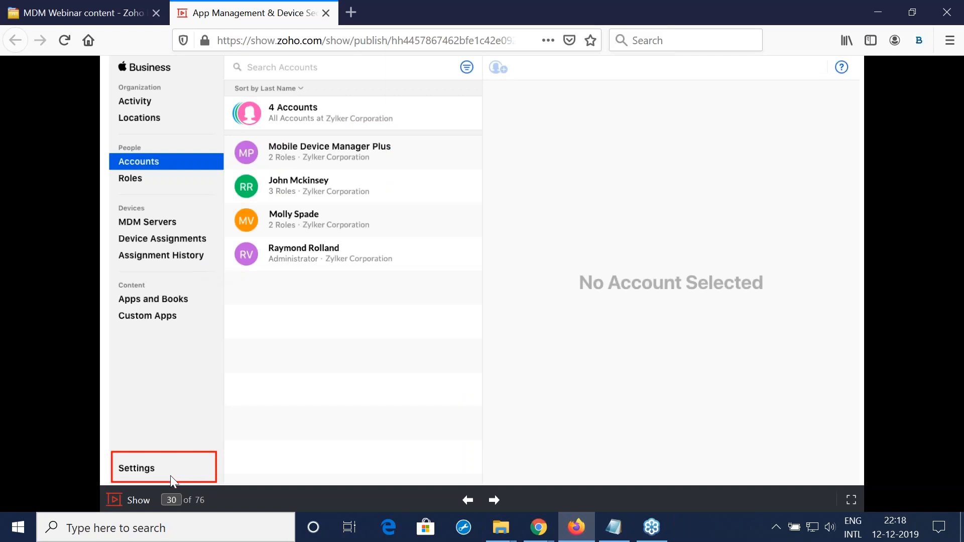
key(Right)
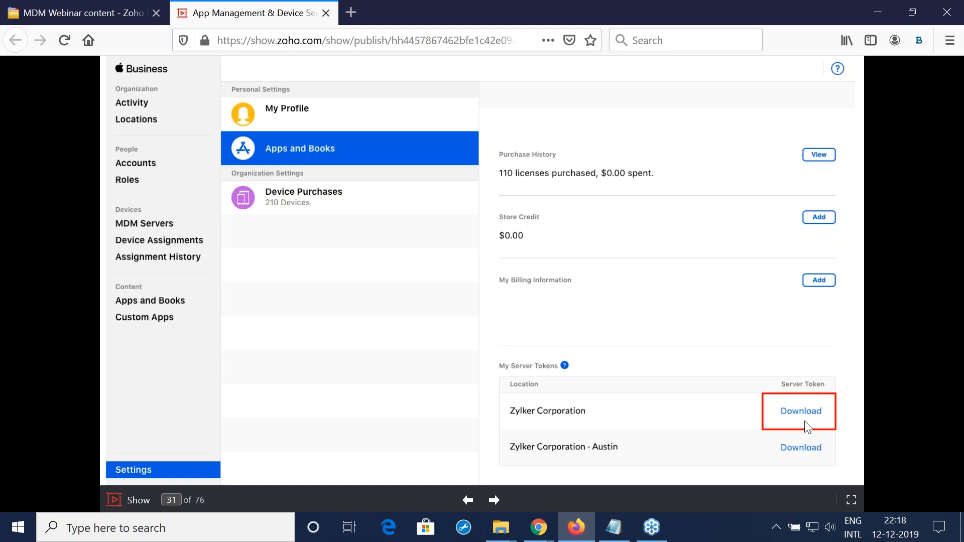
Step: Return to Chrome and highlight the Without Apple ID installation type in the Apple Business Manager form
key(alt+Tab)
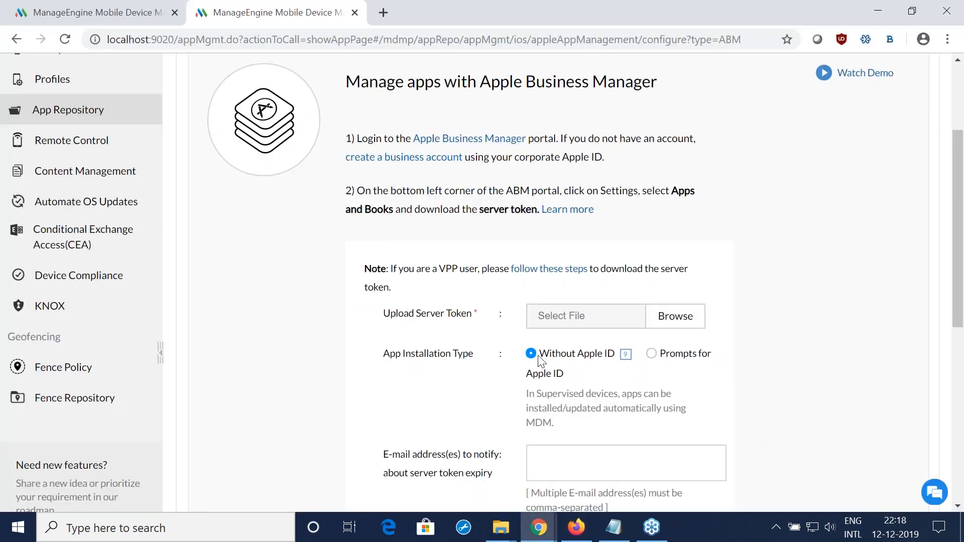
drag(540, 355, 611, 355)
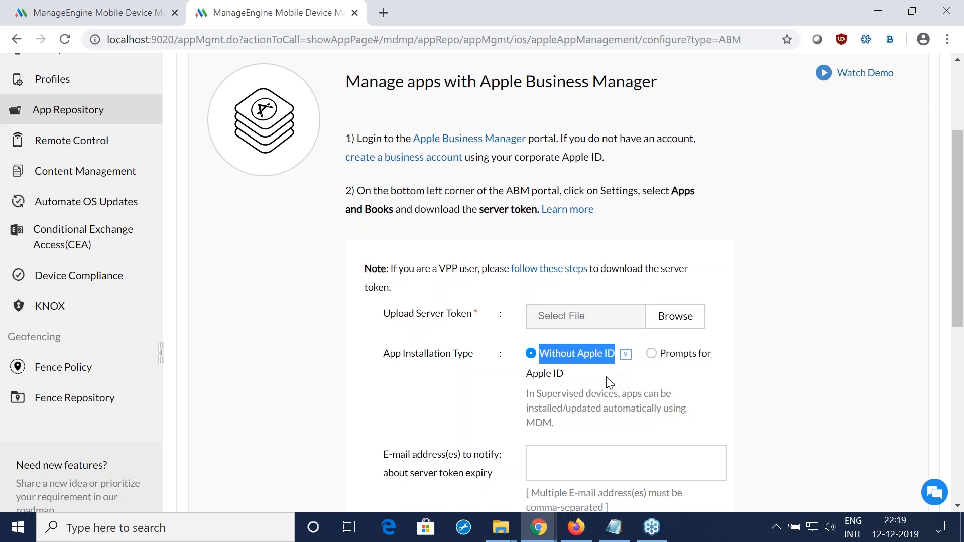
click(493, 348)
Step: Switch to the training server's browser tab and open Apple App Management in its app repository
click(86, 10)
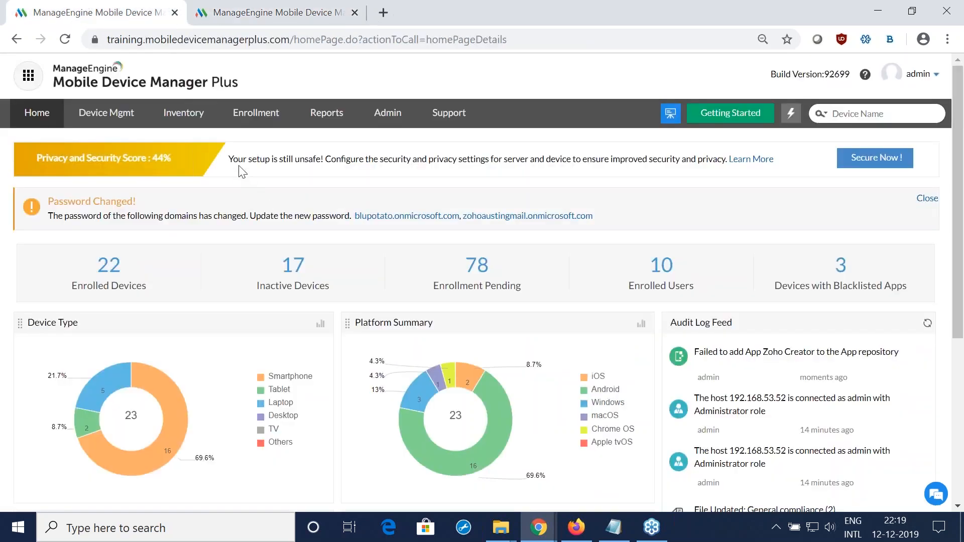
click(105, 113)
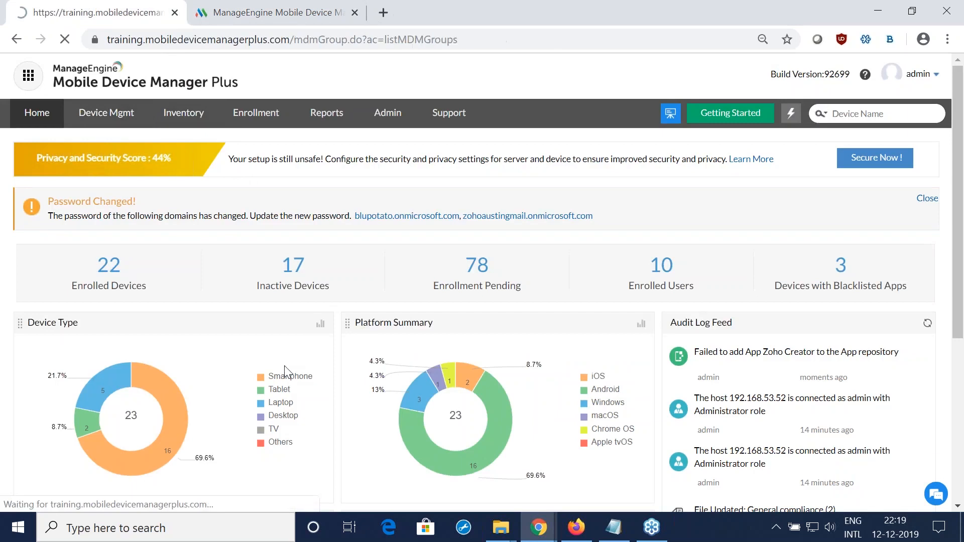
click(63, 238)
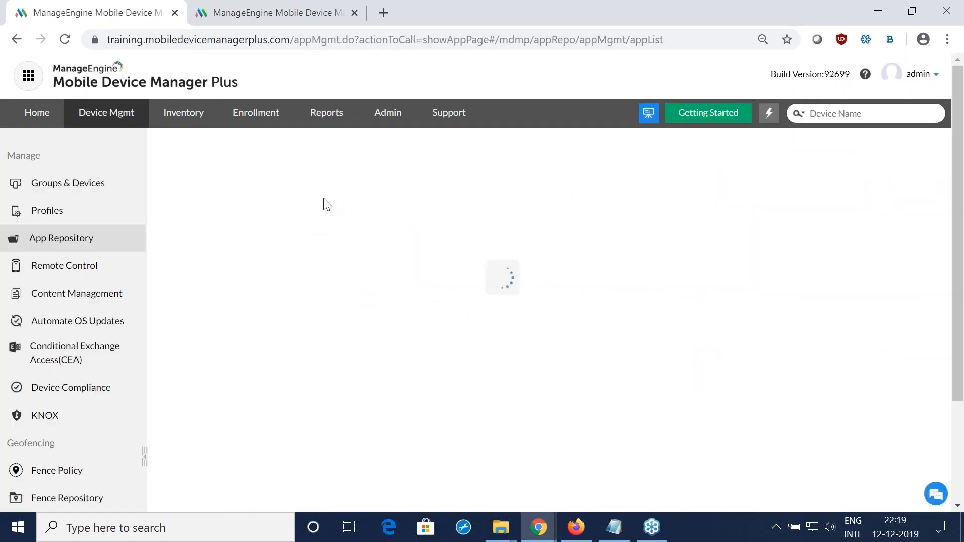
click(322, 214)
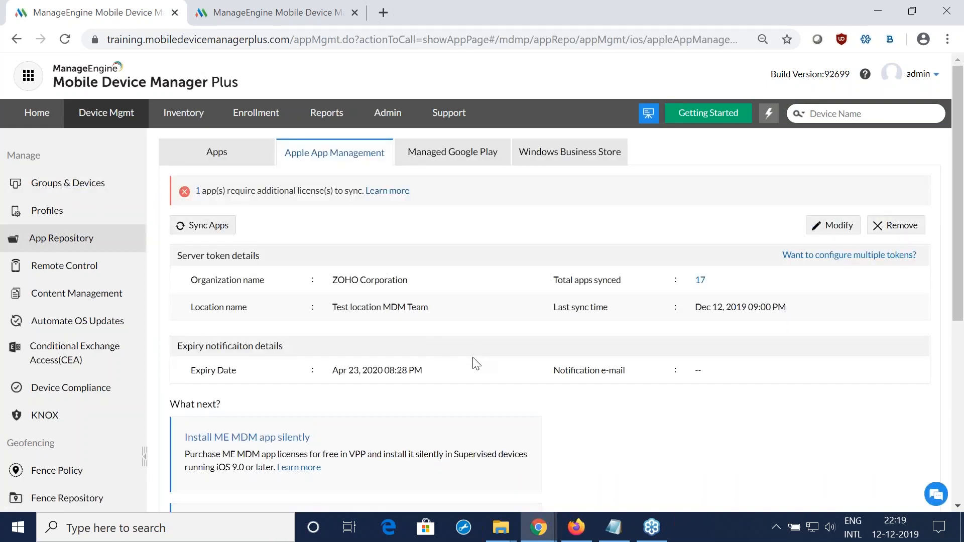
Step: Switch to the presentation in Firefox and show the slides on finding Zoho CRM and buying its licenses in Apple Business Manager
key(alt+Tab)
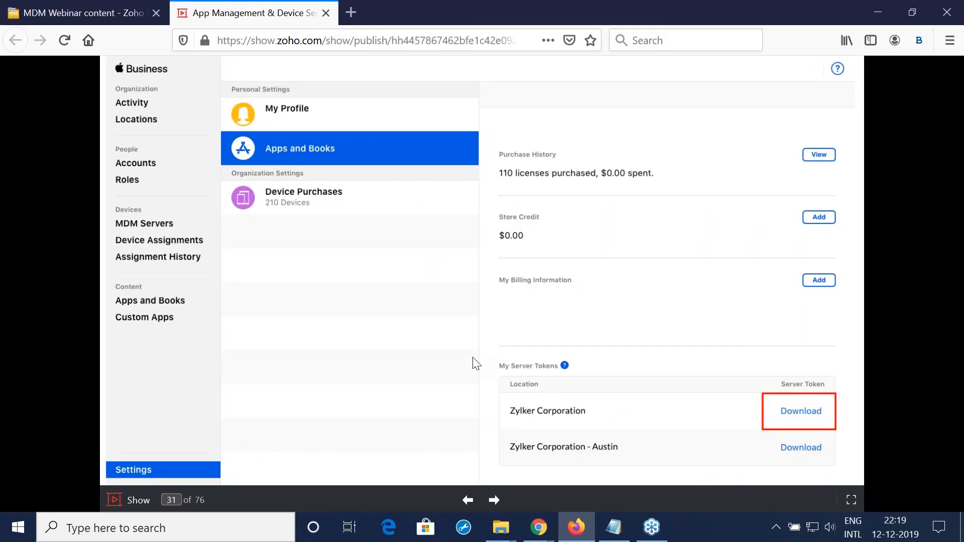
key(Right)
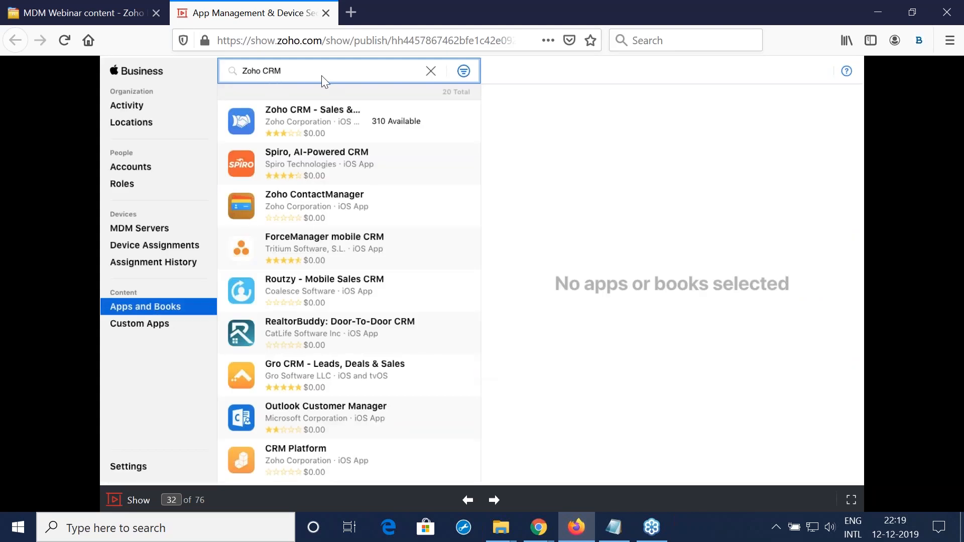
key(Right)
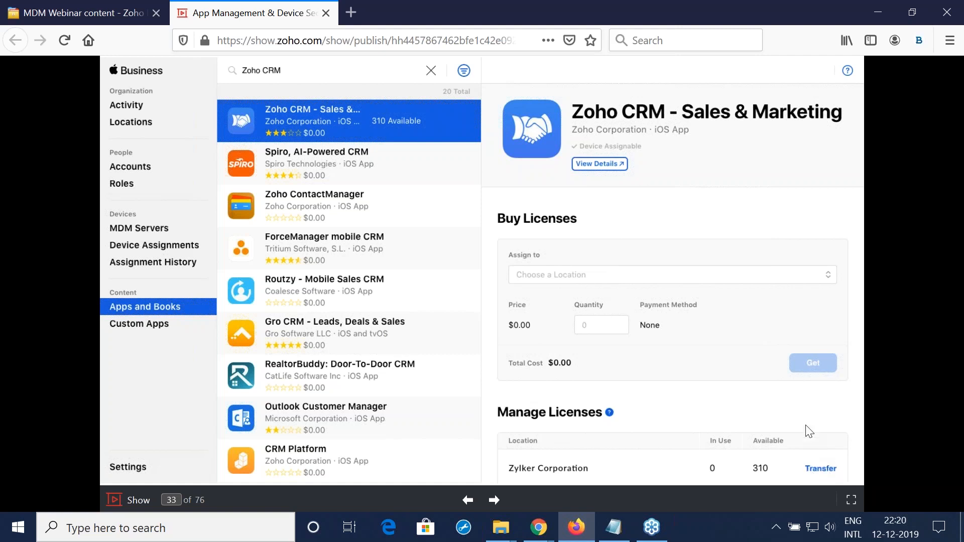
Step: Return to Chrome, sync the Apple apps, and filter the app repository list by the app name "zoho crm"
key(alt+Tab)
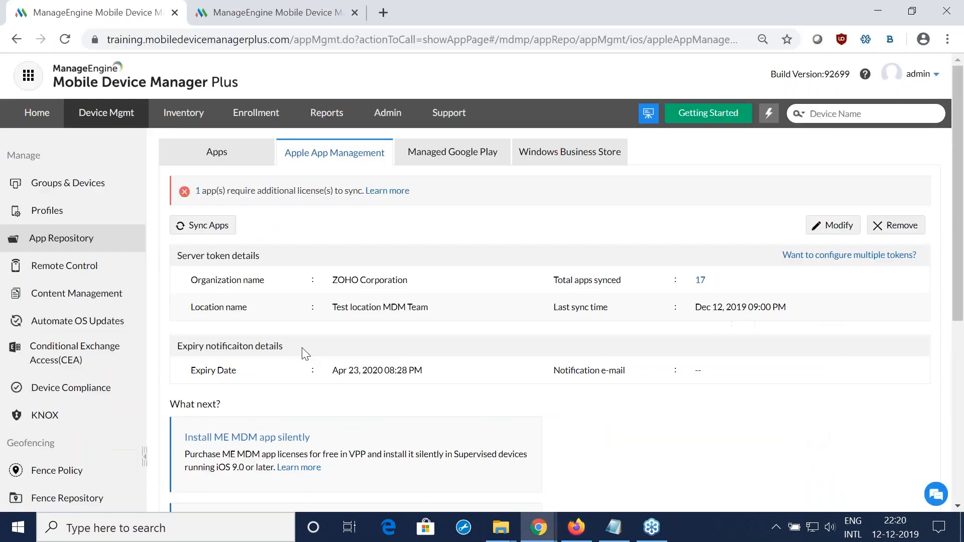
click(219, 226)
click(221, 158)
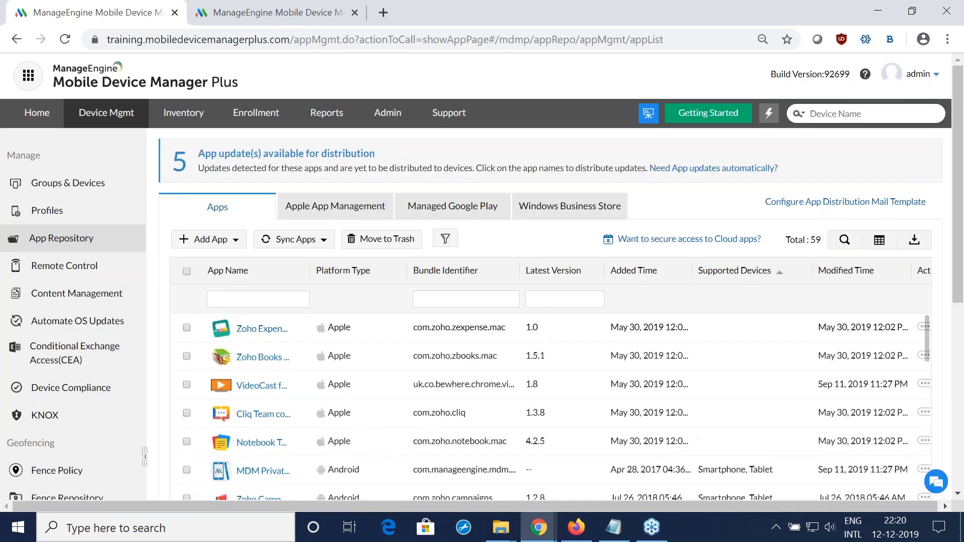
click(276, 295)
text(zoho crm)
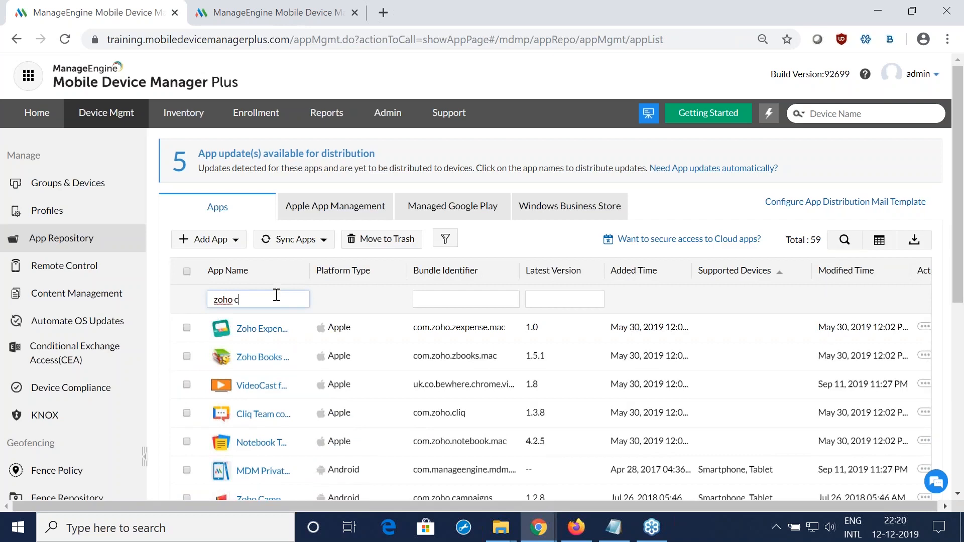
Step: Open the list of managed devices and filter it to the Apple platform
click(103, 194)
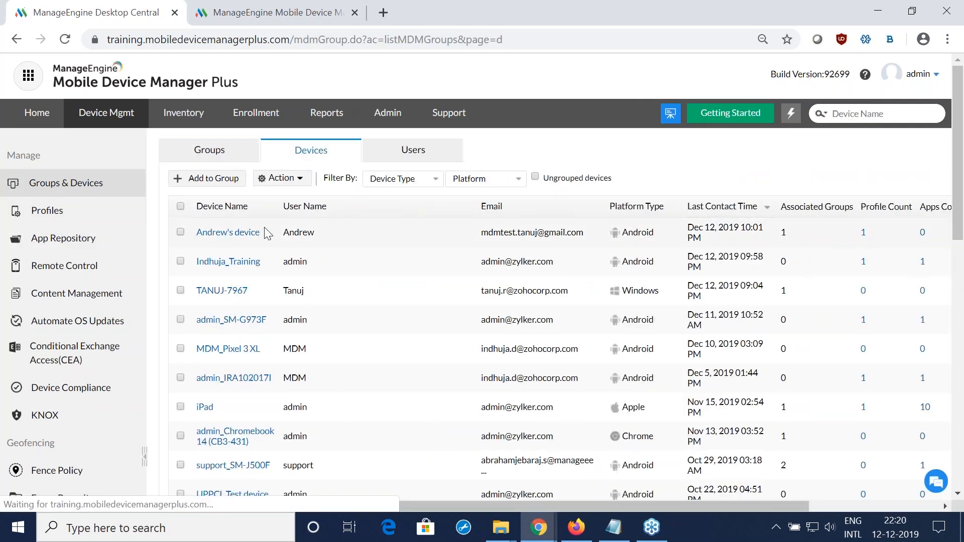
click(502, 185)
click(487, 201)
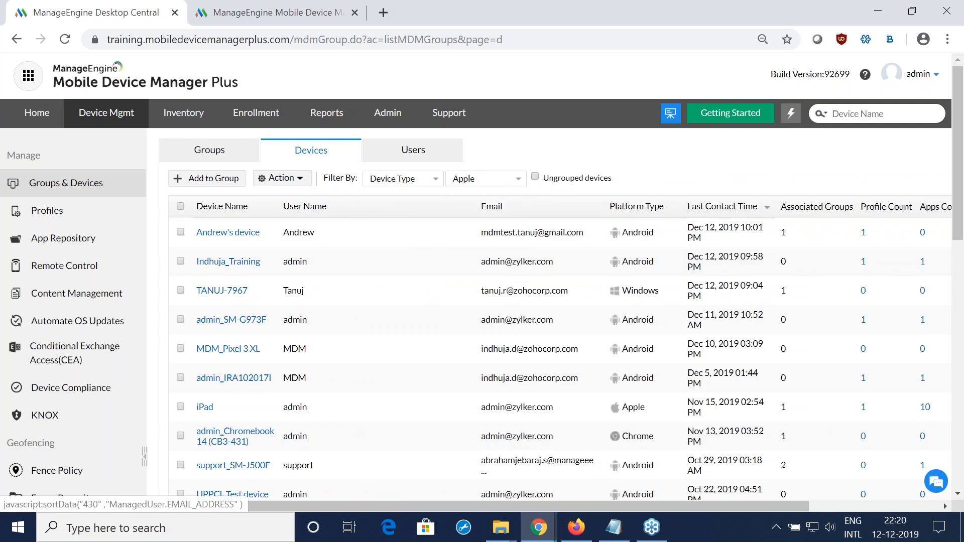
Step: Find "zoho crm" for distribution to the first listed Apple device, select it with silent installation, and close the app selection without distributing
click(181, 231)
click(281, 178)
click(286, 128)
text(zoho crm)
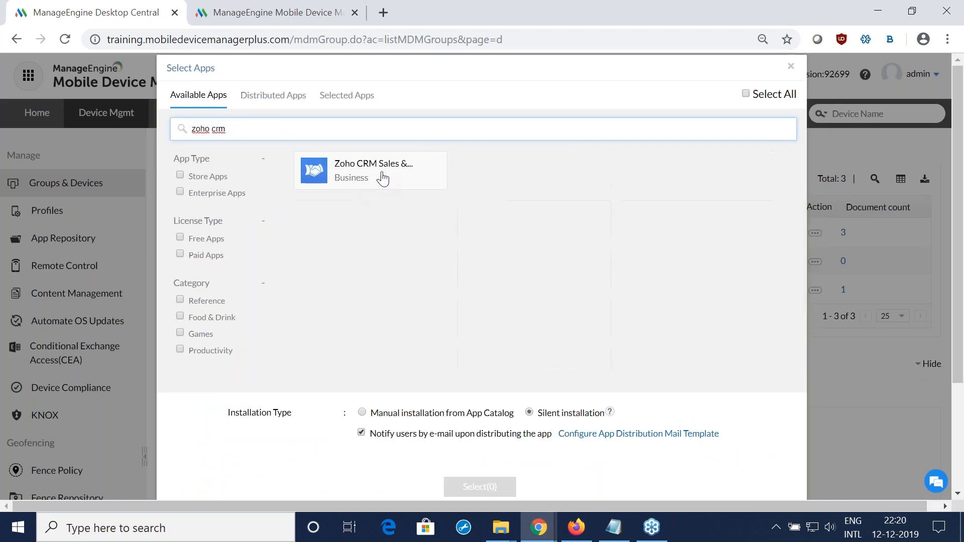
click(380, 176)
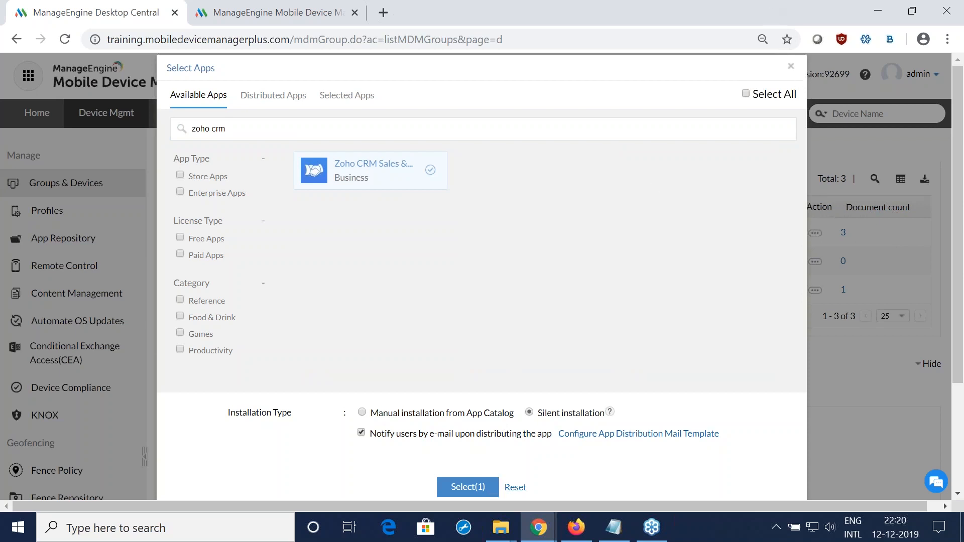
click(791, 67)
Step: Switch to the presentation in Firefox and go through the Apple Business Manager installation and Recommendation slides up to Managed Google Play
key(alt+Tab)
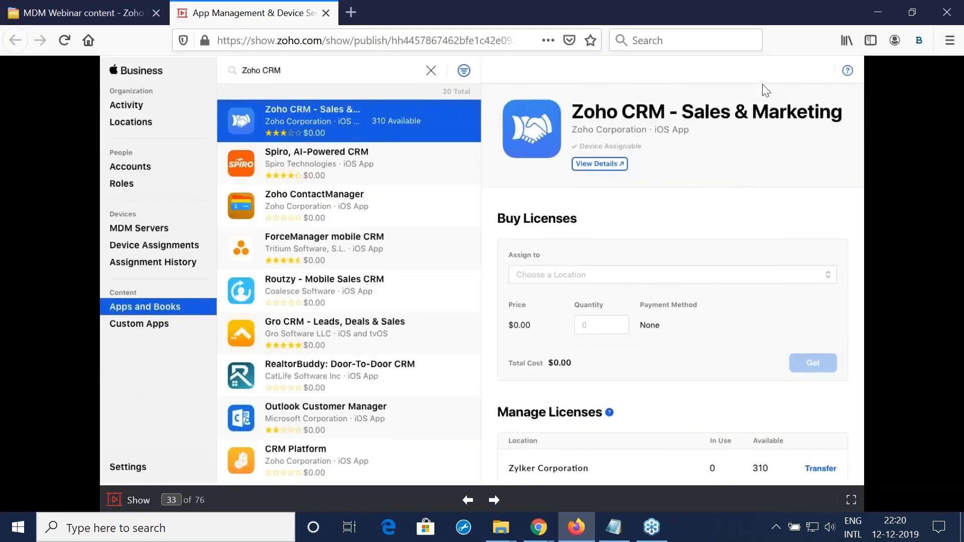
key(Right)
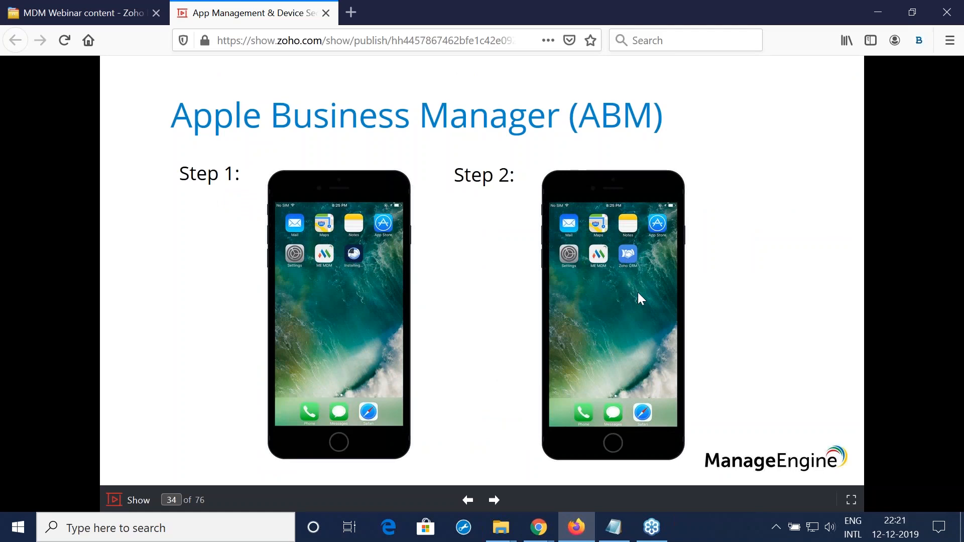
key(Right)
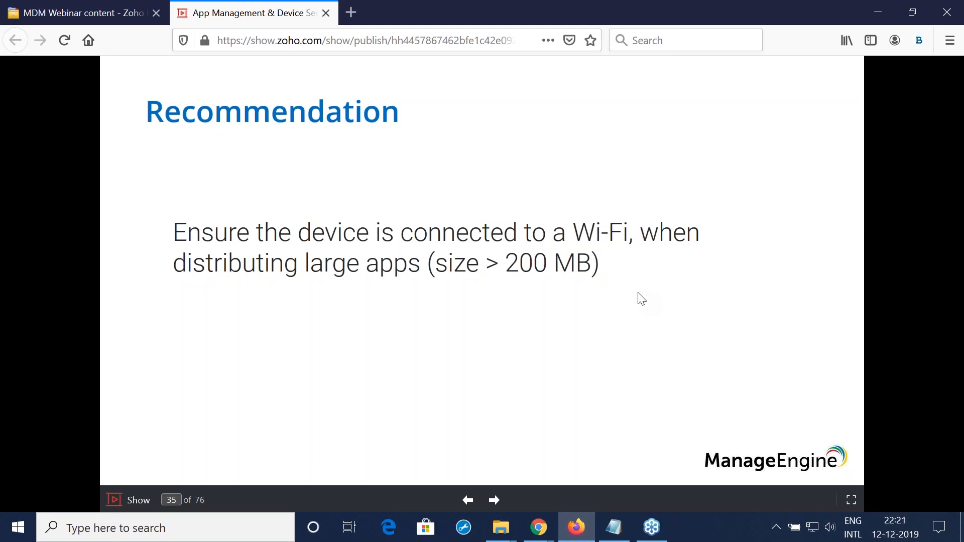
key(Right)
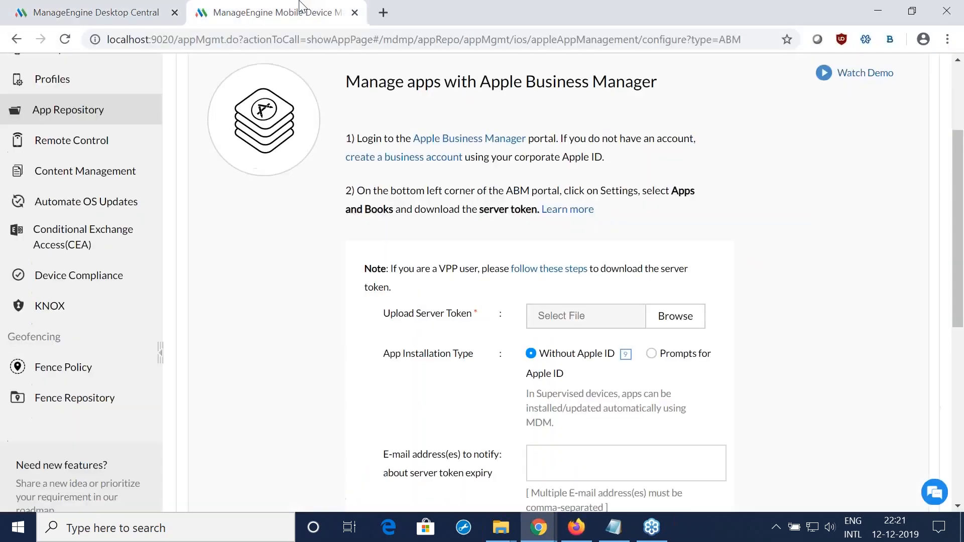
Step: Open the Managed Google Play configuration page on the local server in Chrome
scroll(367, 315, up, 1)
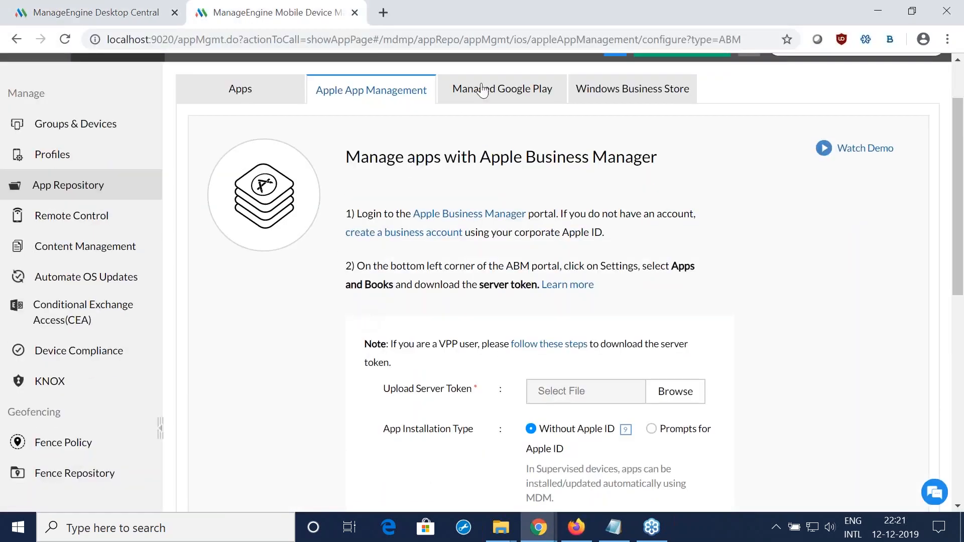
click(469, 89)
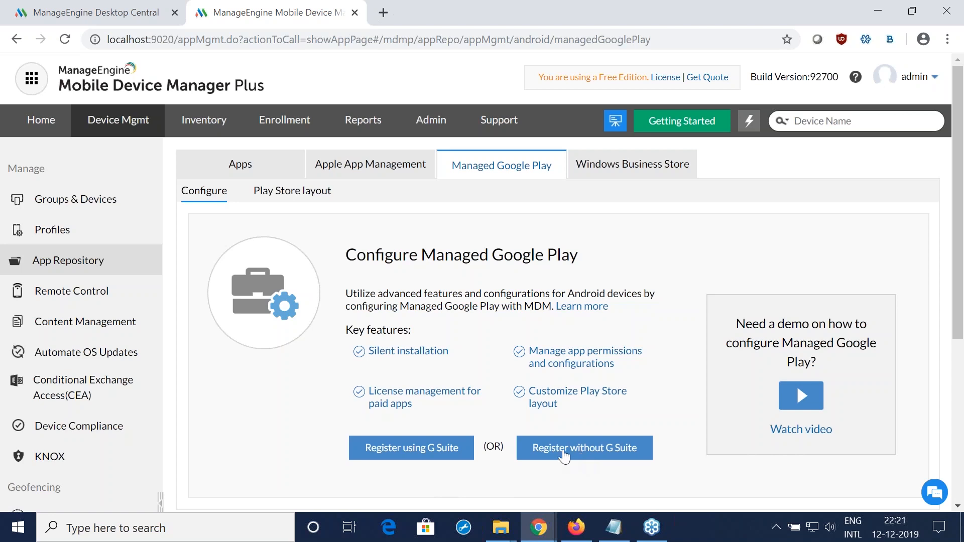
Step: Switch to the presentation in Firefox and show the Google Play registration slides for getting started, business name and contact details
key(alt+Tab)
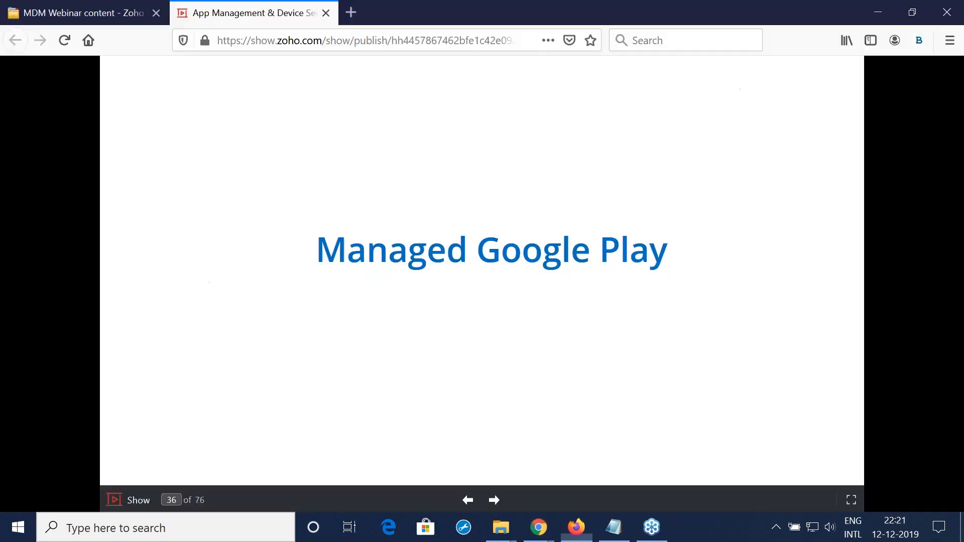
key(Right)
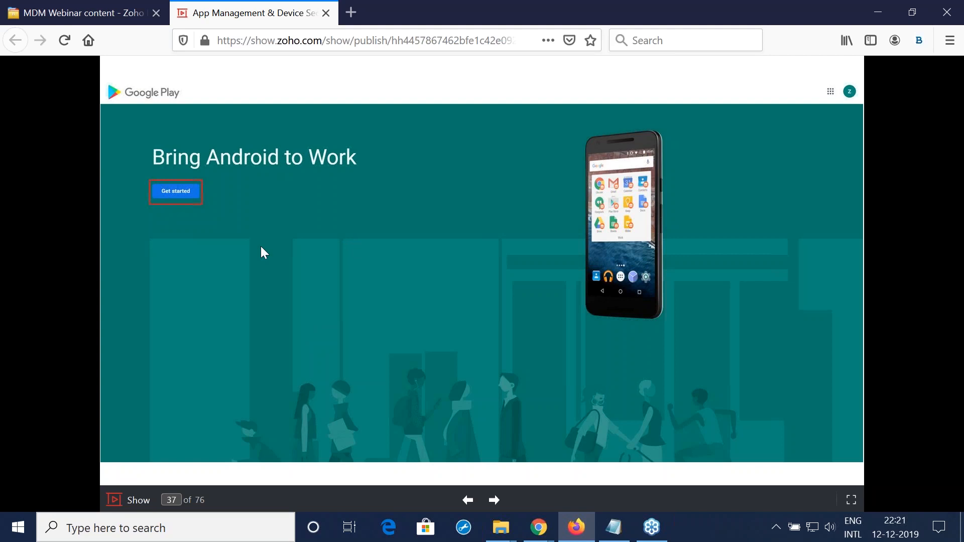
key(Right)
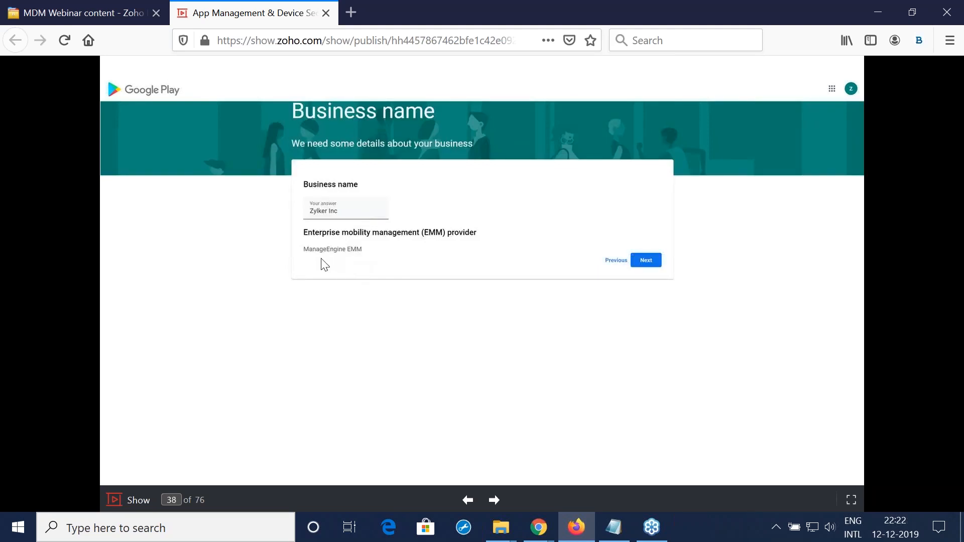
key(Right)
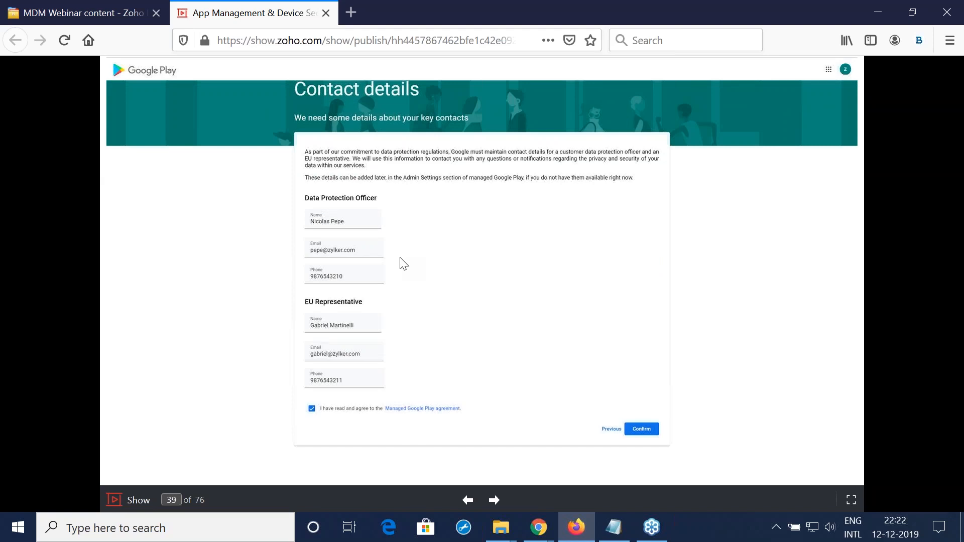
click(633, 426)
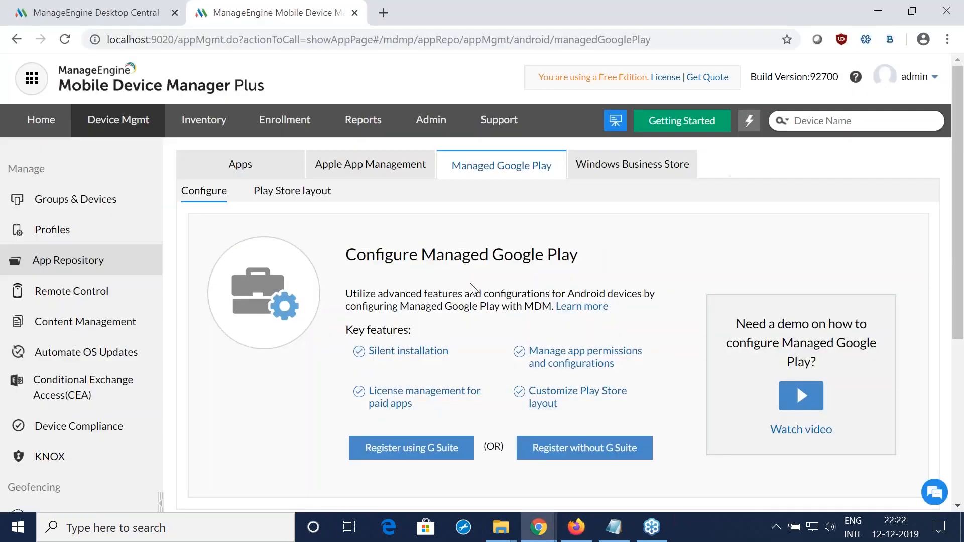
Step: Open the training server's Managed Google Play details in Chrome and highlight the domain admin account and the account type
click(141, 5)
click(70, 246)
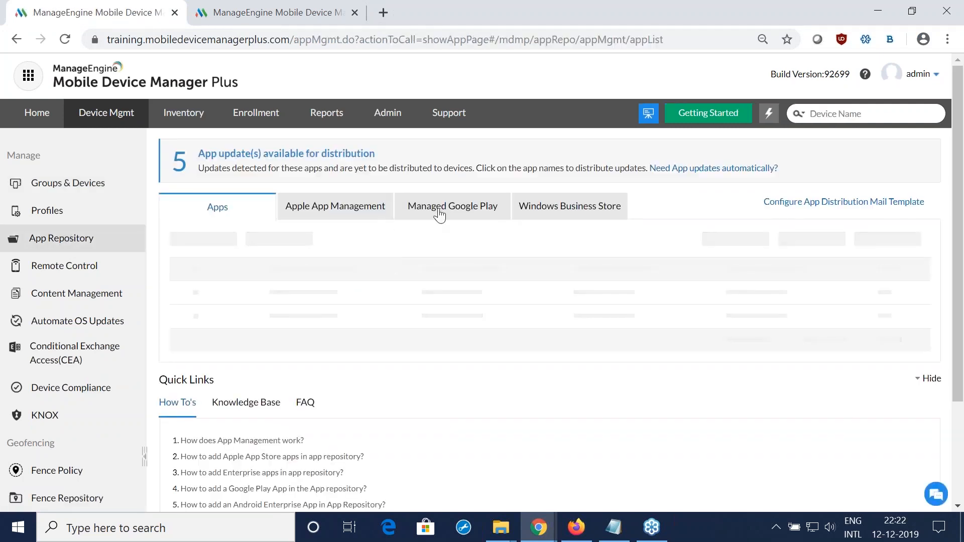
click(439, 208)
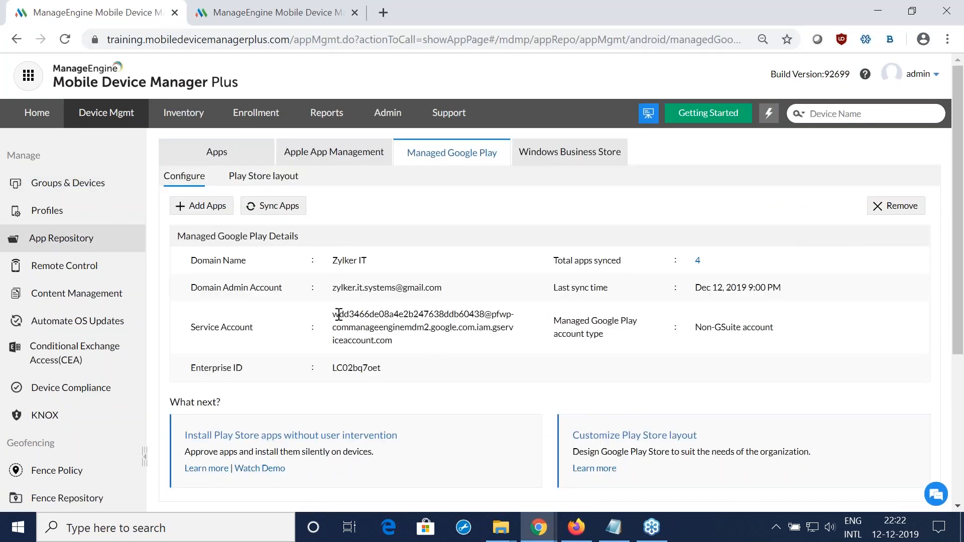
triple_click(441, 287)
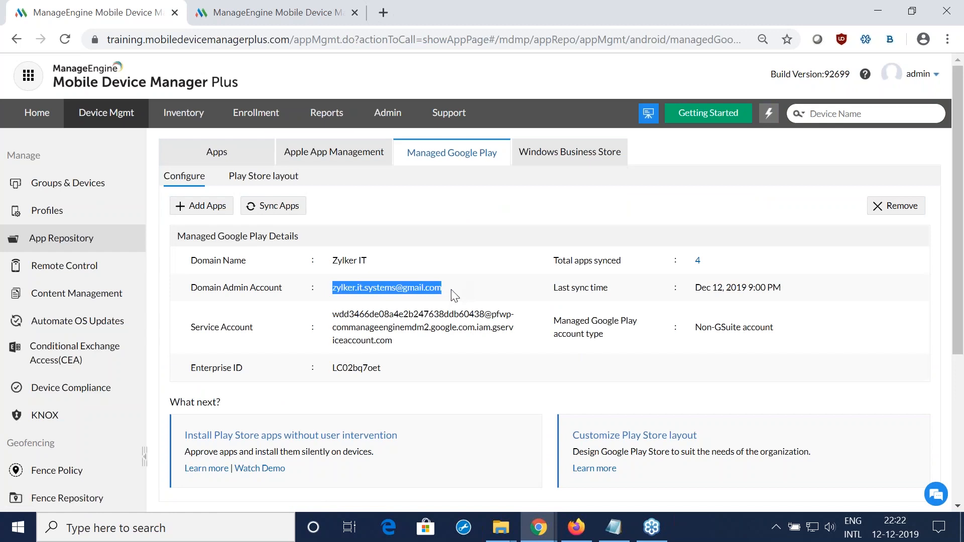
drag(783, 335, 688, 340)
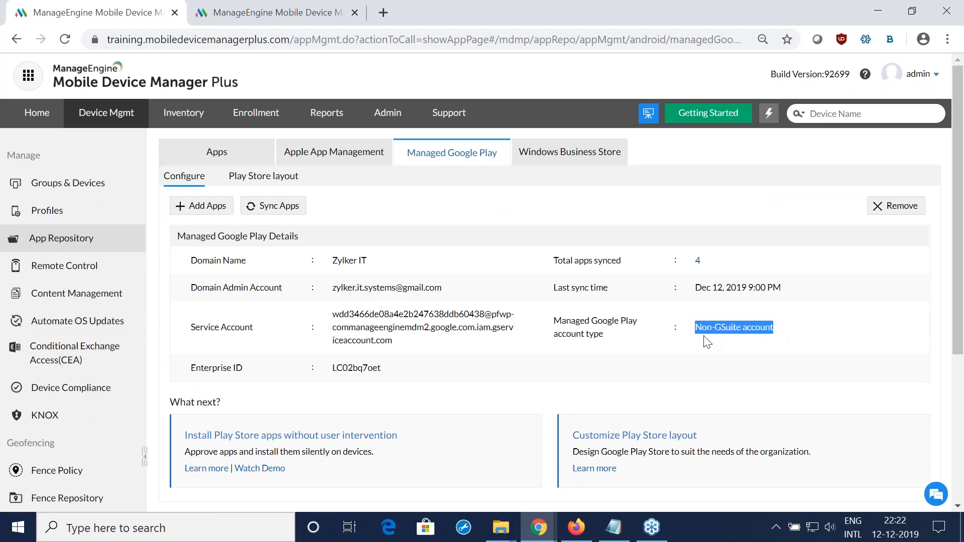
click(704, 336)
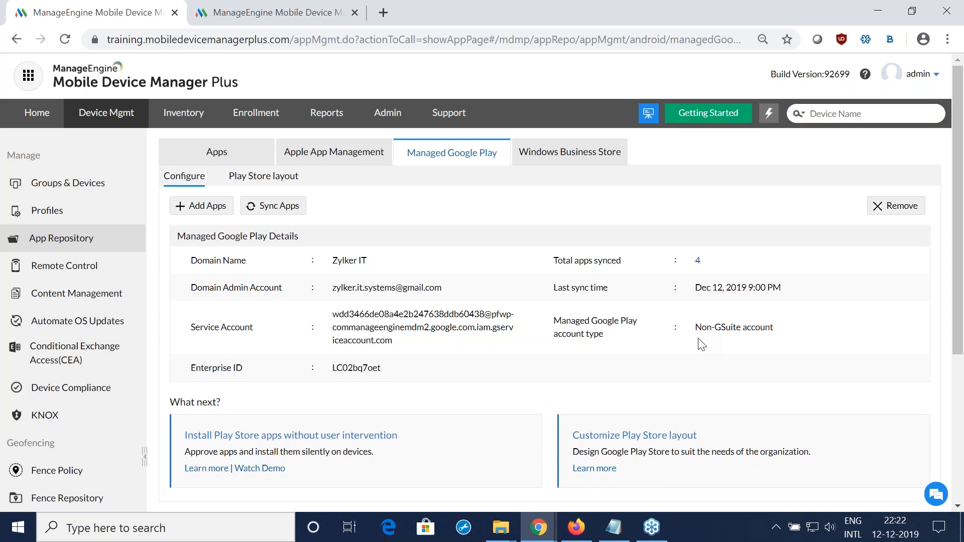
Step: Search Google Play for "zoho crm" in the Add Play Store Apps window and open the Zoho CRM - Sales & Marketing listing
click(202, 207)
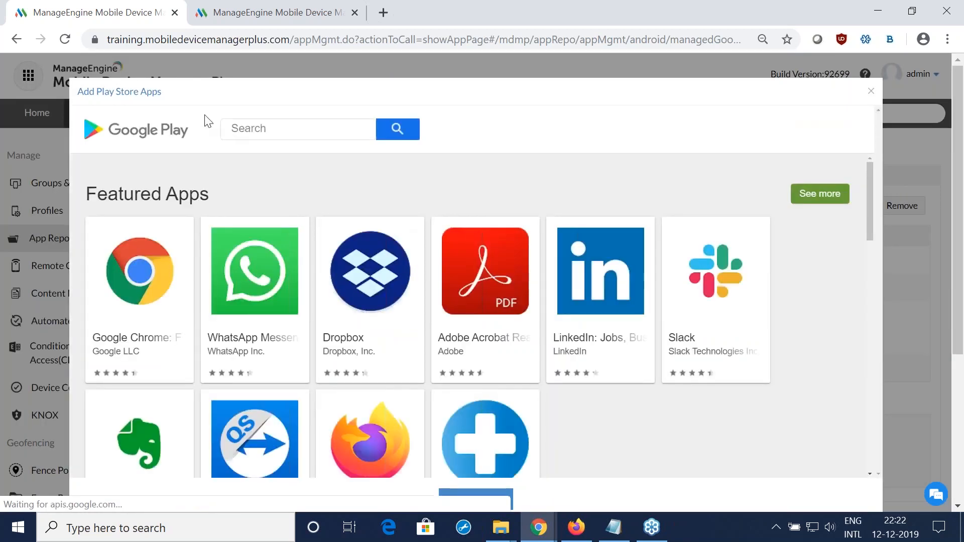
click(247, 129)
text(zoho crm)
key(Return)
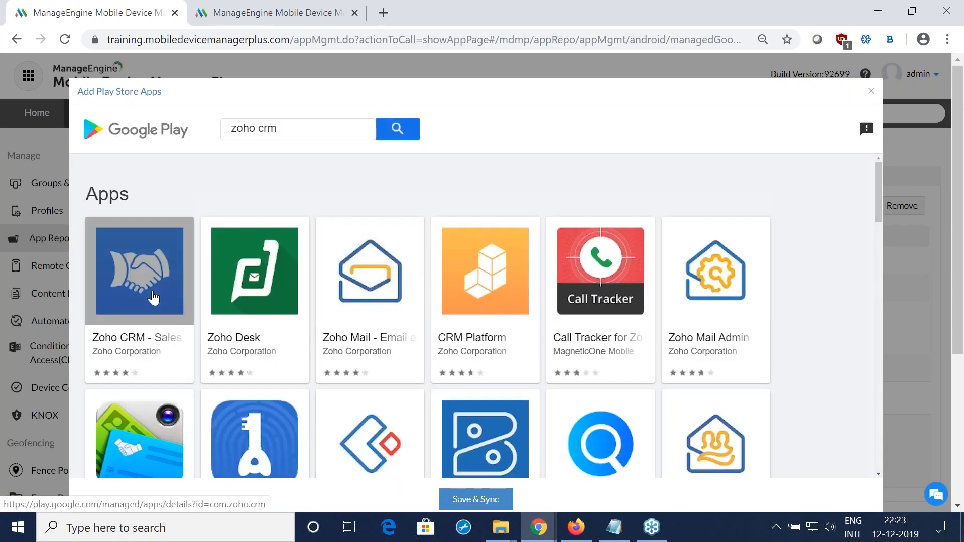
click(153, 298)
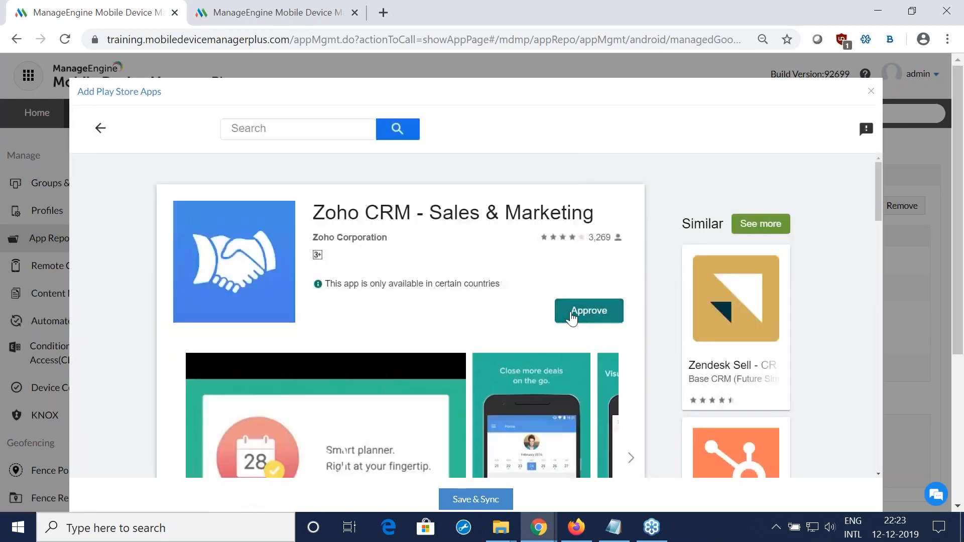
Step: Approve Zoho CRM with its permissions, keep it approved when the app requests new permissions, and save and sync
click(571, 313)
scroll(474, 299, down, 5)
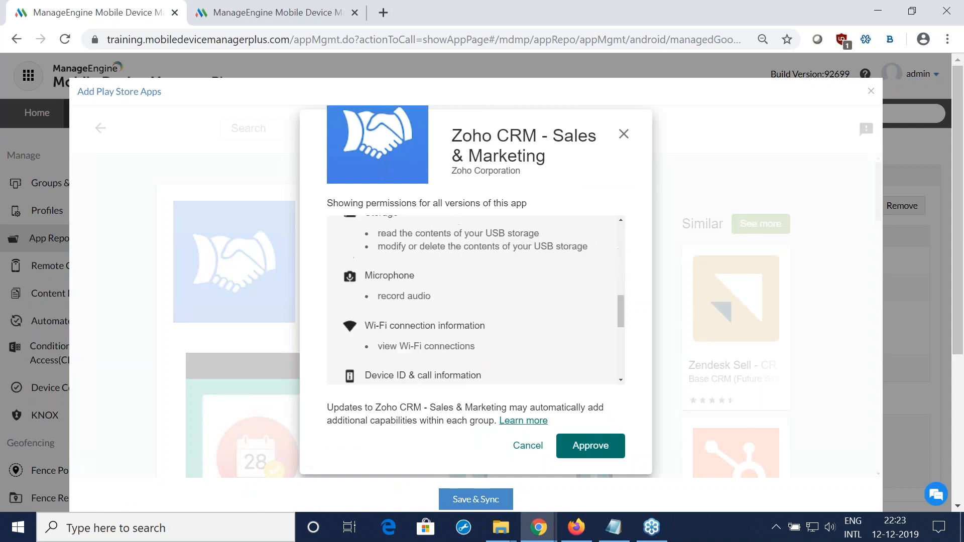
scroll(474, 300, down, 5)
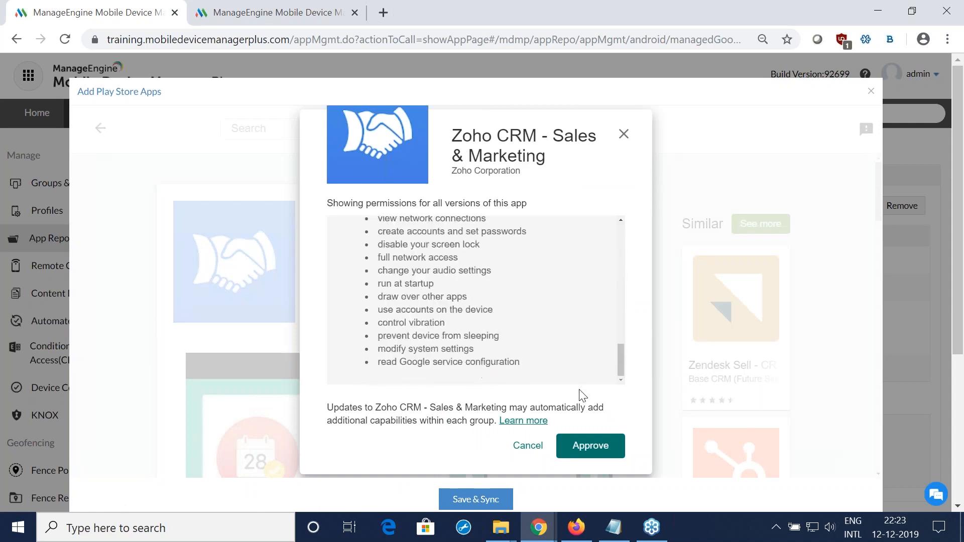
click(576, 447)
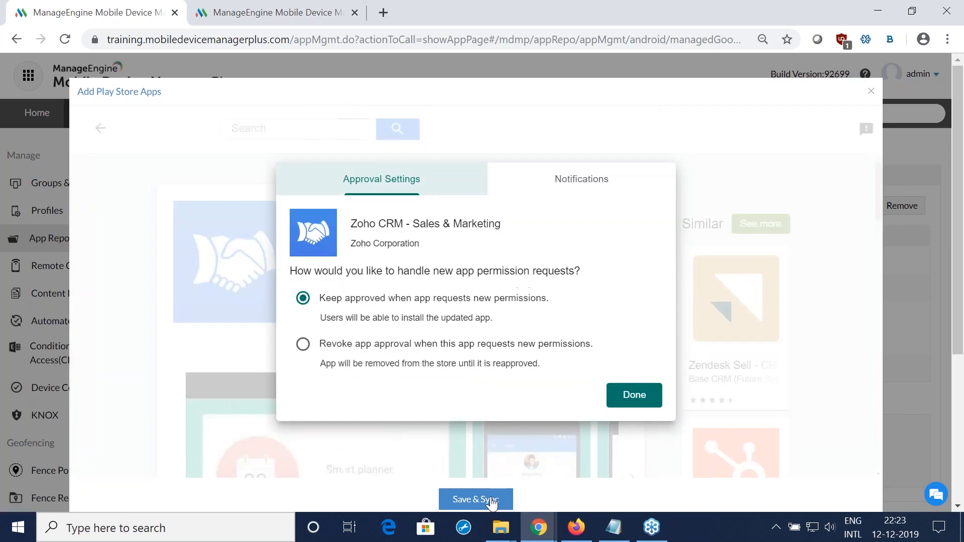
click(623, 395)
click(476, 499)
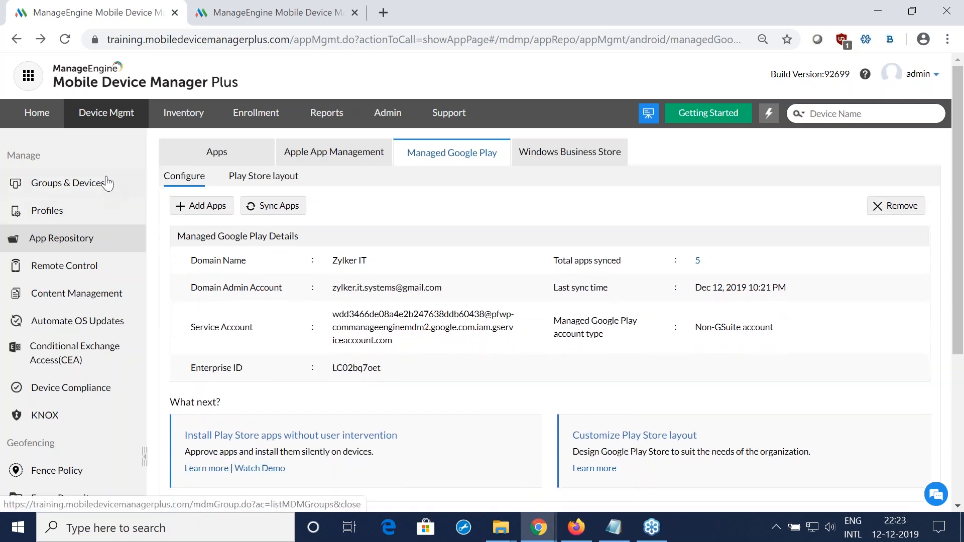
Step: Filter the App Repository by the app name "zoho crm" and open the Android version's details
click(111, 242)
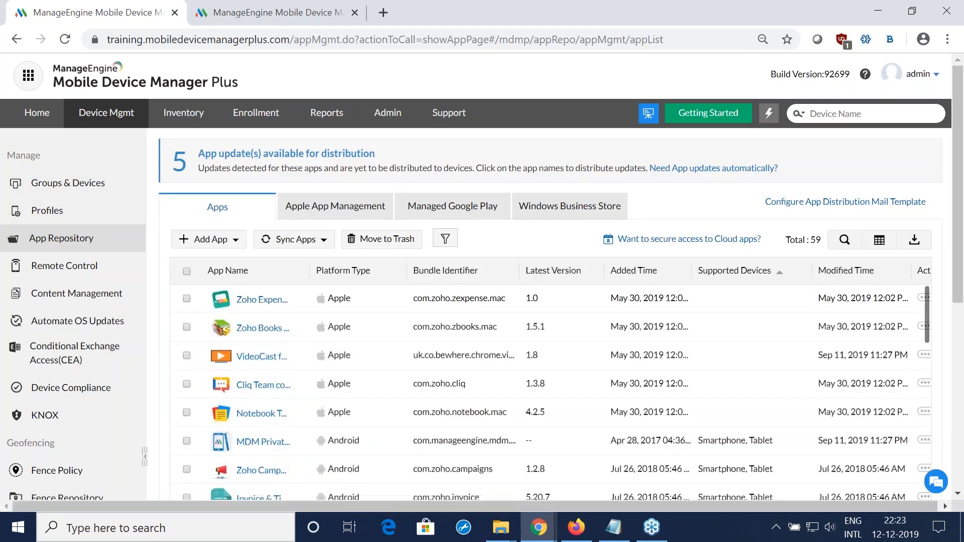
click(844, 241)
click(248, 298)
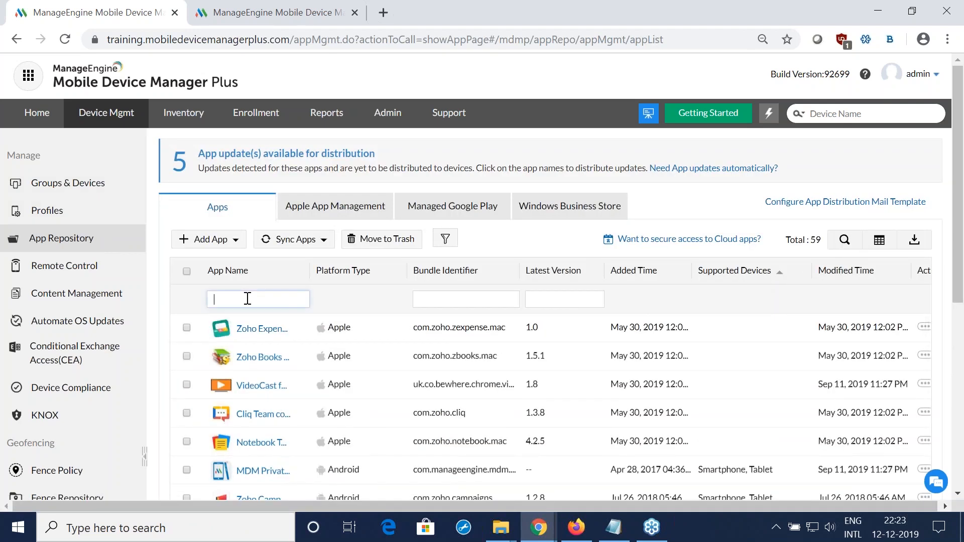
text(zoho crm)
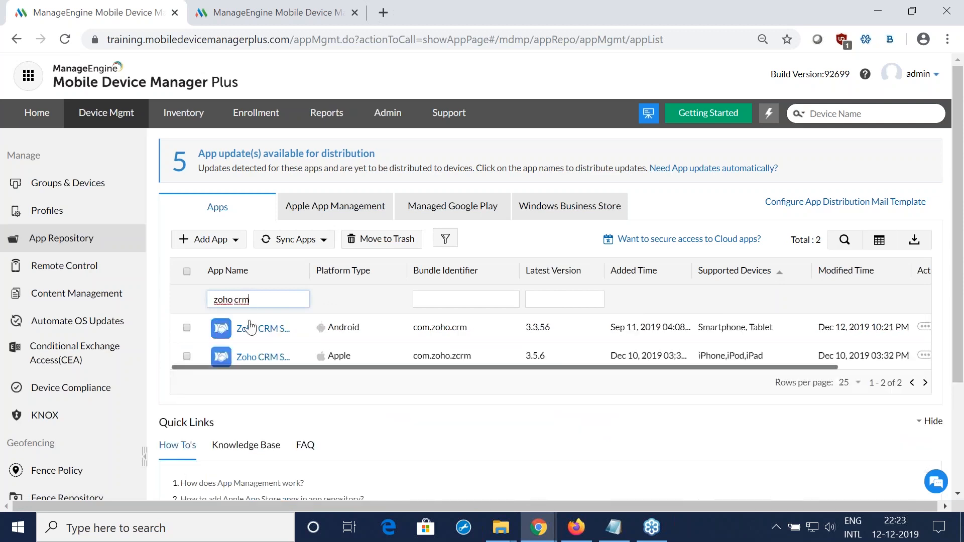
click(257, 328)
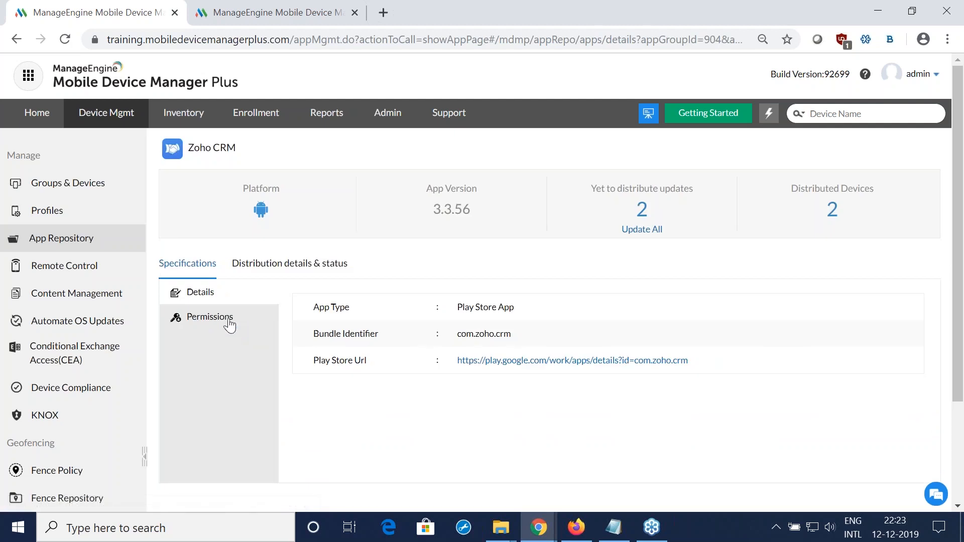
Step: Set Zoho CRM's Contacts and Location permissions to Allow, and Microphone, Phone, Call log and Storage to User controlled, and save them
click(229, 321)
scroll(534, 295, down, 1)
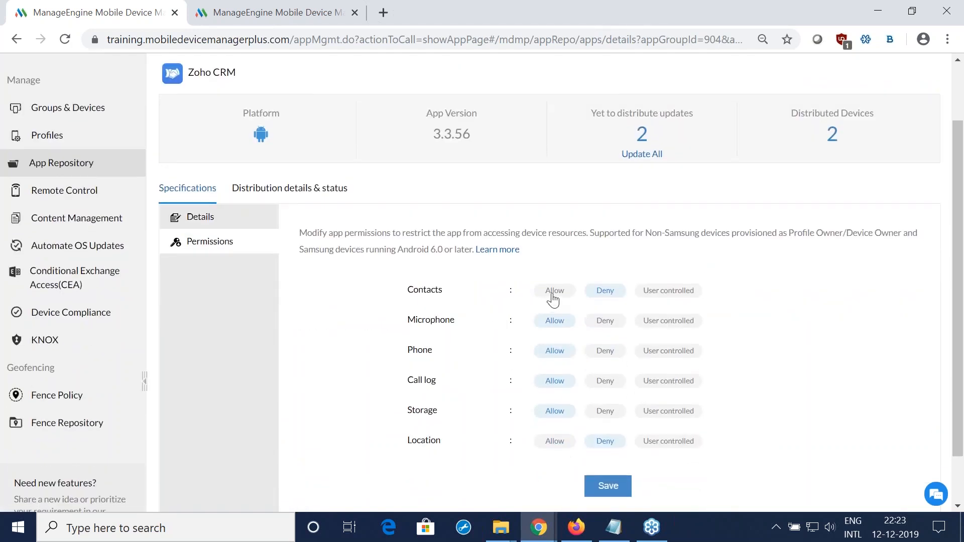
click(552, 296)
click(670, 324)
click(673, 352)
click(673, 383)
click(675, 413)
scroll(675, 422, down, 2)
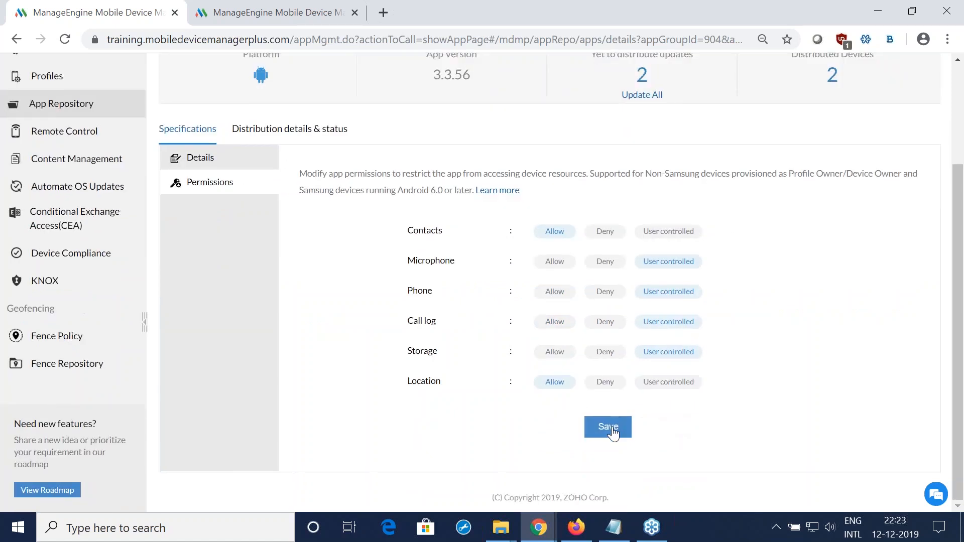
click(612, 428)
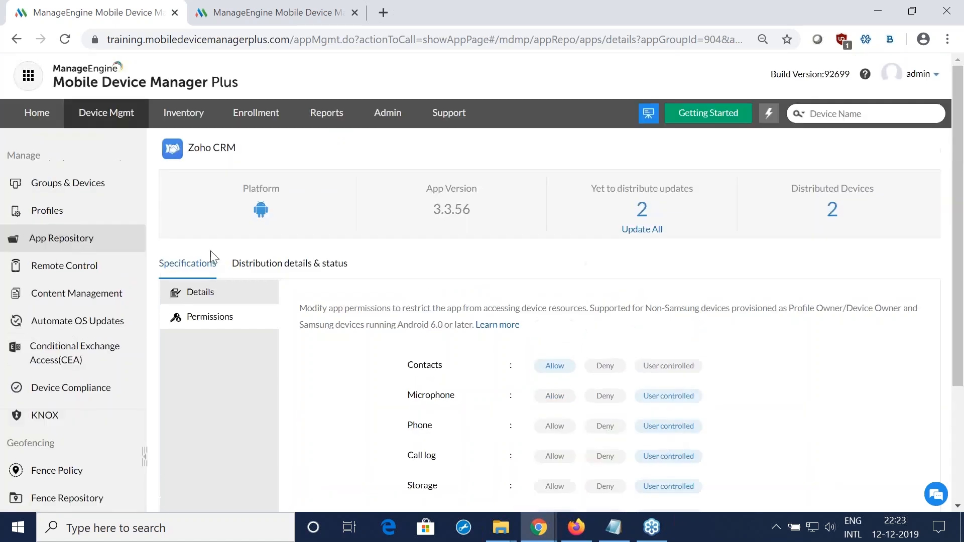
Step: Show the managed devices under Groups & Devices, filtered to the Android platform
click(106, 186)
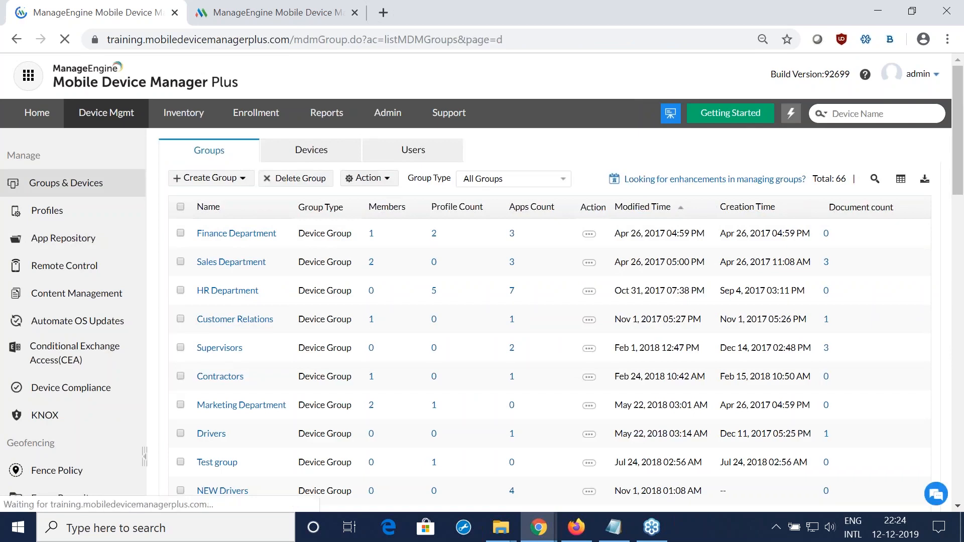
click(467, 181)
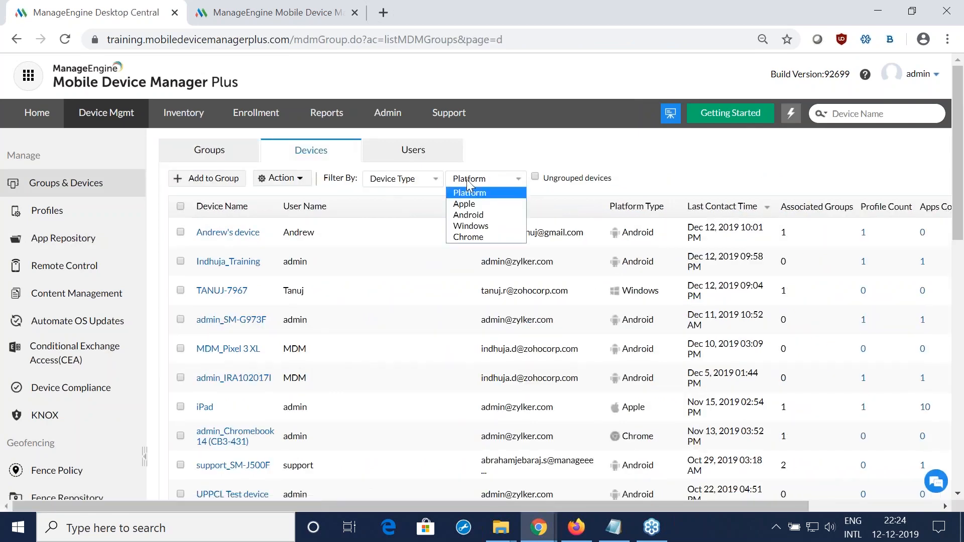
click(467, 215)
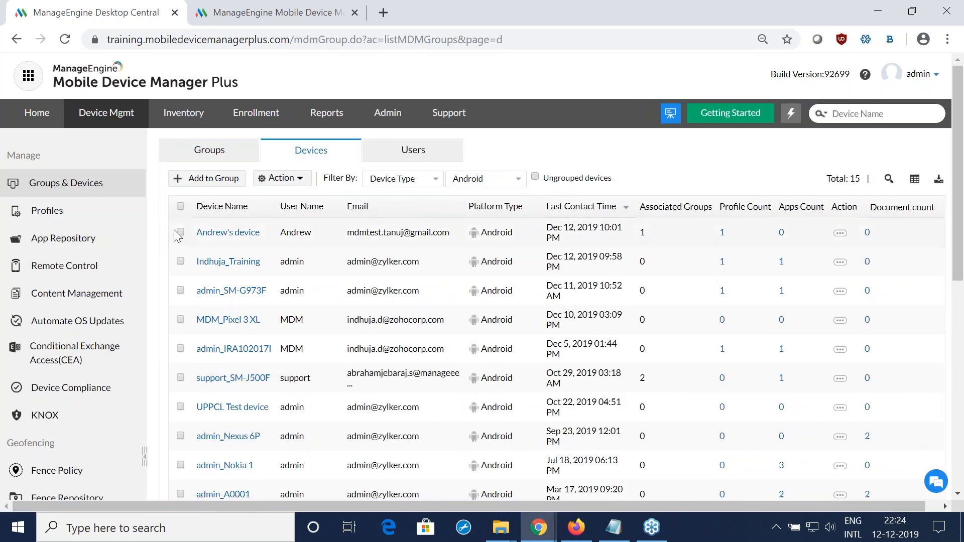
Step: Distribute the Zoho CRM app to the first Android device in the list with silent installation and e-mail notification, and dismiss the error dialog
click(180, 232)
click(281, 178)
click(290, 221)
click(258, 129)
text(zoho)
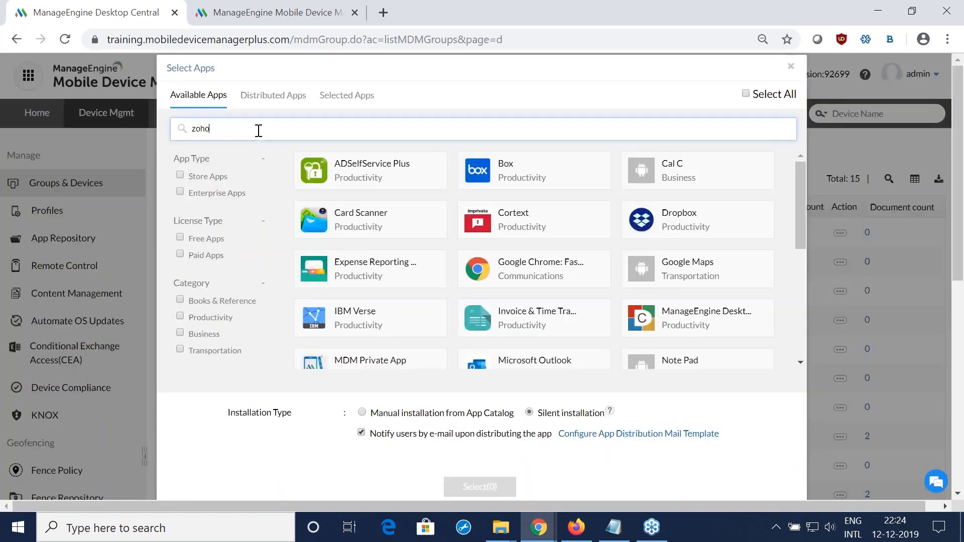
text( crm)
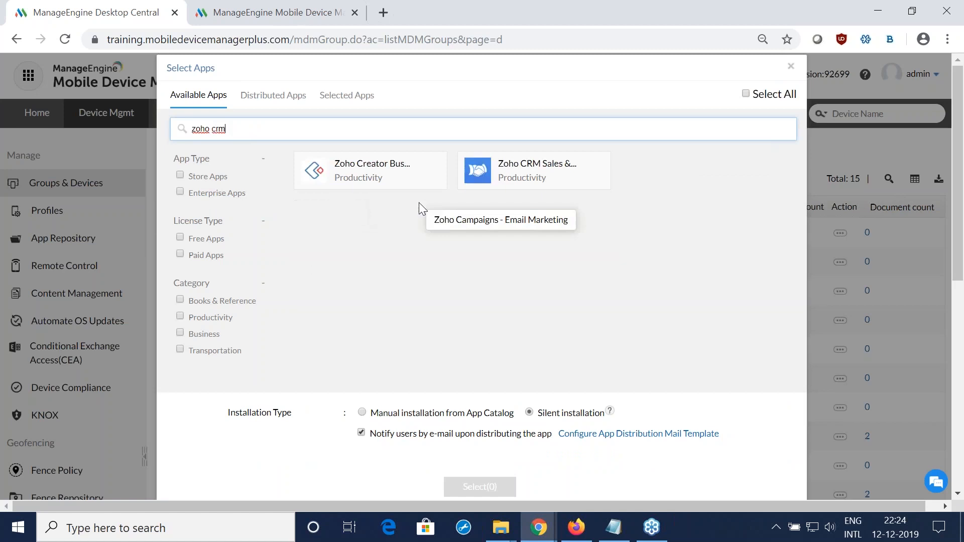
click(415, 186)
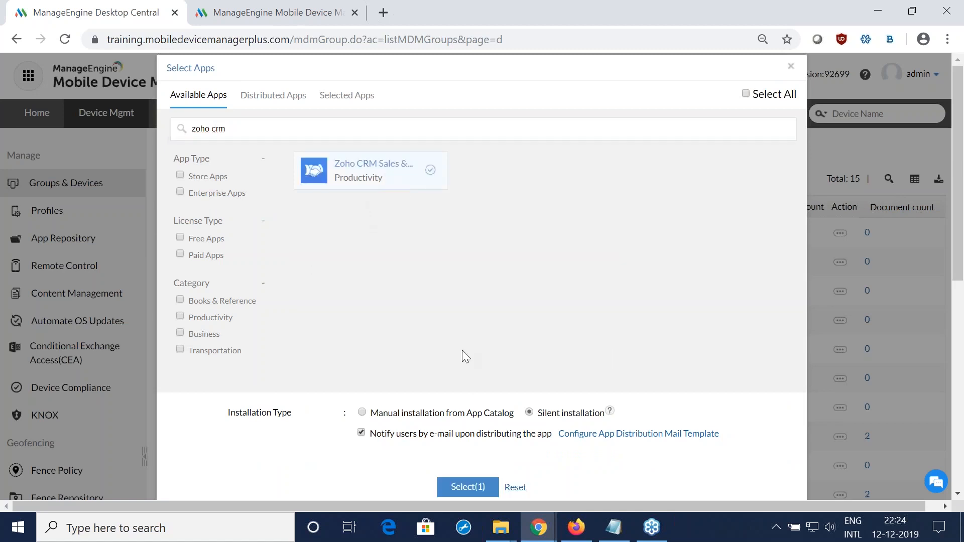
click(476, 489)
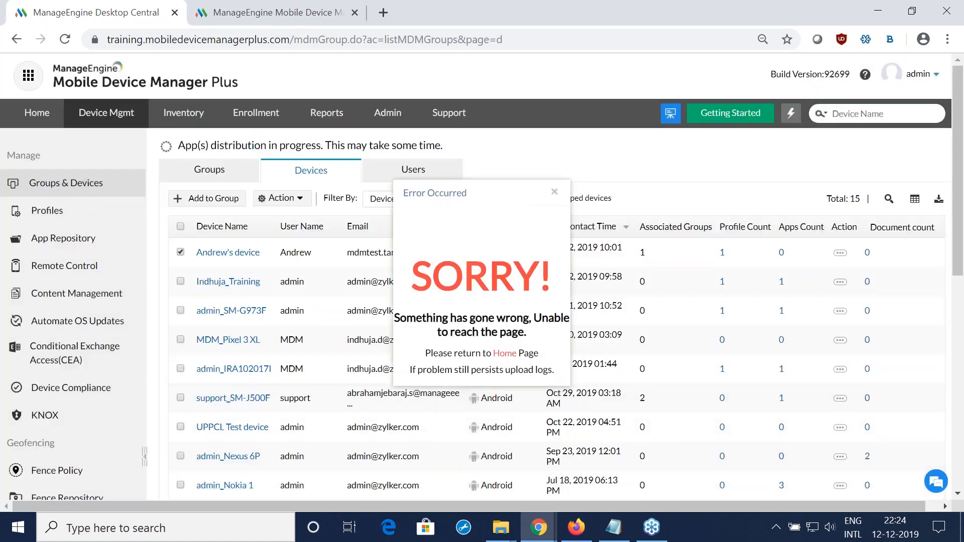
click(556, 196)
Step: Switch to the presentation in Firefox and go through the "On the device..." slides up to "Why should app updates be controlled?"
key(alt+Tab)
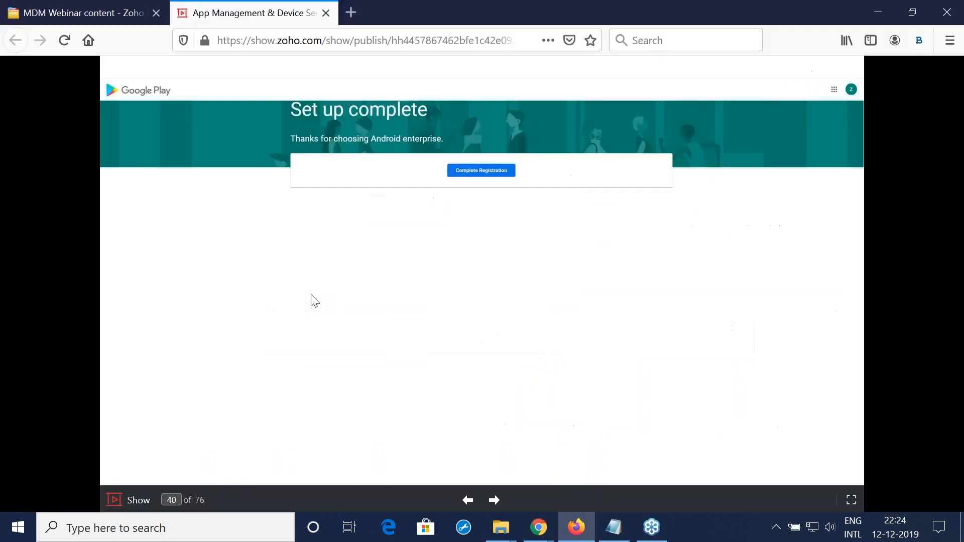
key(Right)
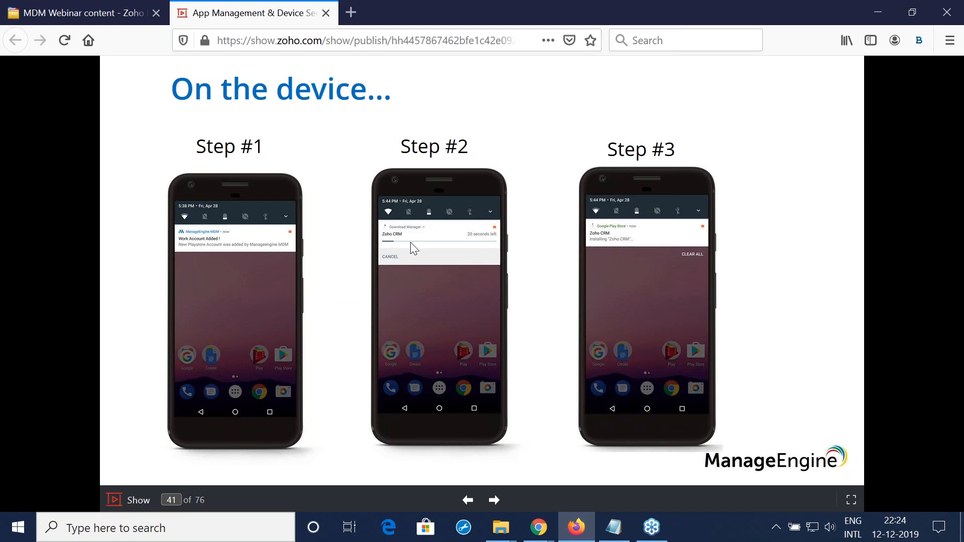
key(Right)
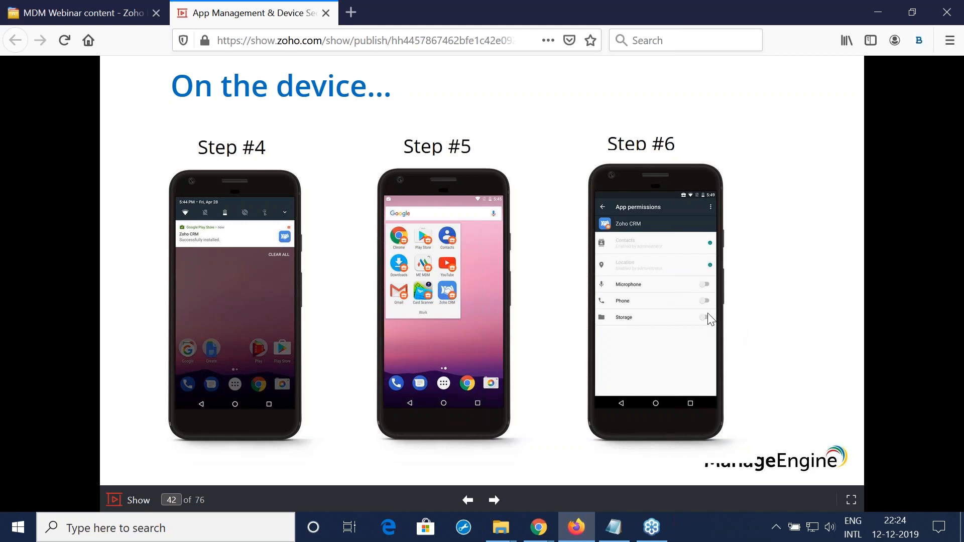
key(Right)
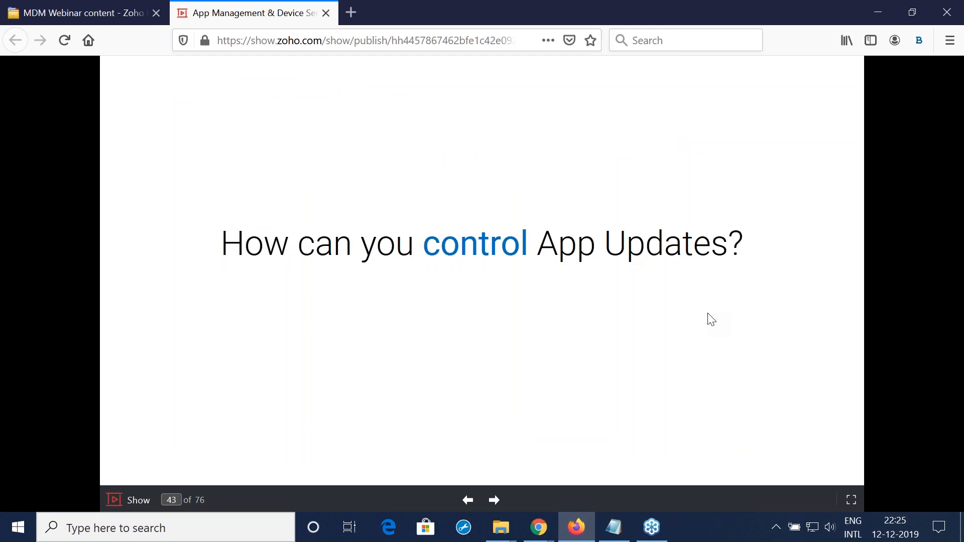
key(Right)
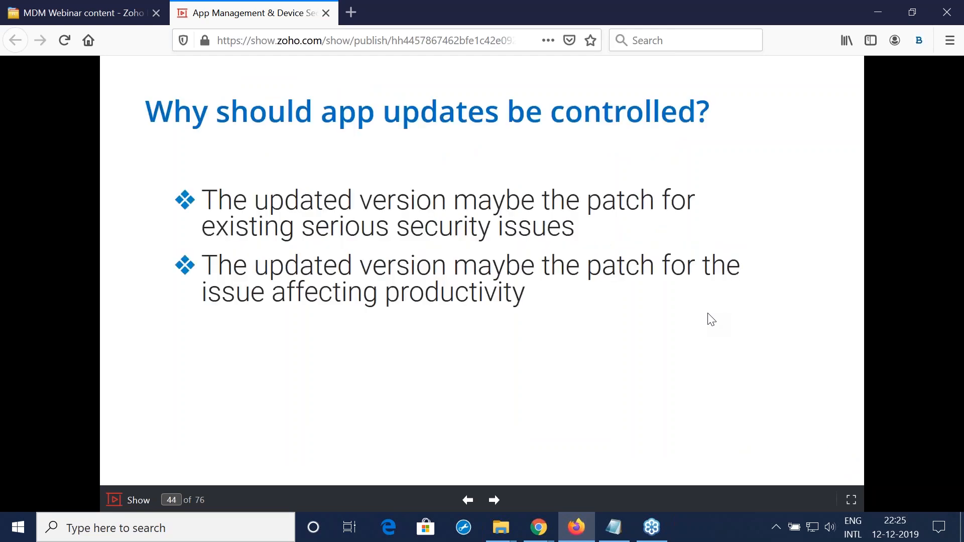
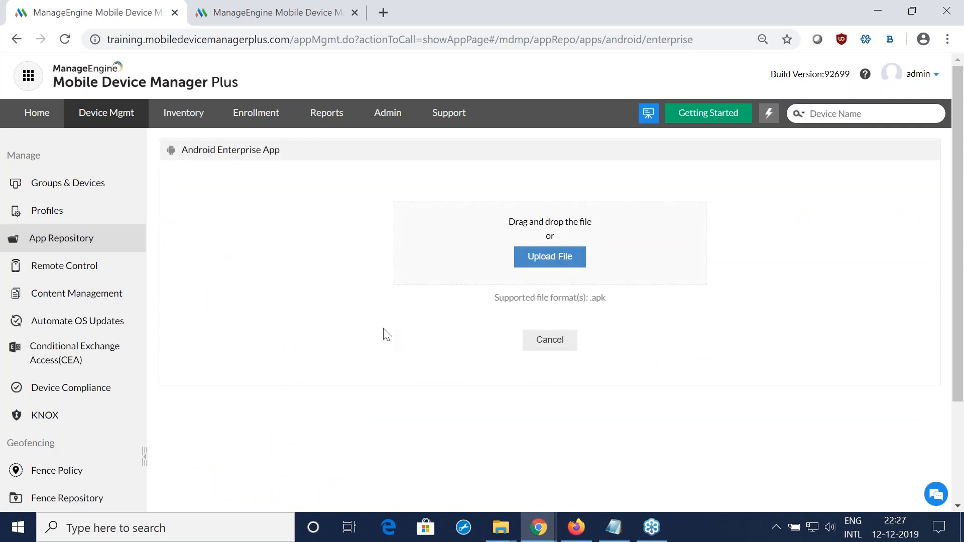
Step: Add Z_Delivery_2.01.apk to the repository as an Android enterprise app, keeping its default details and leaving the app configuration empty
click(564, 260)
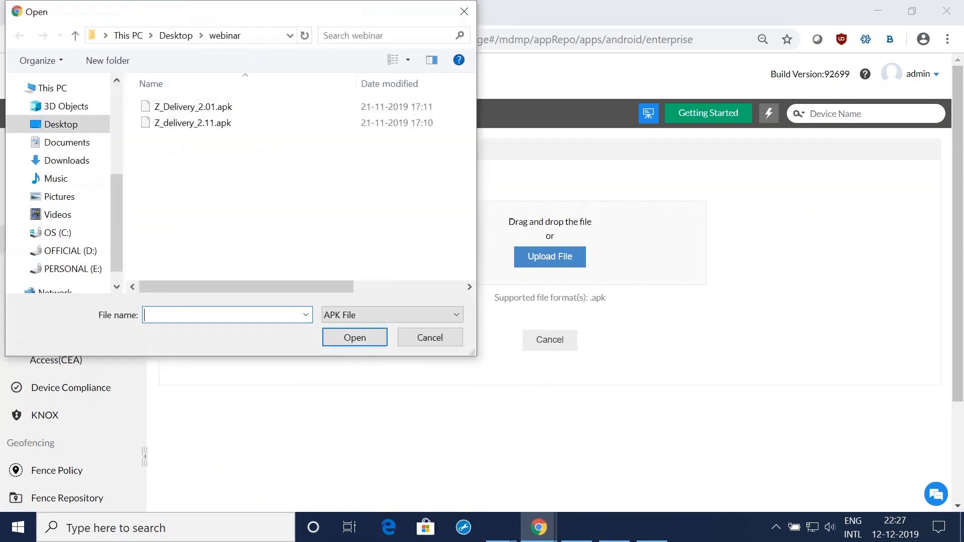
click(193, 106)
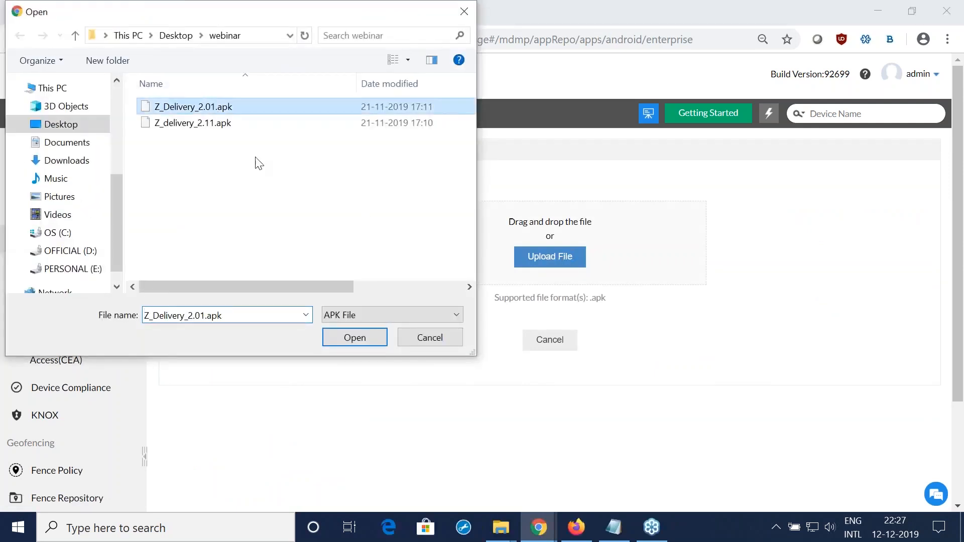
click(360, 341)
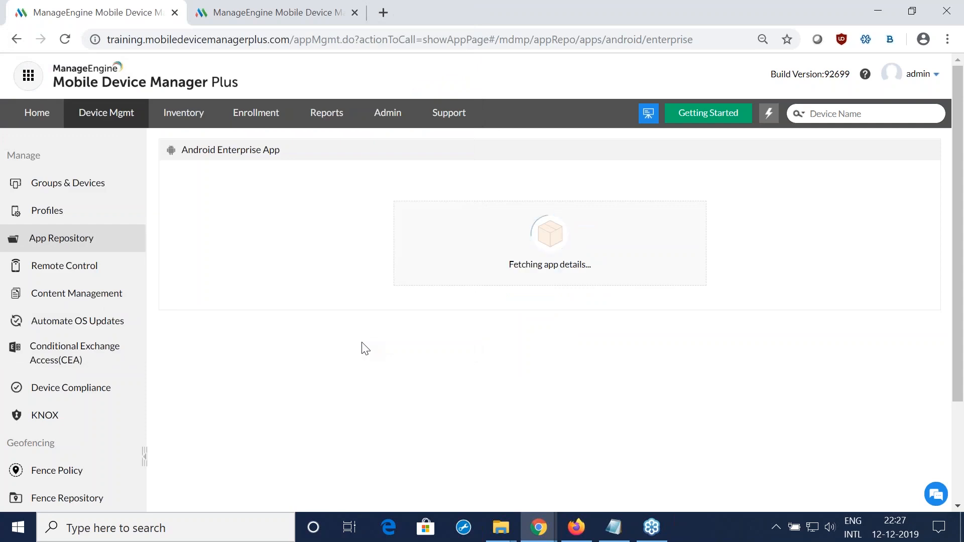
scroll(365, 348, down, 2)
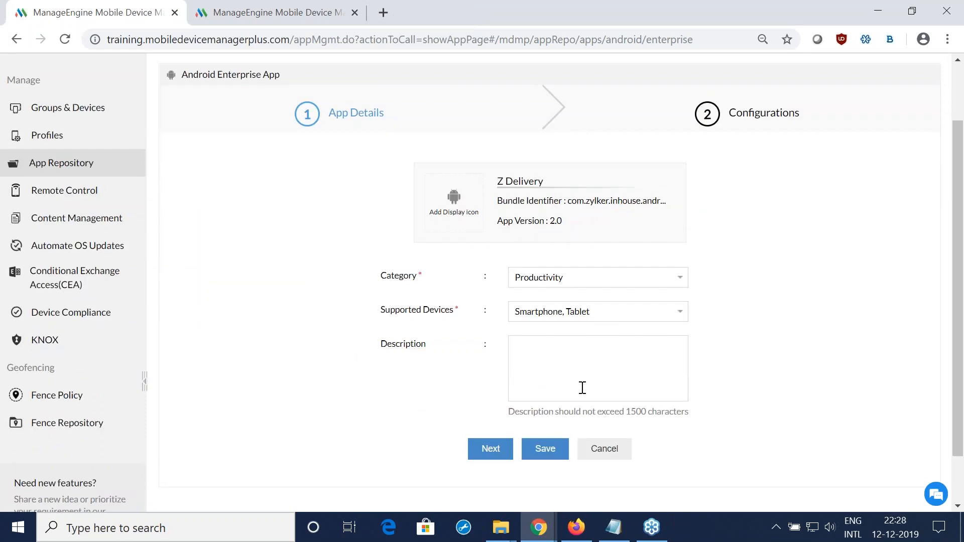
click(490, 450)
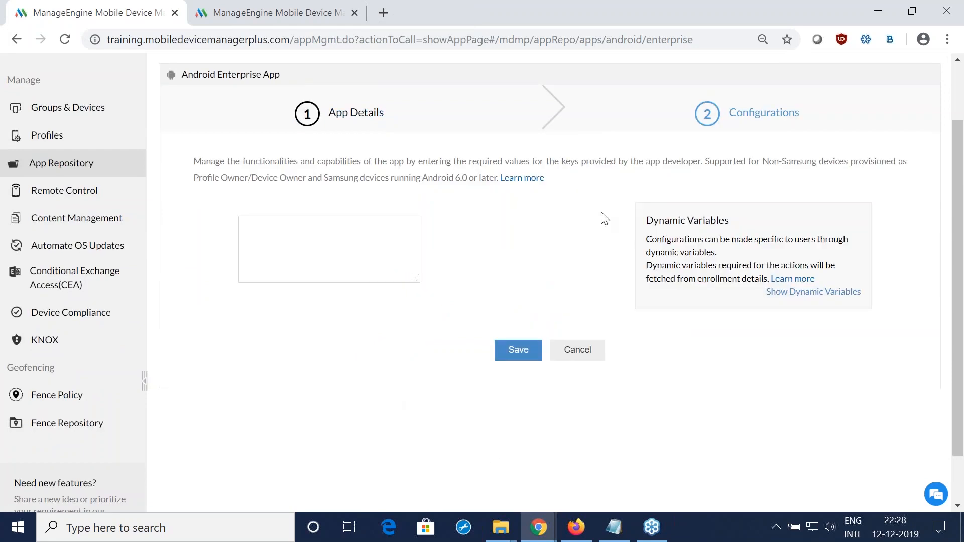
click(521, 353)
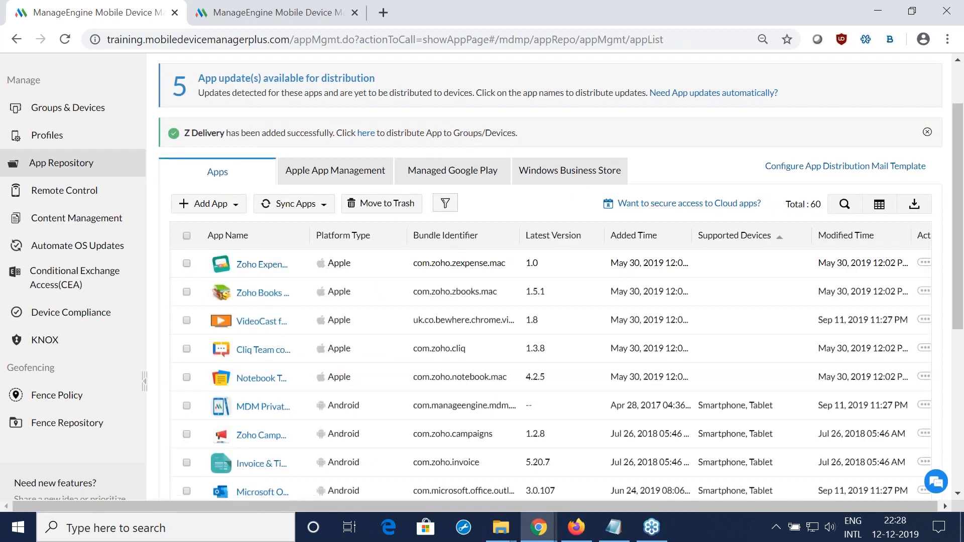
Step: Filter the app repository list to Android Enterprise App
click(446, 203)
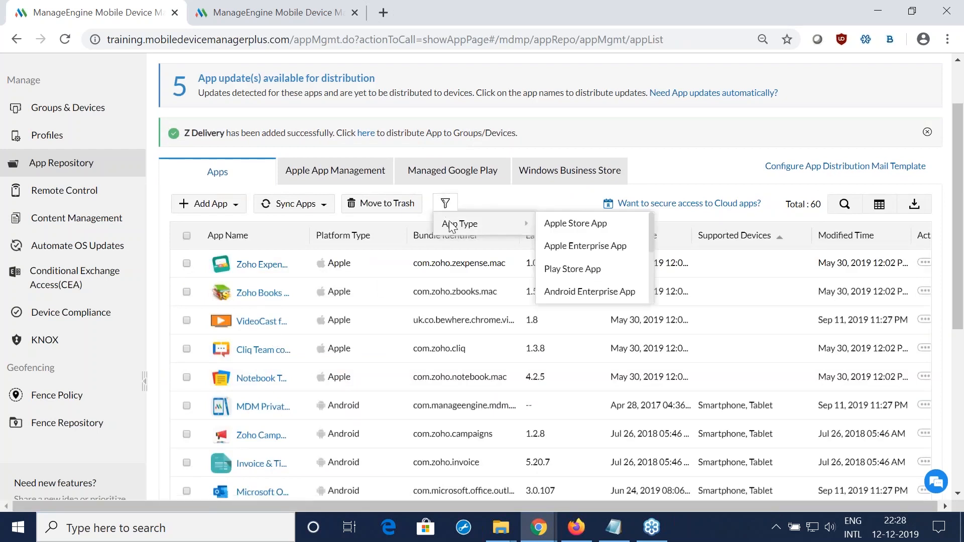
click(590, 292)
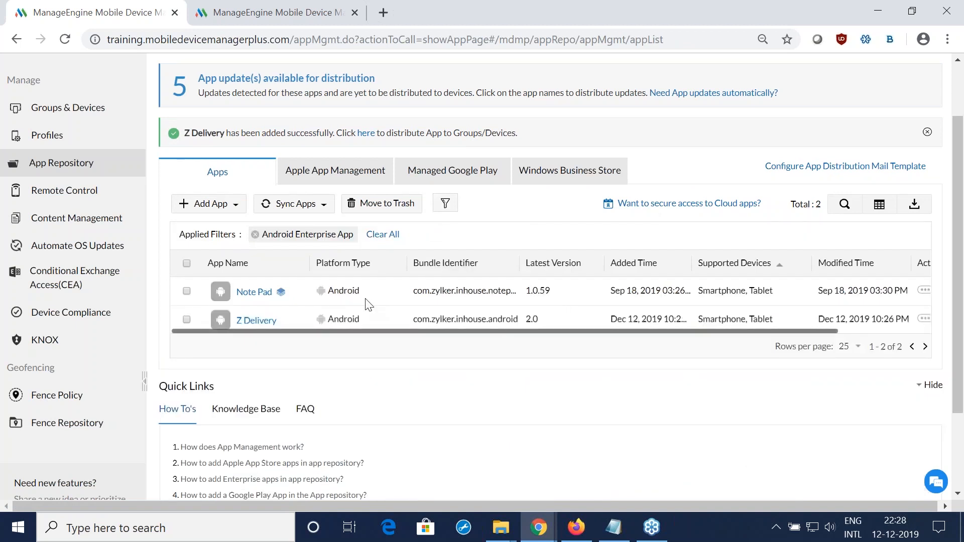
scroll(392, 361, up, 1)
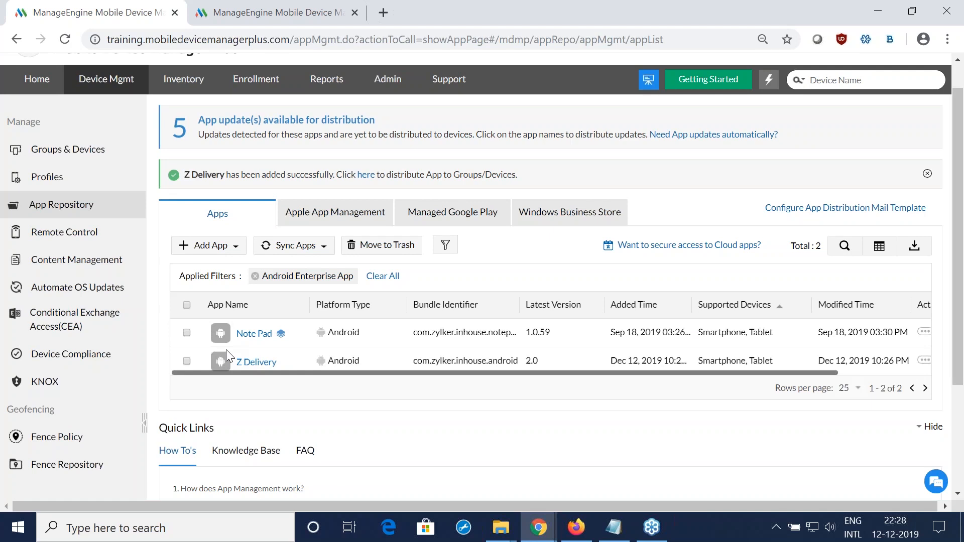
Step: Upload Z_delivery_2.11.apk as a new version of Z Delivery and update the app with it as a beta
click(924, 361)
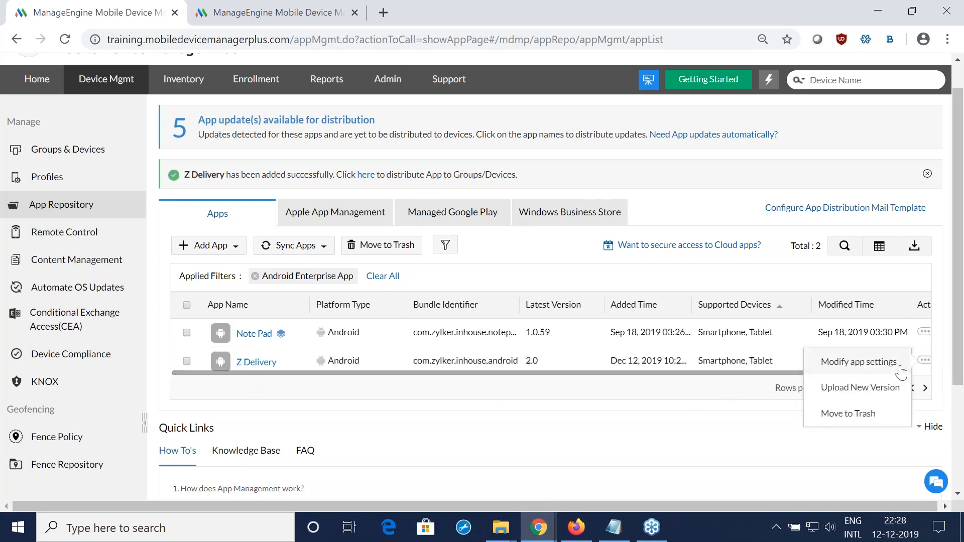
click(870, 394)
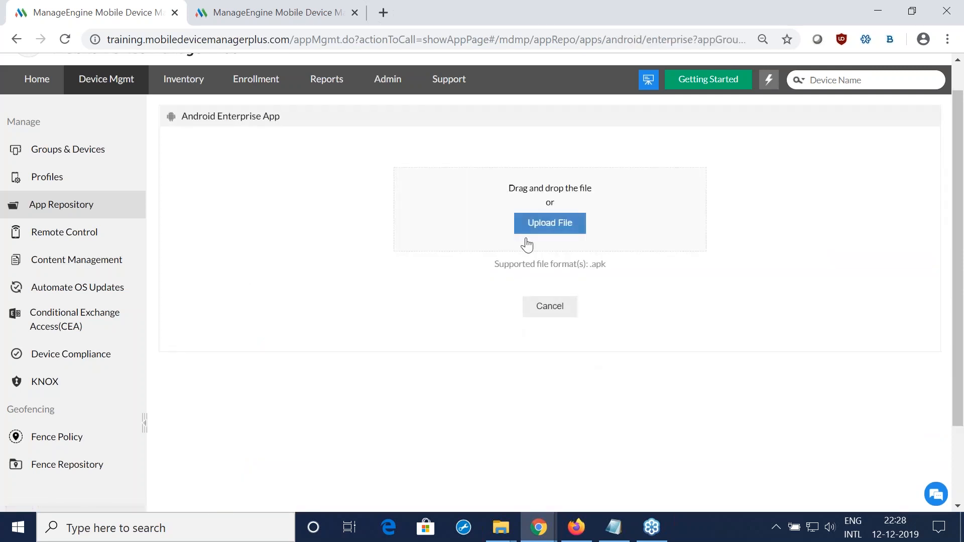
click(535, 228)
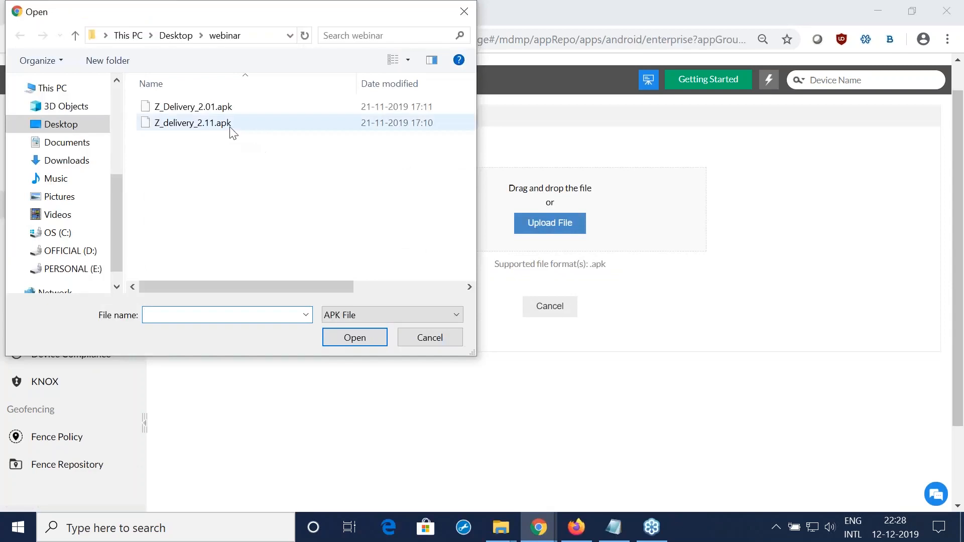
click(231, 132)
click(357, 337)
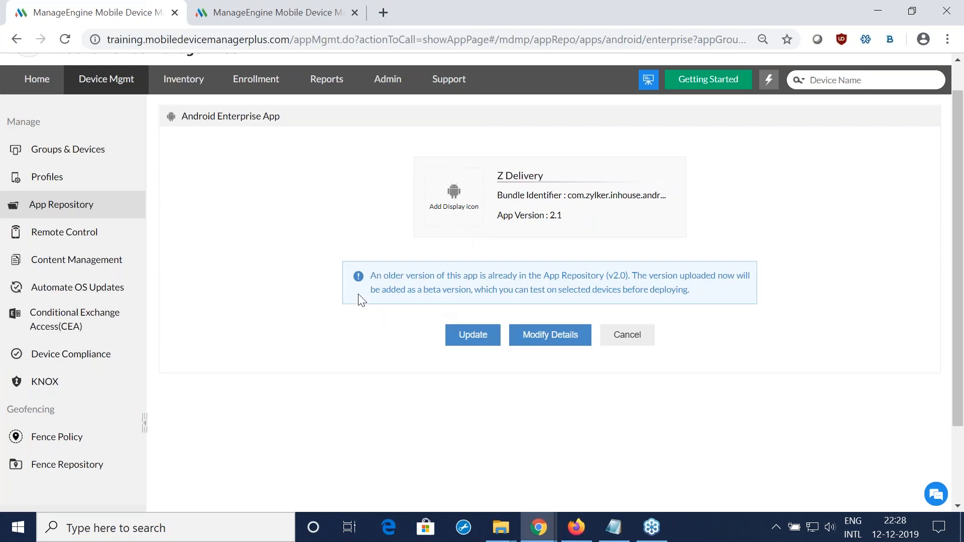
drag(375, 279, 682, 314)
click(721, 357)
click(472, 336)
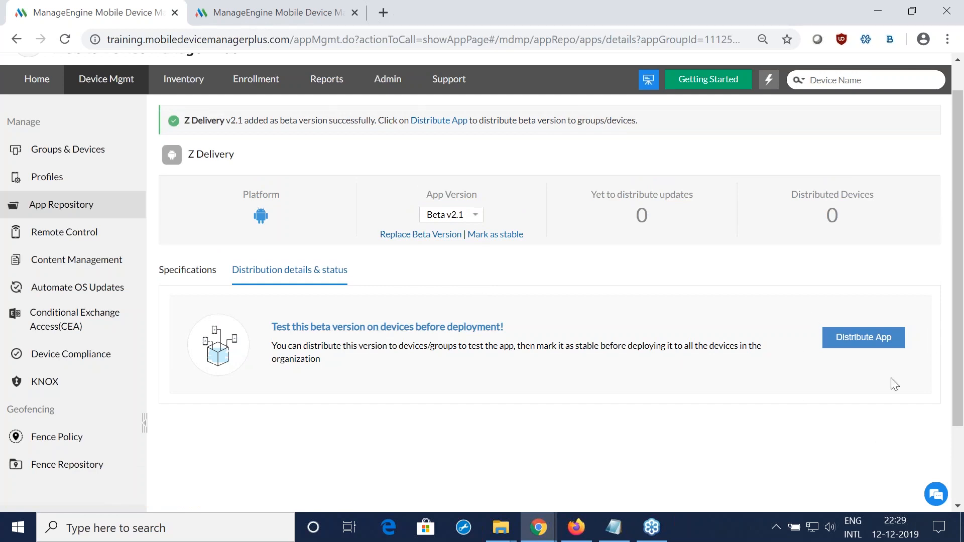
Step: Examine Z Delivery's distribution details for Stable v2.0 and return to those for Beta v2.1
click(466, 216)
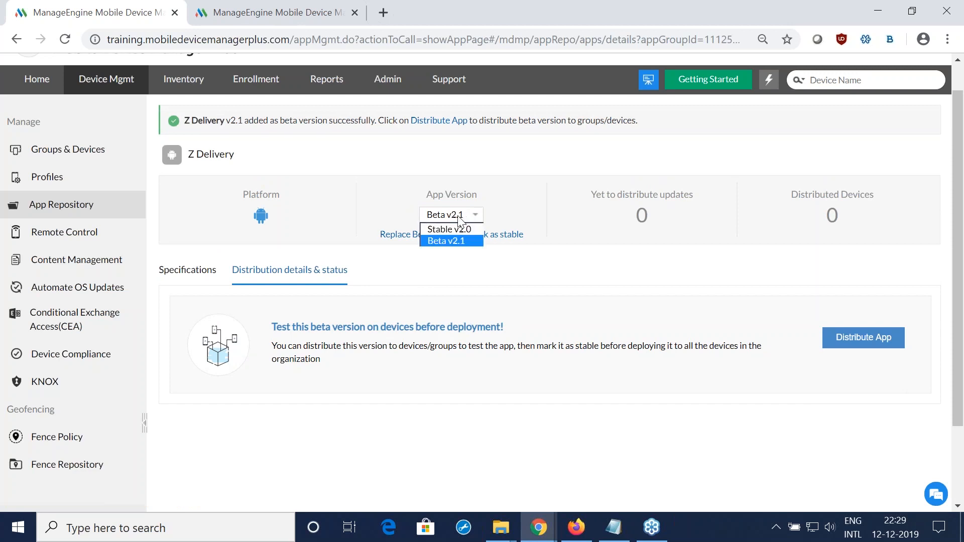
click(453, 228)
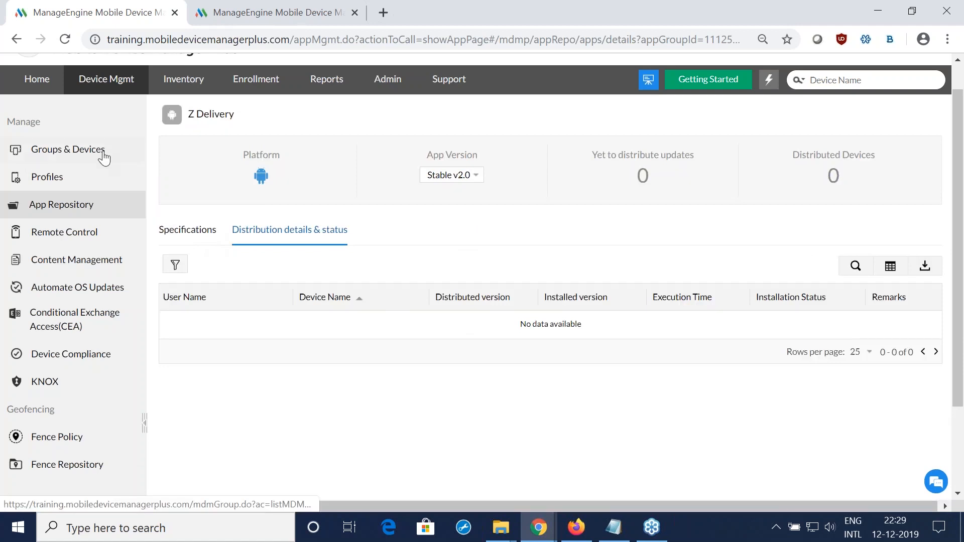
click(455, 177)
click(455, 201)
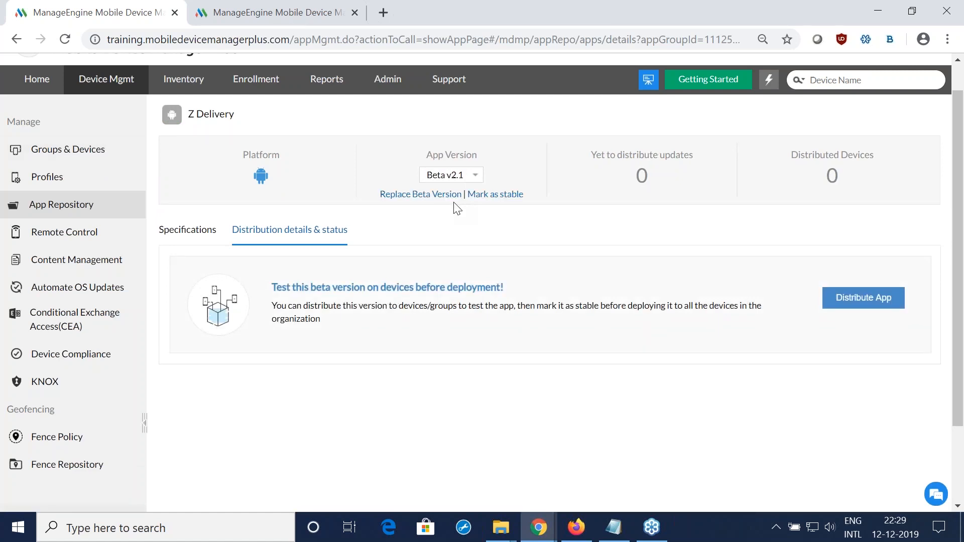
scroll(509, 238, up, 1)
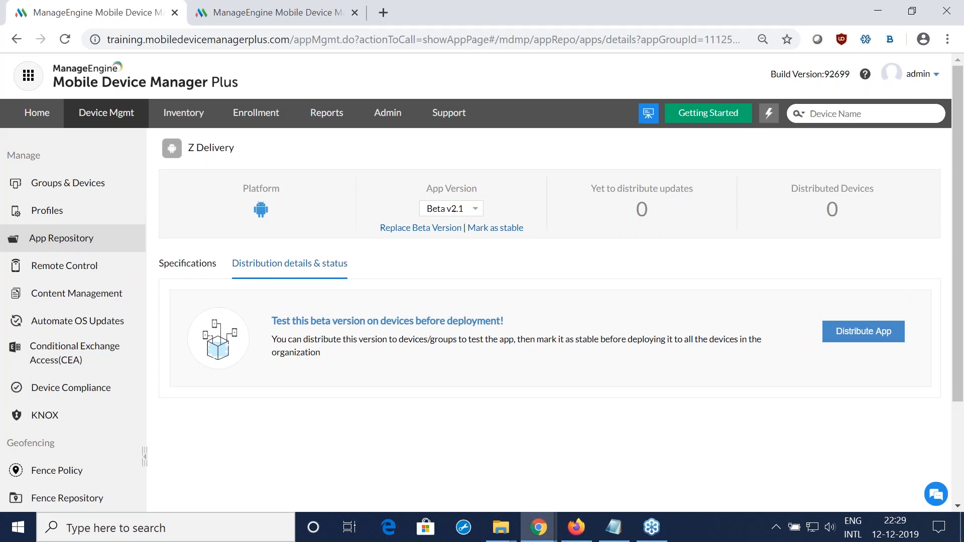
Step: Switch to the presentation in Firefox, advance to the slide on preventing malicious app installation, and return to the MDM console in Chrome
key(alt+Tab)
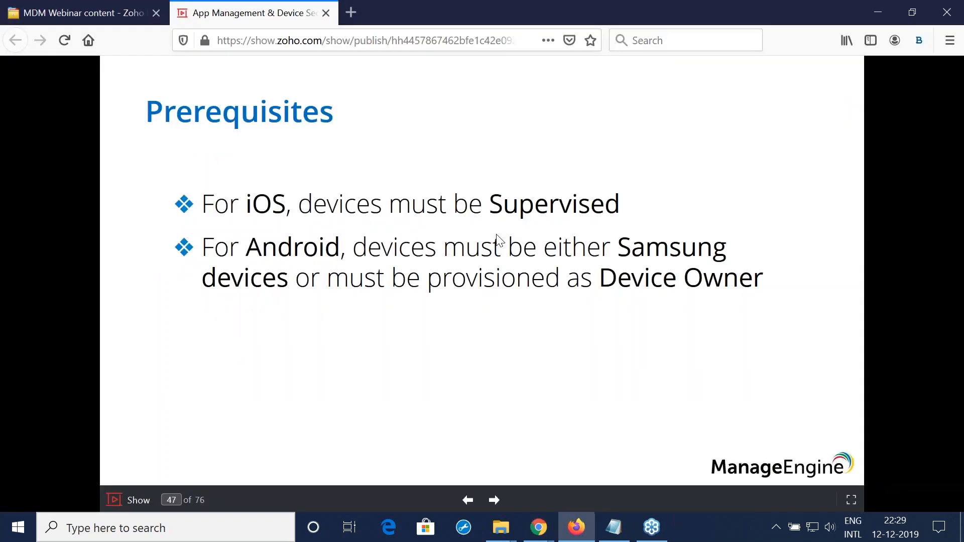
key(Right)
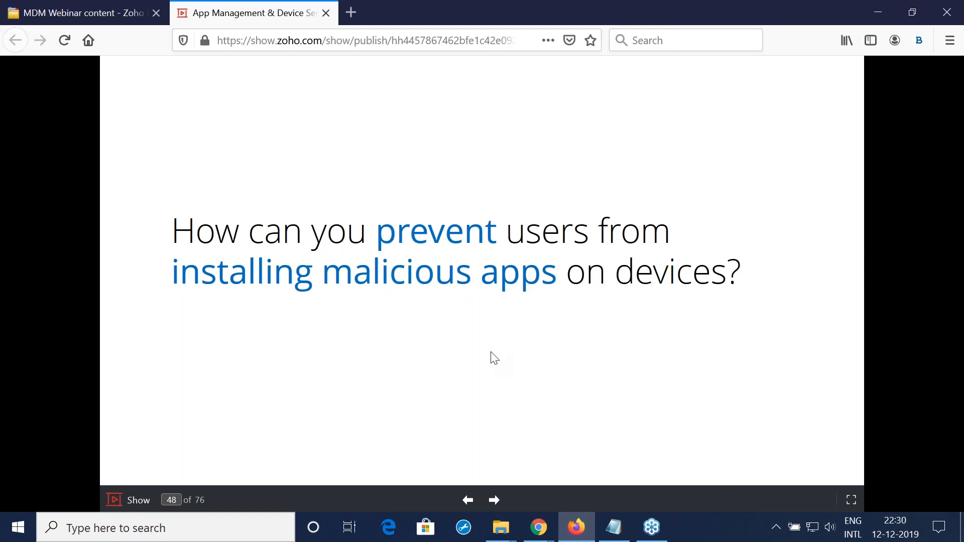
key(alt+Tab)
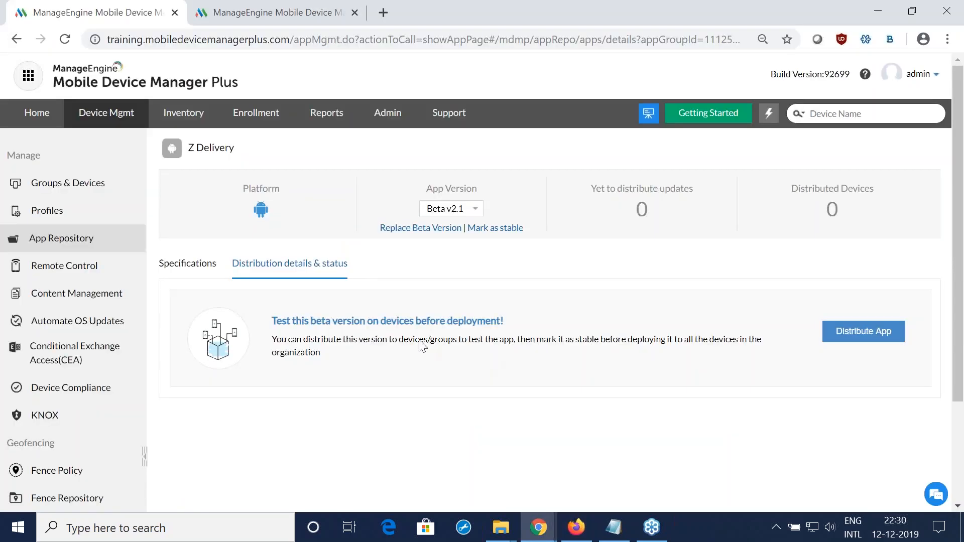
Step: Create an Apple profile, keeping the suggested profile name
click(73, 218)
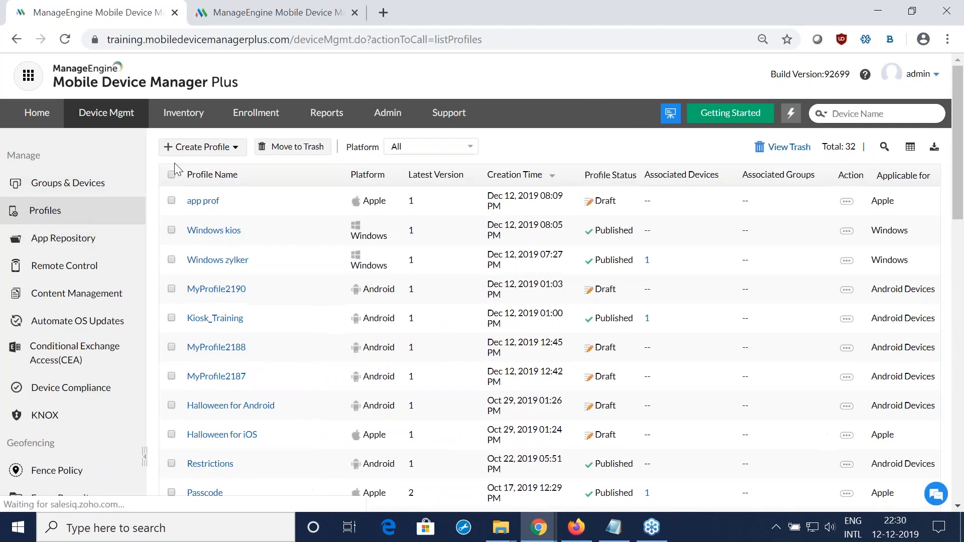
click(208, 152)
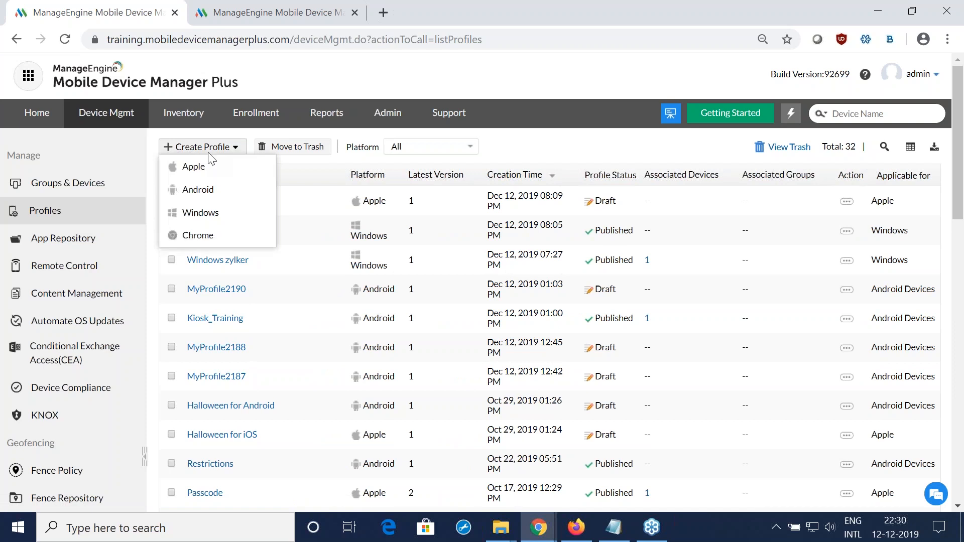
click(211, 187)
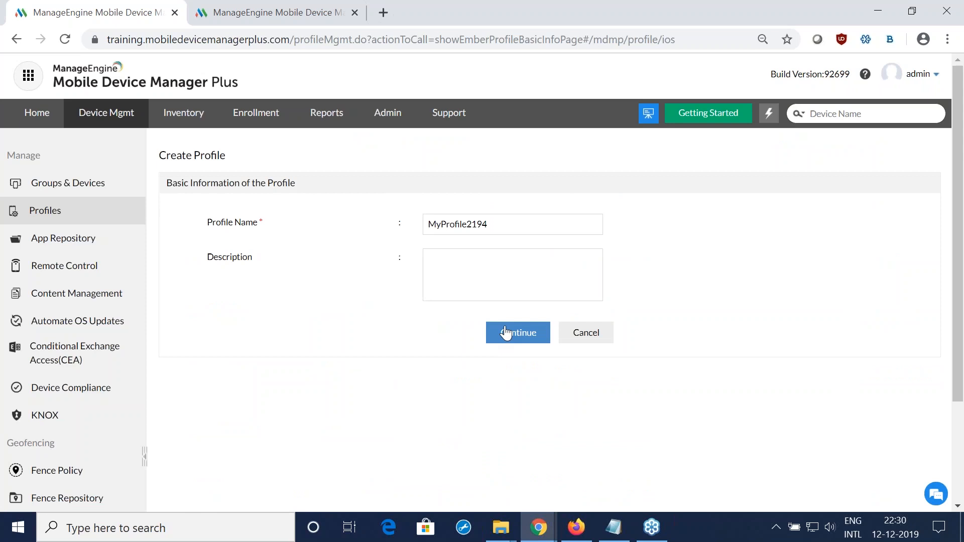
click(505, 333)
Step: In the Apple profile's application restrictions, set "Users can install unapproved apps" to Restrict
click(133, 241)
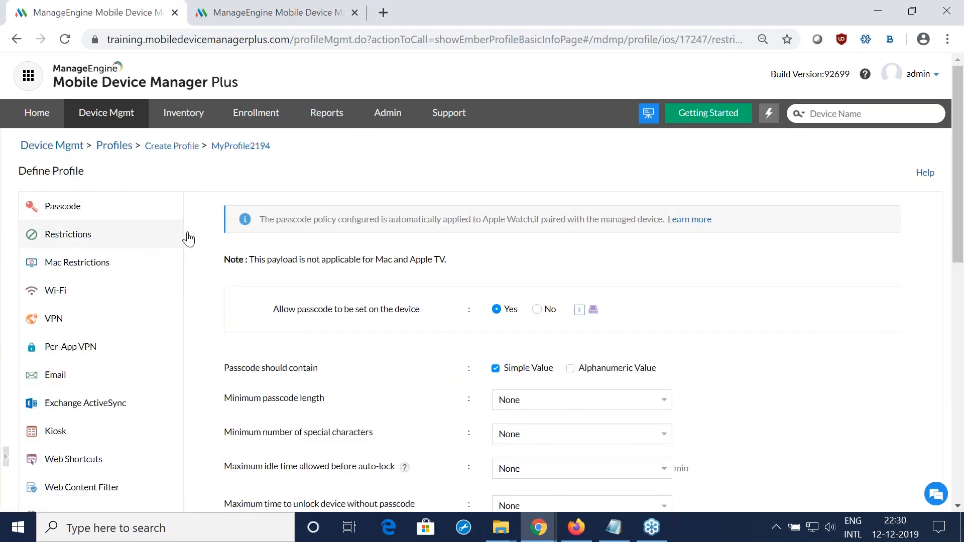
click(237, 280)
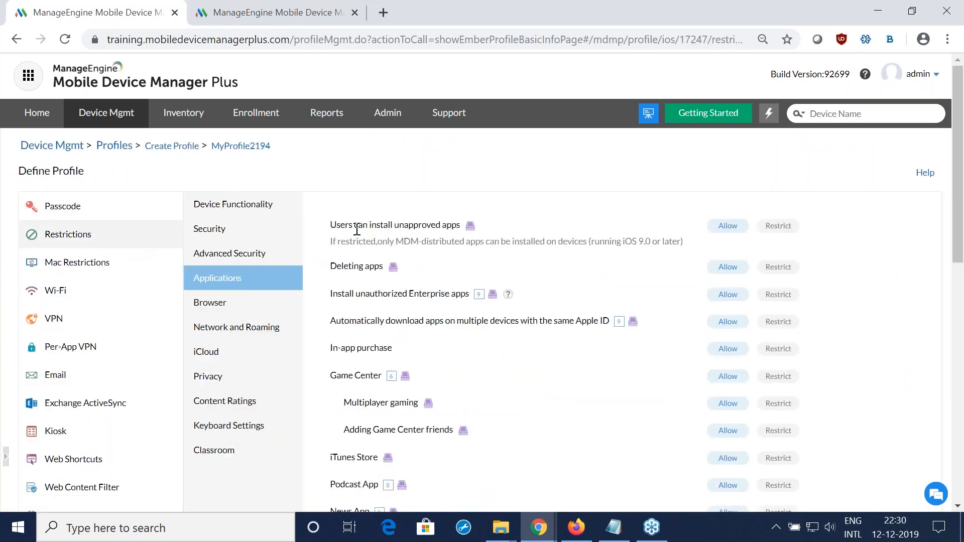
drag(335, 226, 835, 243)
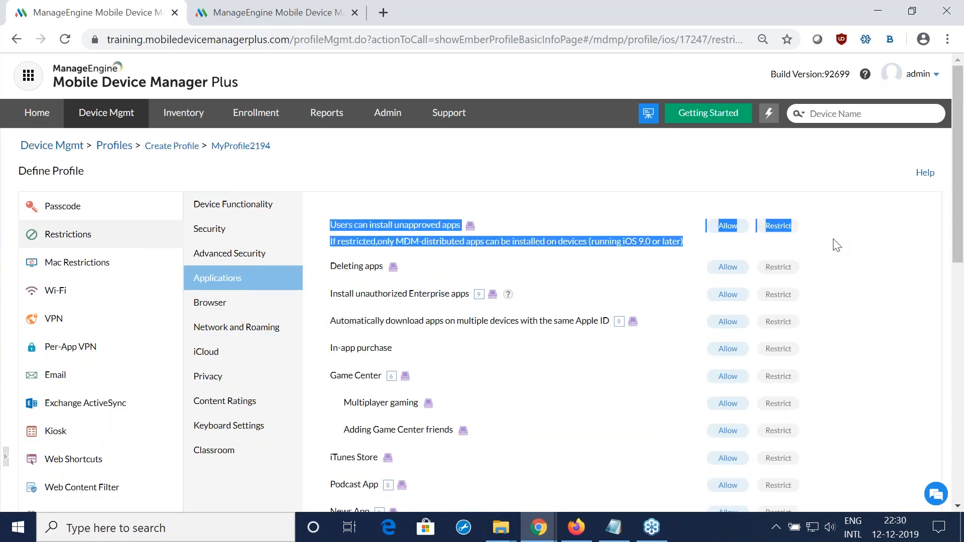
click(827, 245)
click(788, 230)
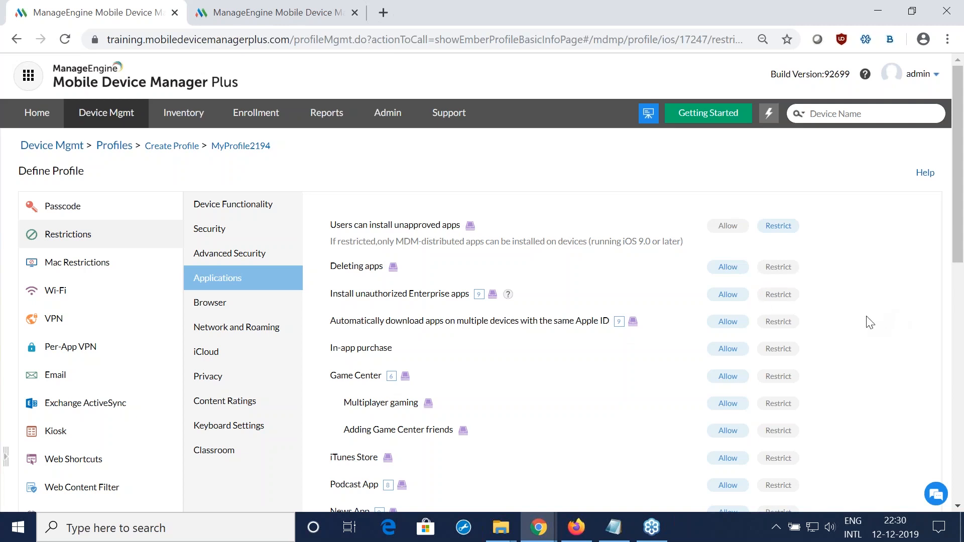
Step: Switch to the presentation in Firefox, advance to the slide on preventing access to malicious websites, and return to the MDM console in Chrome
key(alt+Tab)
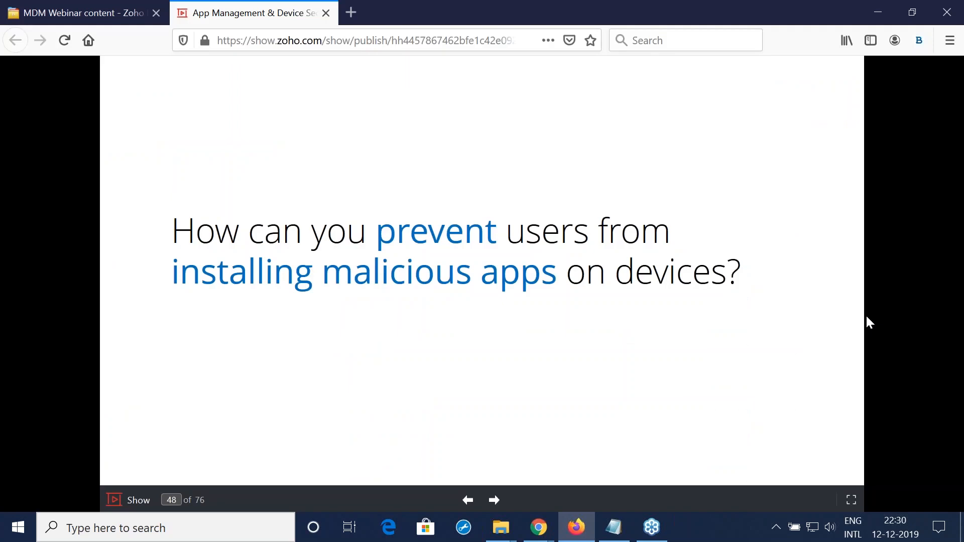
key(Right)
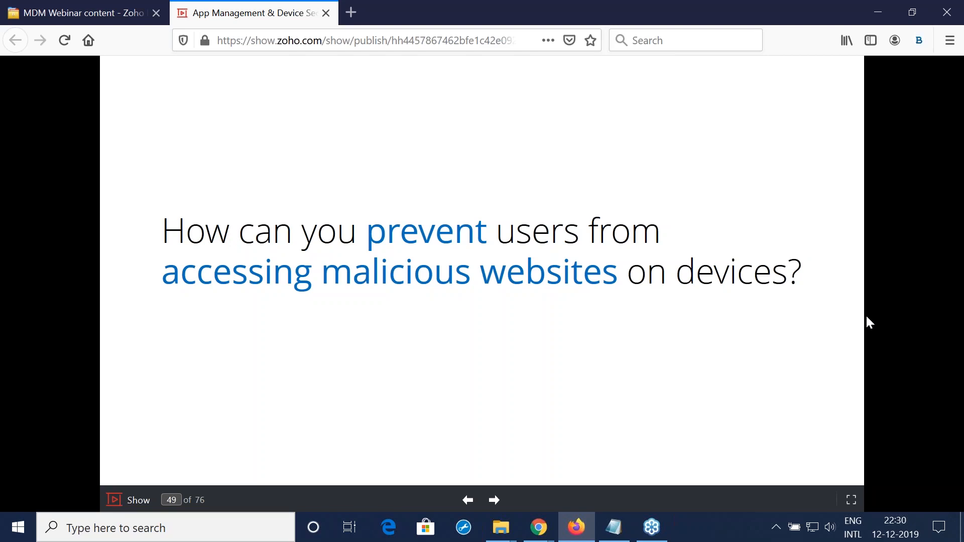
key(alt+Tab)
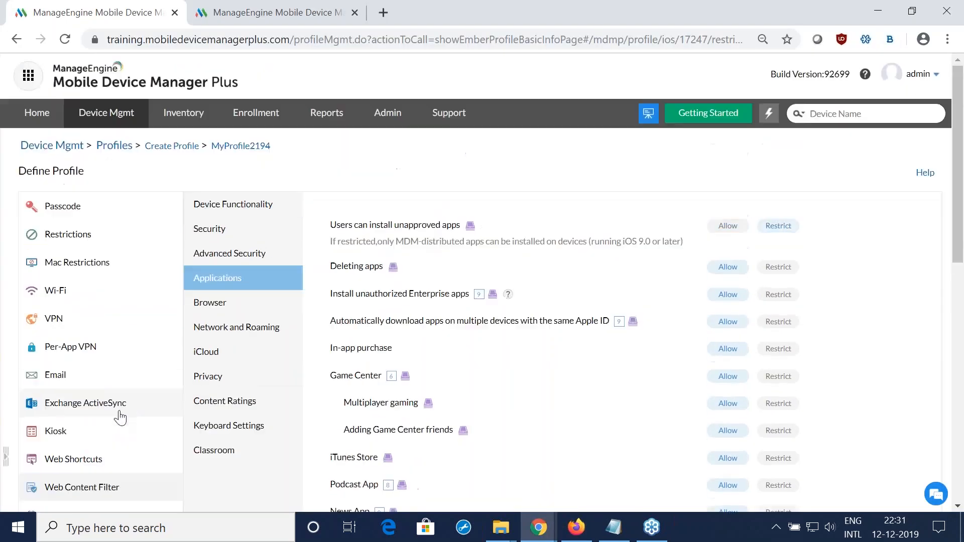
Step: Set the profile's Web Content Filter type to Blacklist and review its URL and content restriction options
click(82, 487)
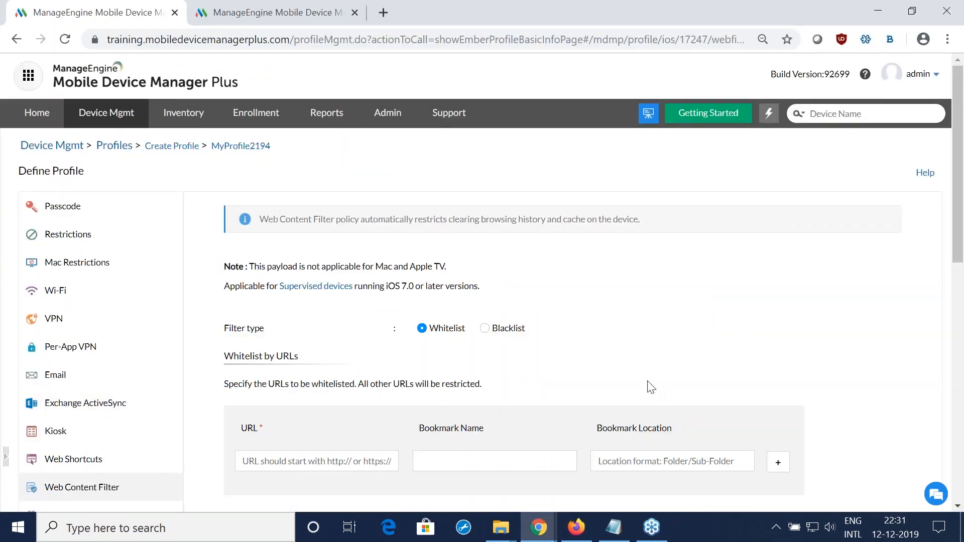
click(485, 328)
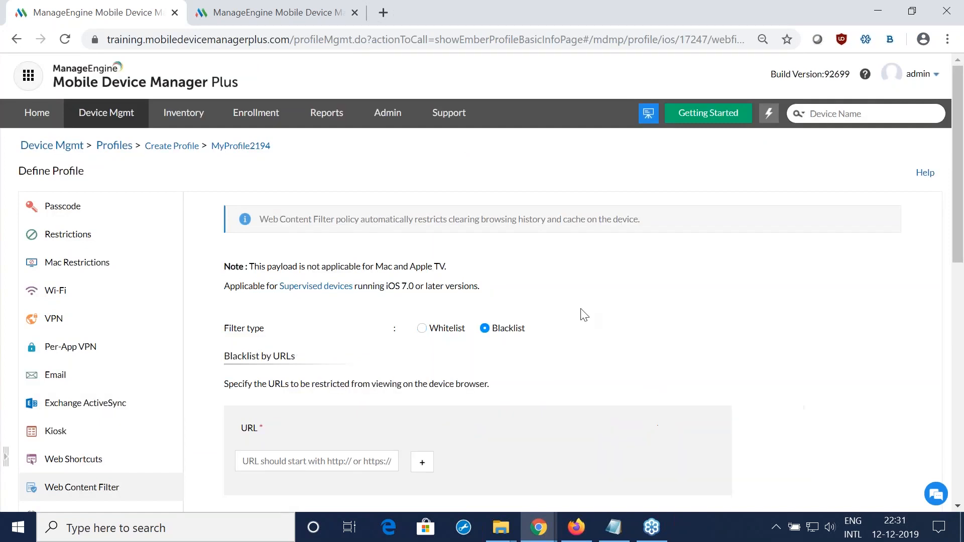
scroll(713, 308, down, 1)
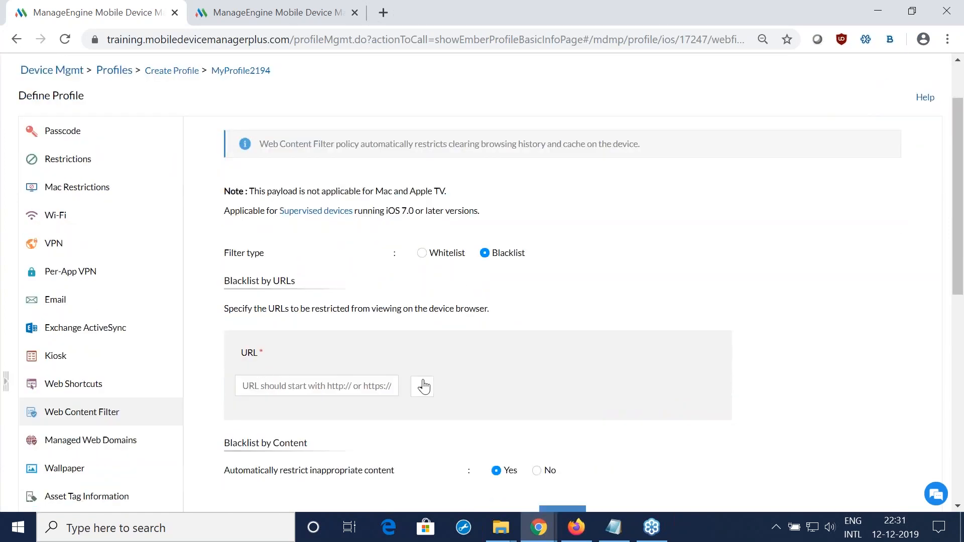
scroll(466, 376, down, 1)
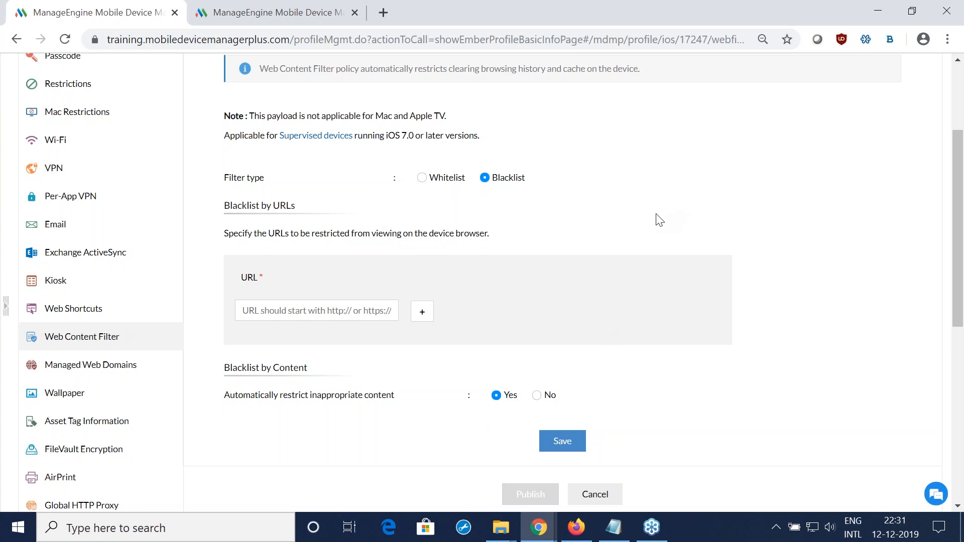
Step: Set the profile's Web Content Filter type to Whitelist
click(421, 179)
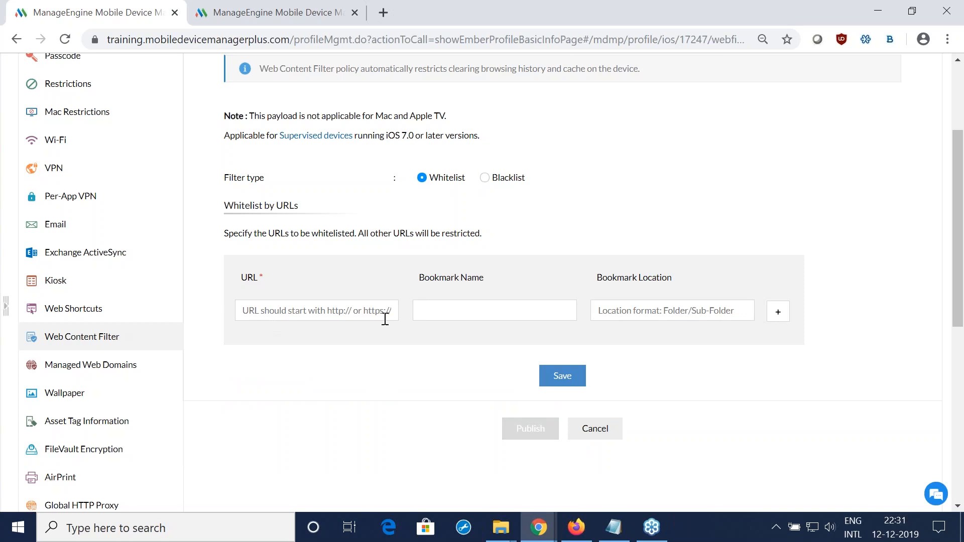
Step: Switch to the presentation in Firefox, advance to the slide on whitelisting specific apps, and return to the MDM console in Chrome
key(alt+Tab)
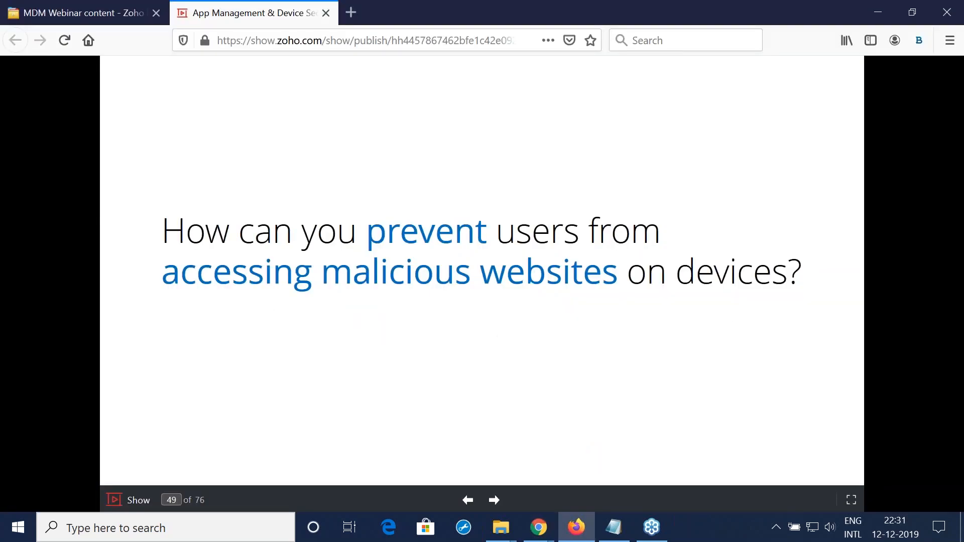
key(Right)
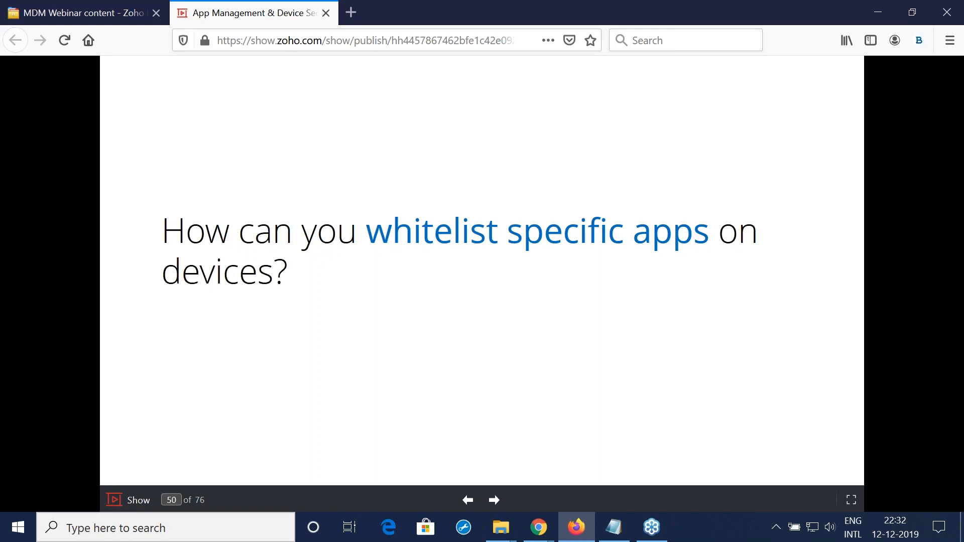
key(alt+Tab)
Step: Open the Apple profile's Kiosk policy and review the allowed app field and device settings for the Single app type
scroll(327, 351, up, 3)
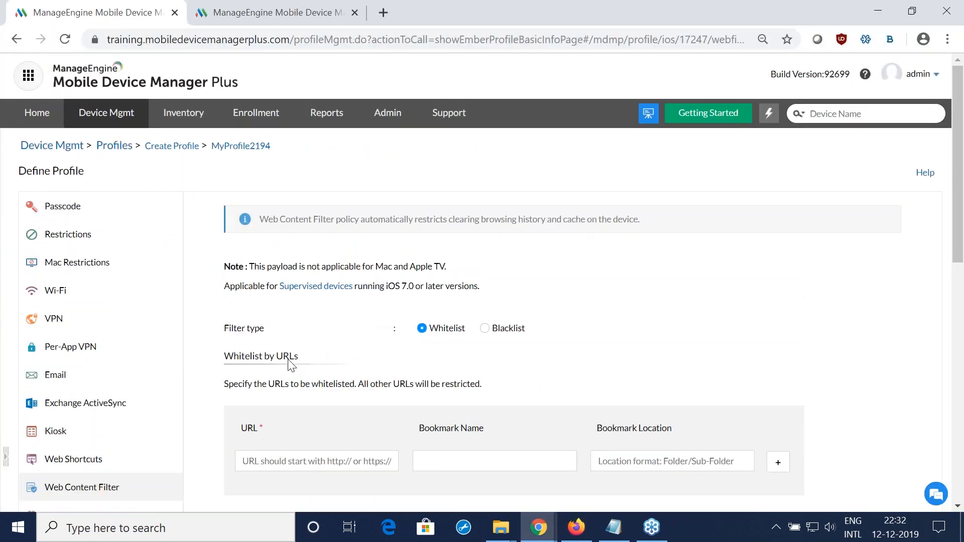
click(106, 441)
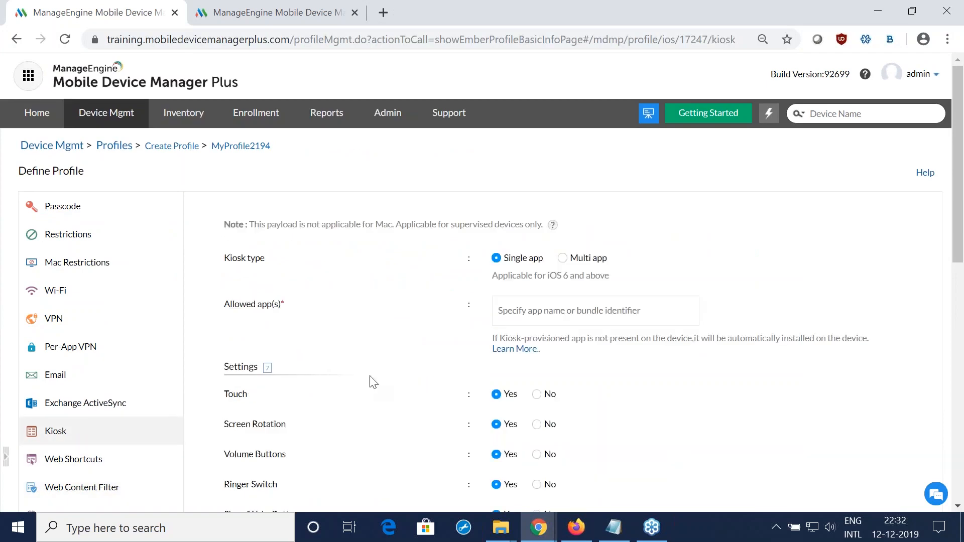
scroll(383, 402, down, 2)
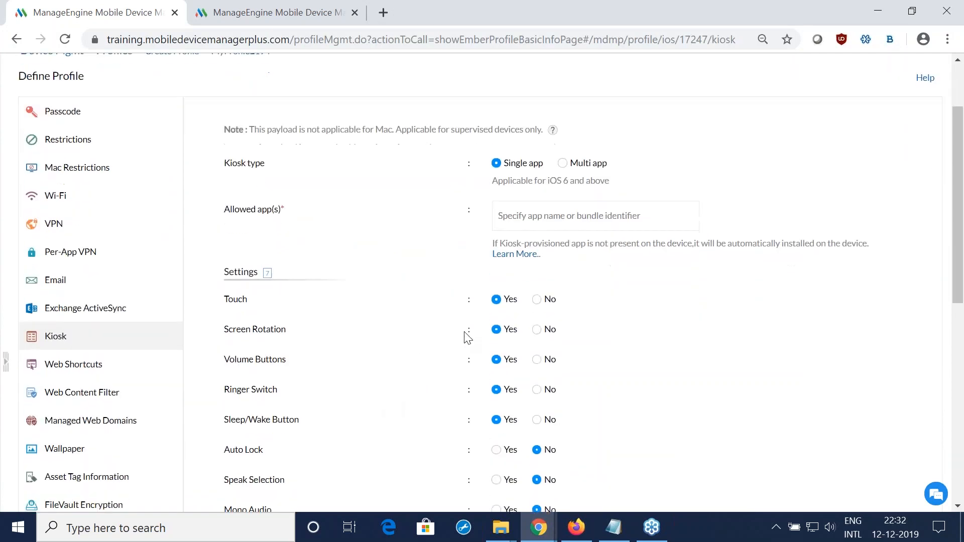
scroll(466, 335, down, 1)
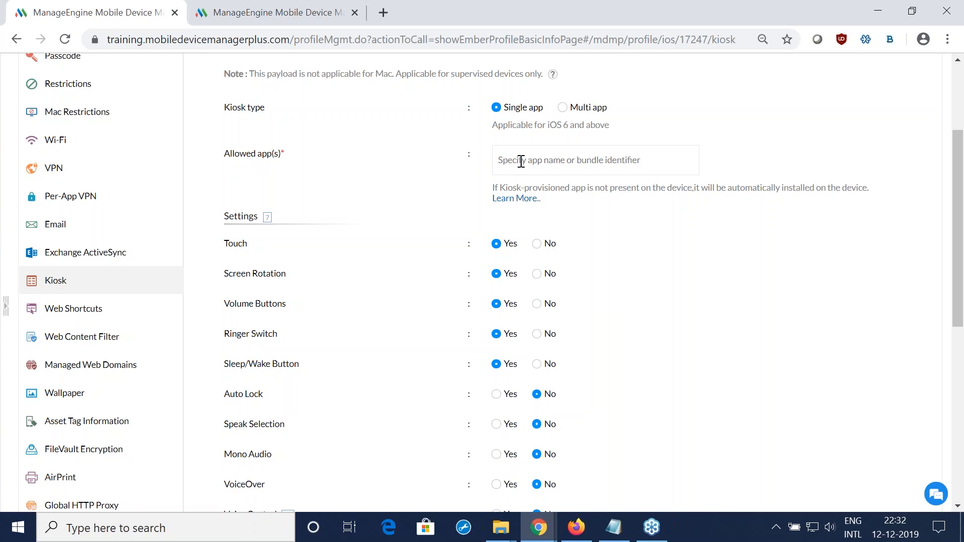
drag(205, 154, 327, 167)
click(343, 173)
scroll(519, 164, up, 1)
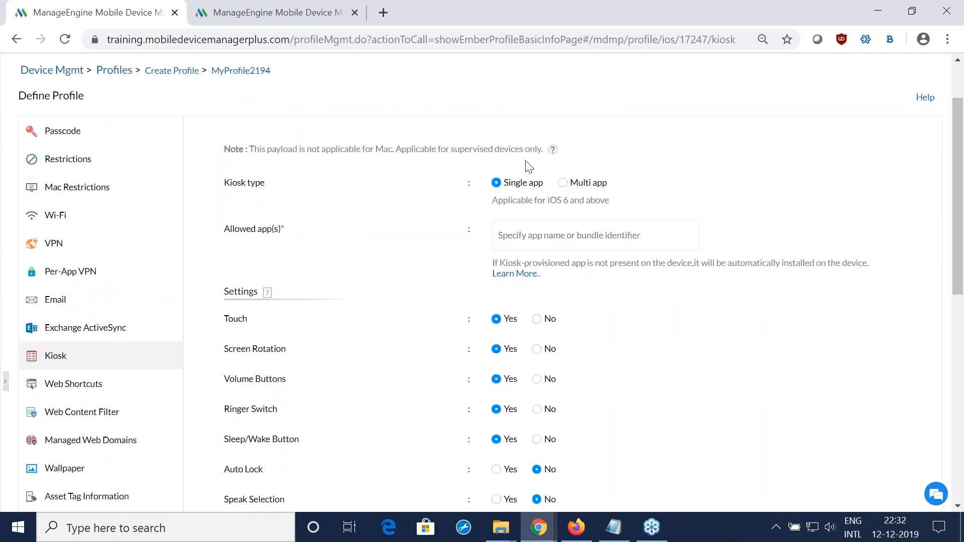
Step: Set the Kiosk type to Multi app and add Google Maps - GPS Navigation and the Gmail app as allowed apps
click(562, 186)
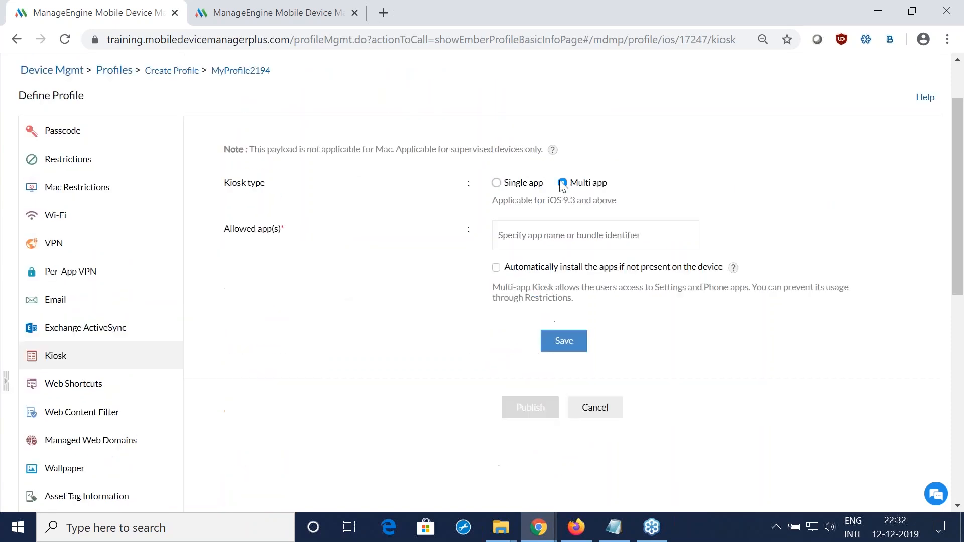
click(550, 234)
text(maps)
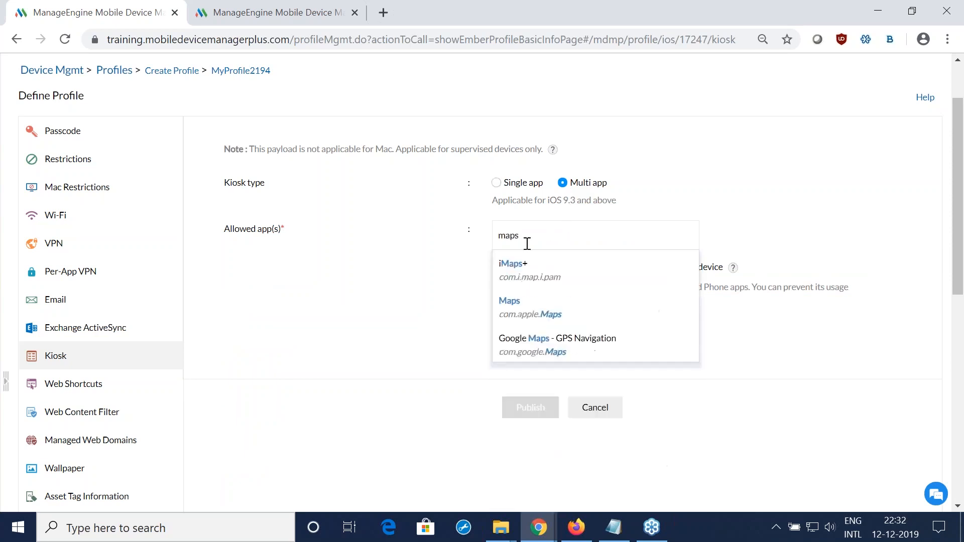
click(543, 338)
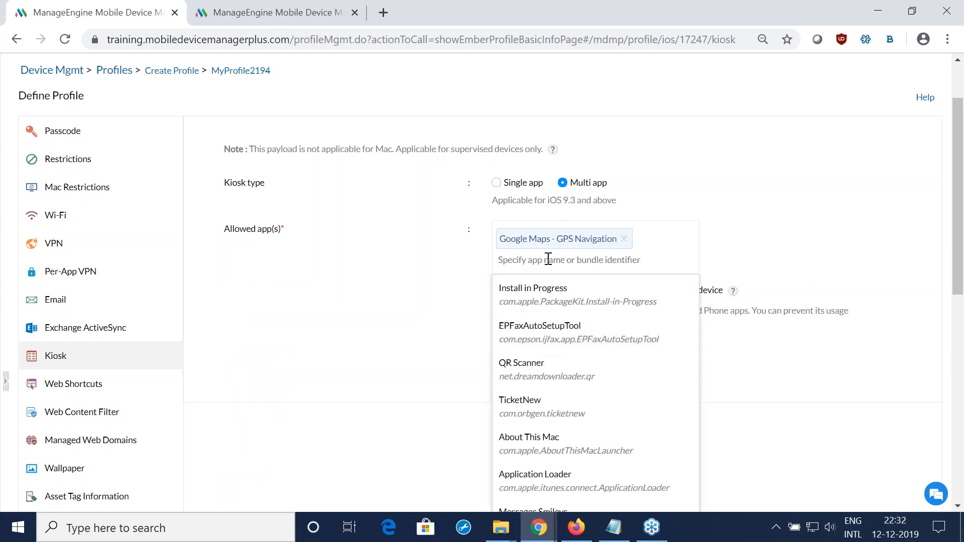
text(gmail)
click(583, 287)
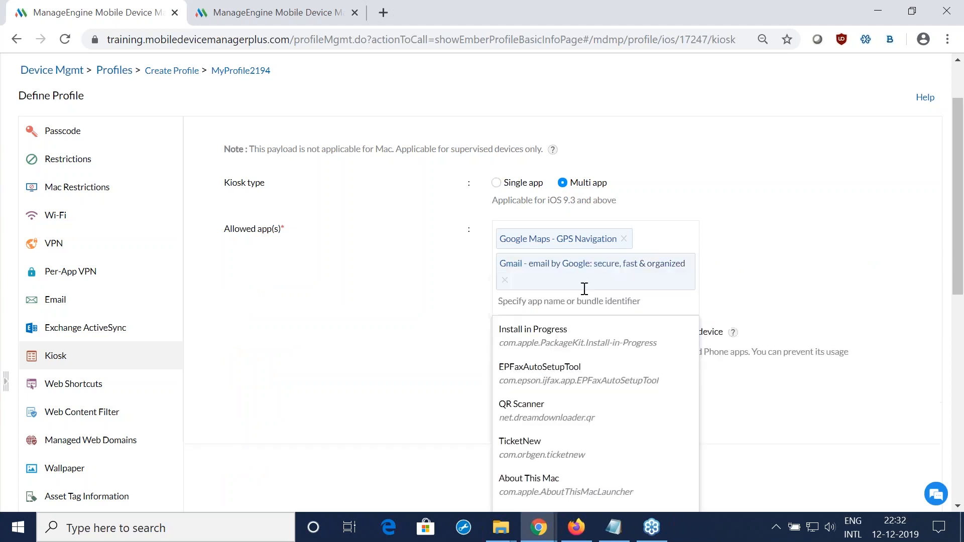
click(572, 416)
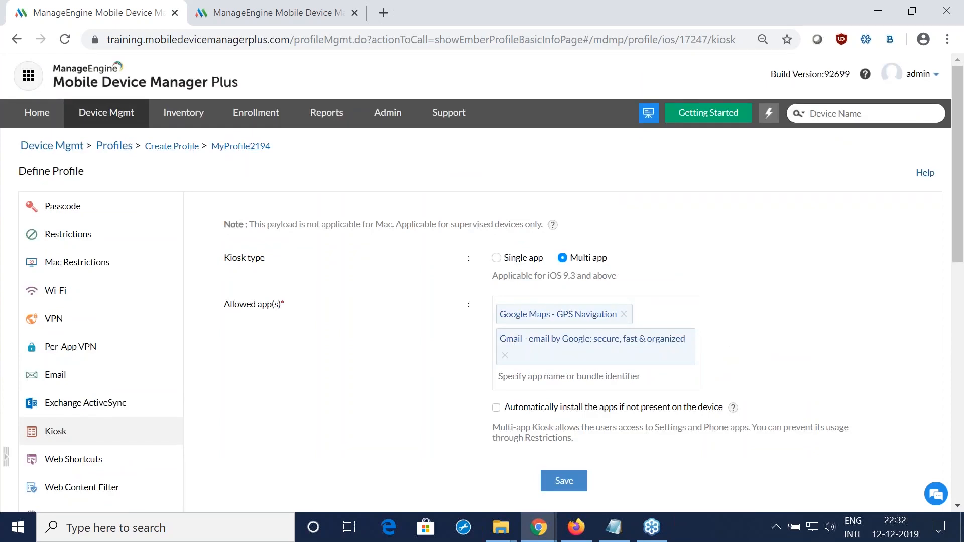
Step: Switch to the presentation in Firefox and advance past the single-app and multi-app comparison to the last slide of the "What do you usually do..." points
key(alt+Tab)
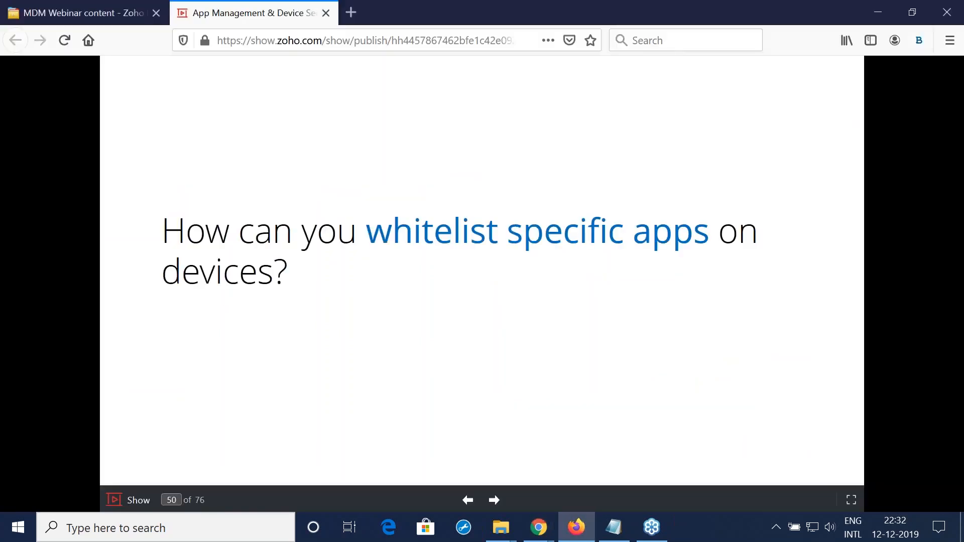
key(Right)
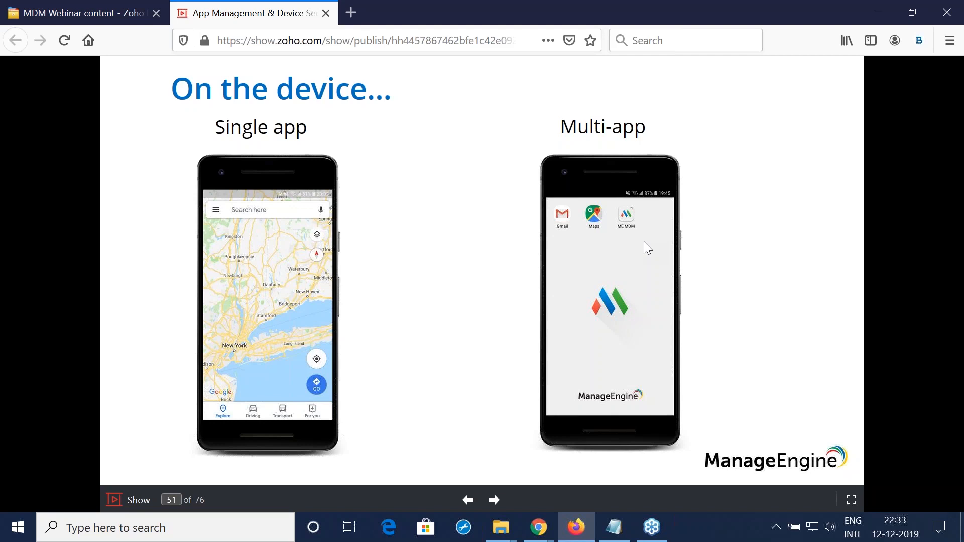
key(Right)
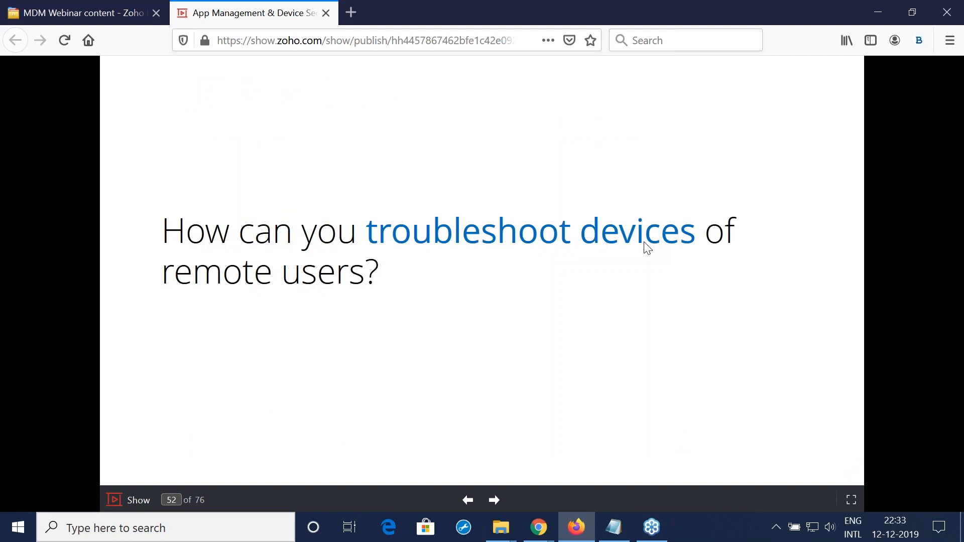
key(Right)
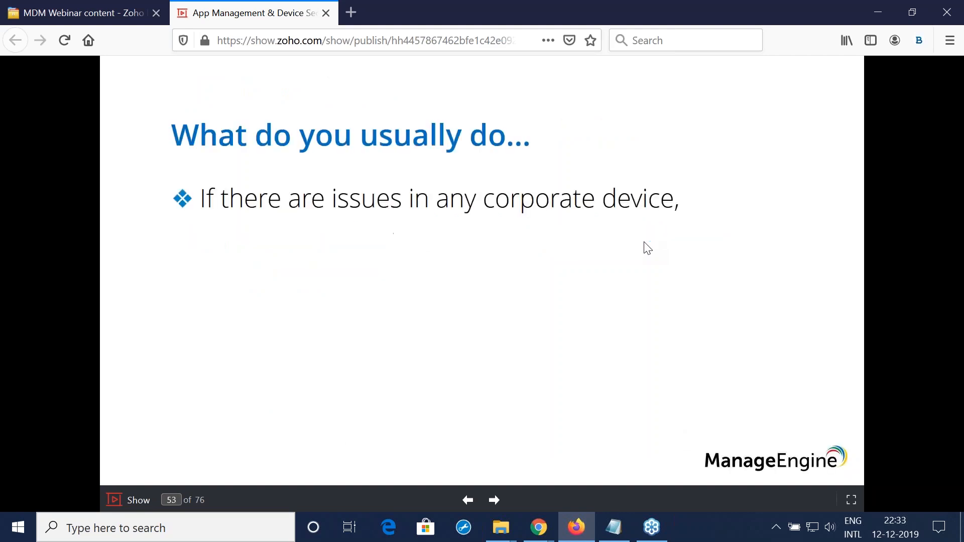
key(Right)
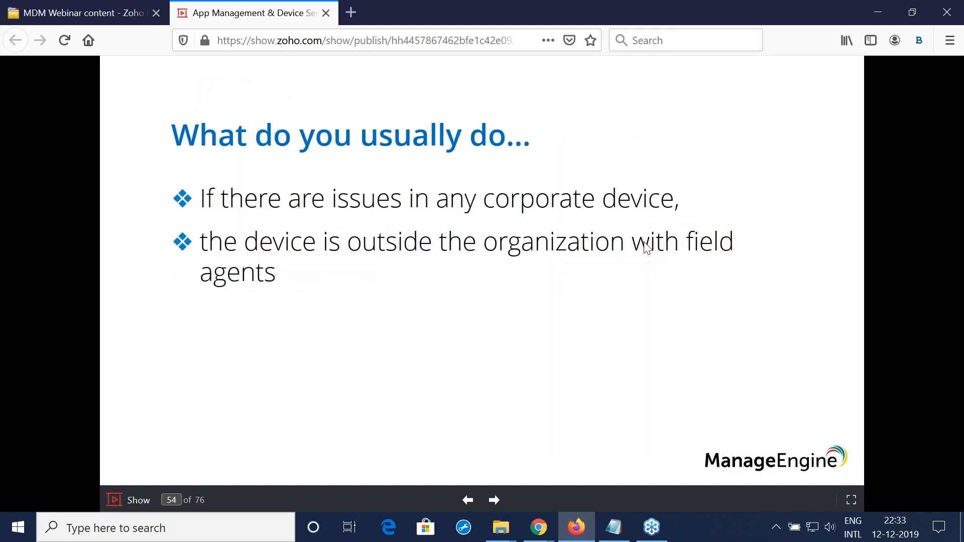
key(Right)
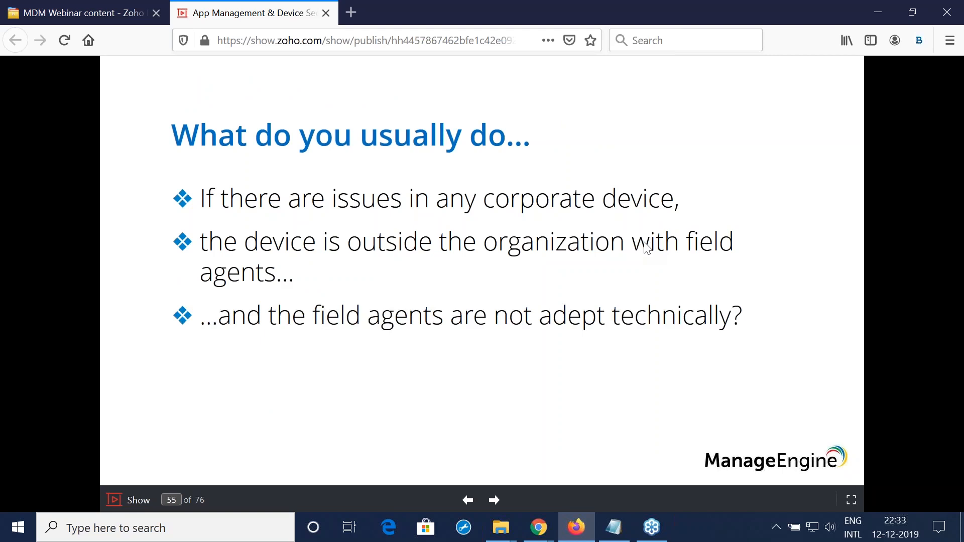
key(Right)
key(Left)
Step: Return to the MDM console in Chrome, cancel the profile's definition, and open the Remote Control device list
key(alt+Tab)
scroll(627, 246, down, 5)
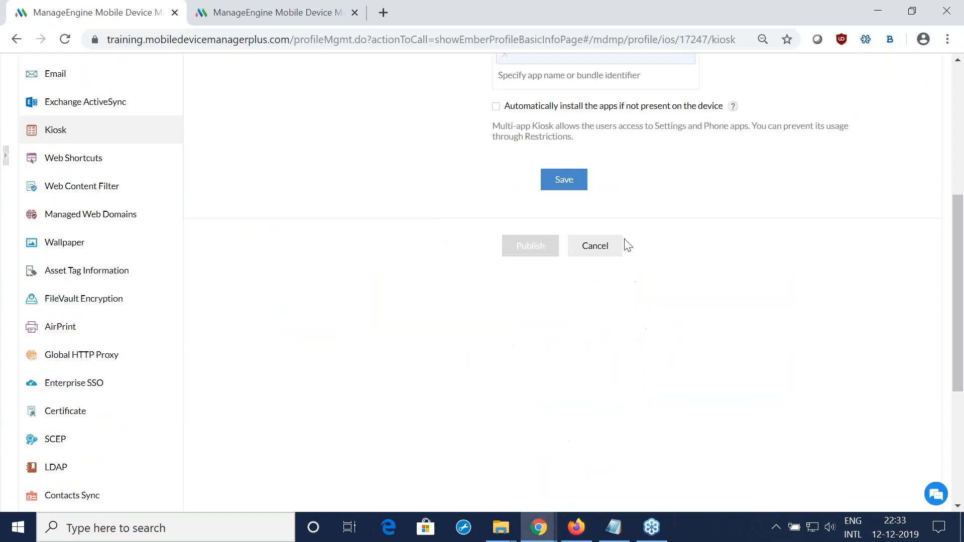
click(595, 246)
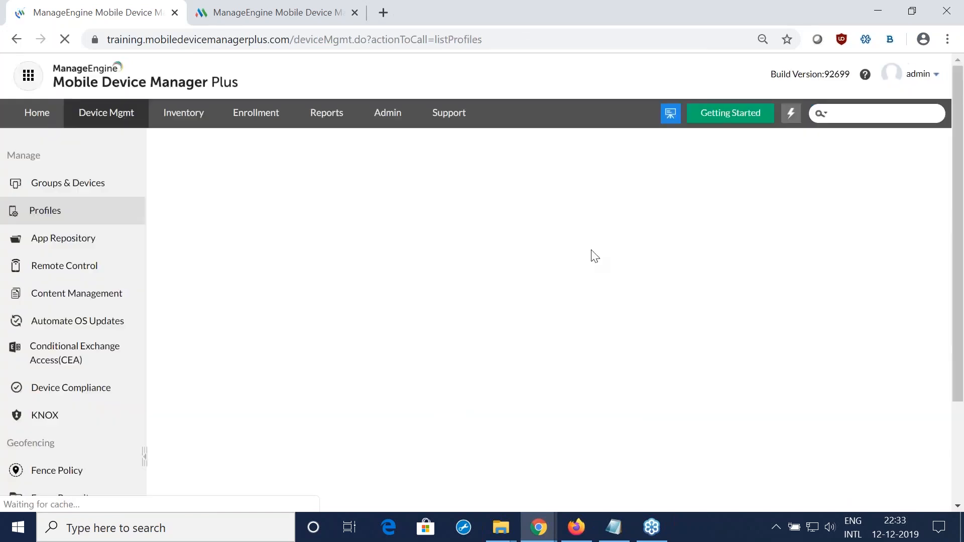
click(65, 265)
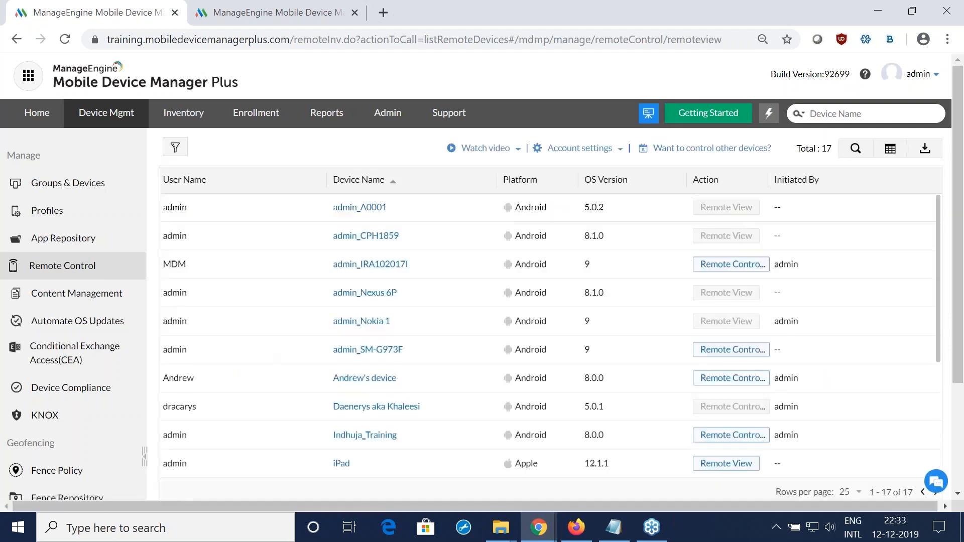
Step: Start a remote control session on the Android training device listed directly above the iPad, and dismiss the viewing notice
scroll(451, 262, down, 2)
scroll(472, 445, up, 2)
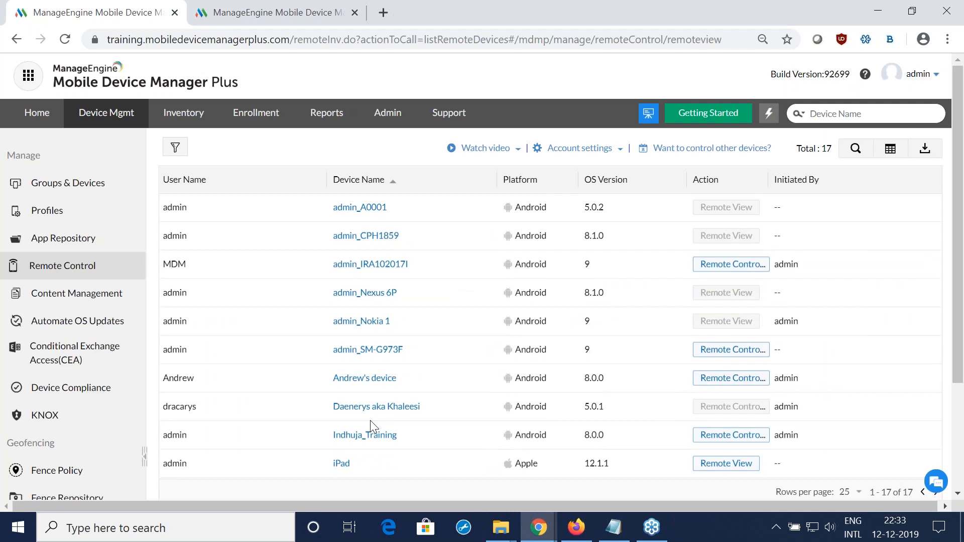
click(709, 436)
click(440, 315)
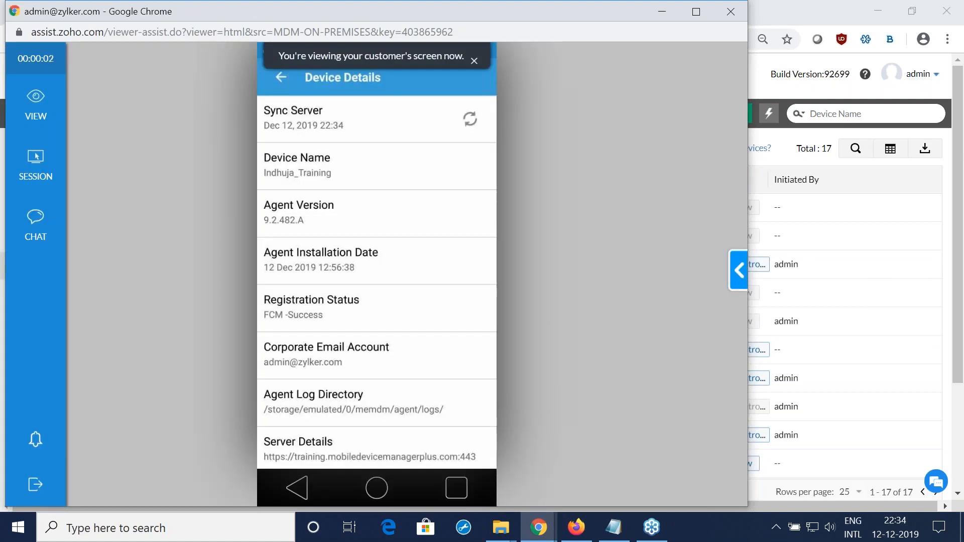
click(473, 61)
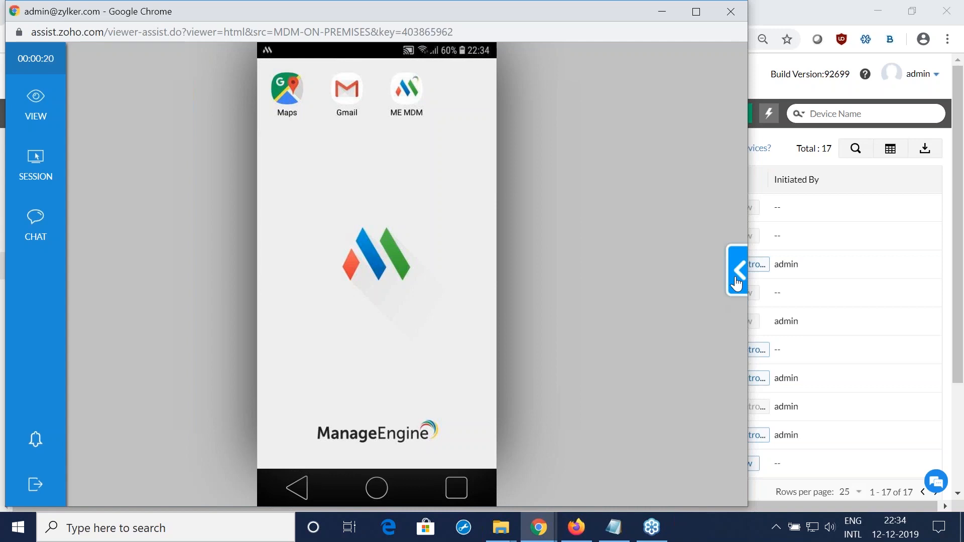
Step: Open the remote session's chat and send the command /exit-kiosk to the device
click(23, 221)
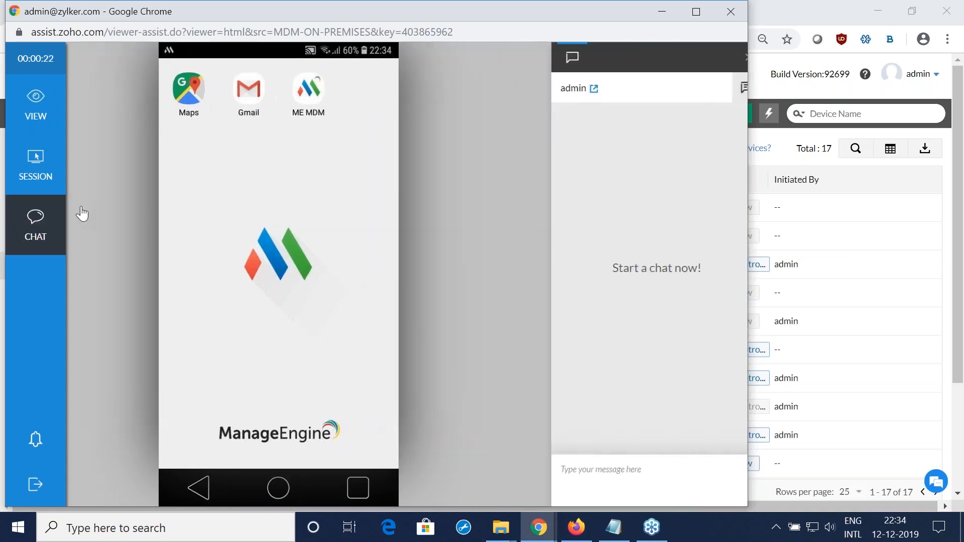
click(598, 486)
text(/exit-kiosk)
key(Return)
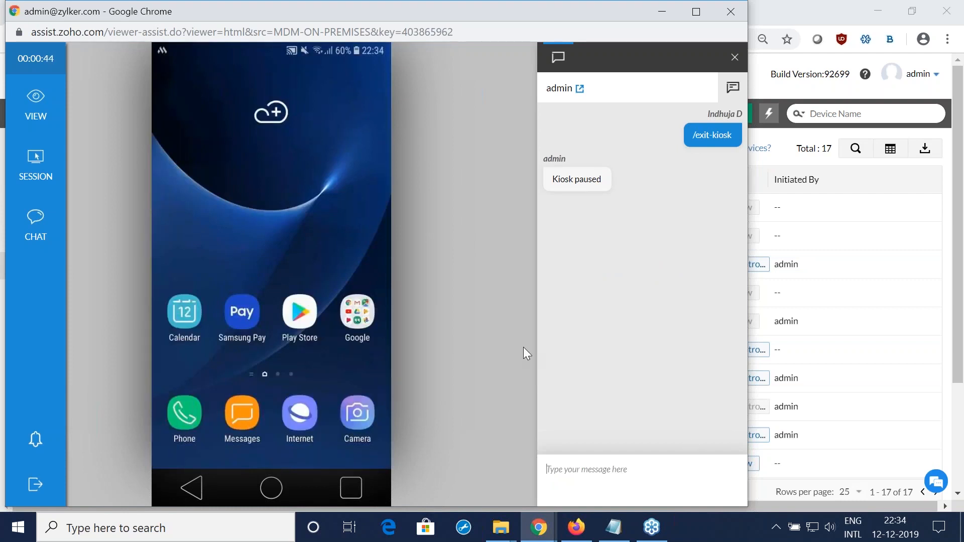
Step: Send the command /enter-kiosk to the device through the remote session's chat
text(/enter-kiosk)
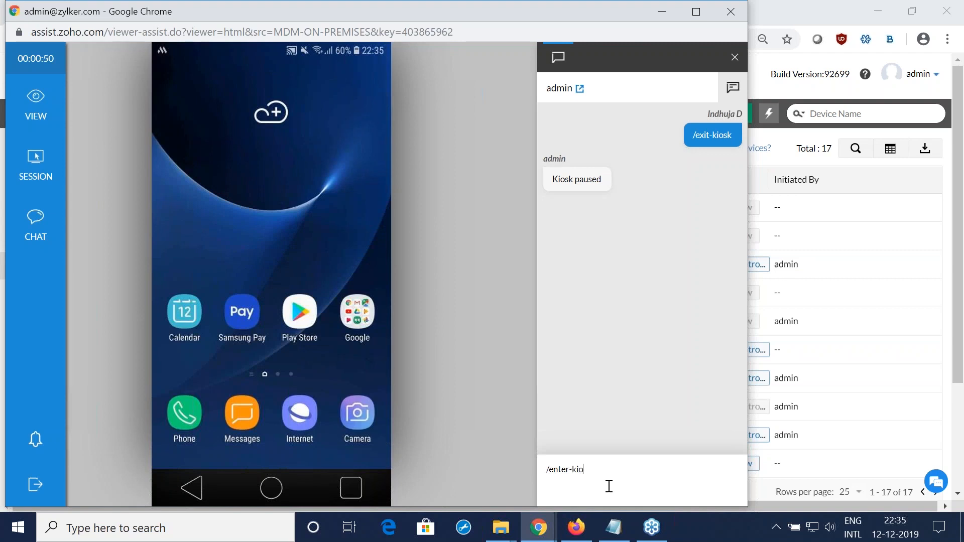
key(Return)
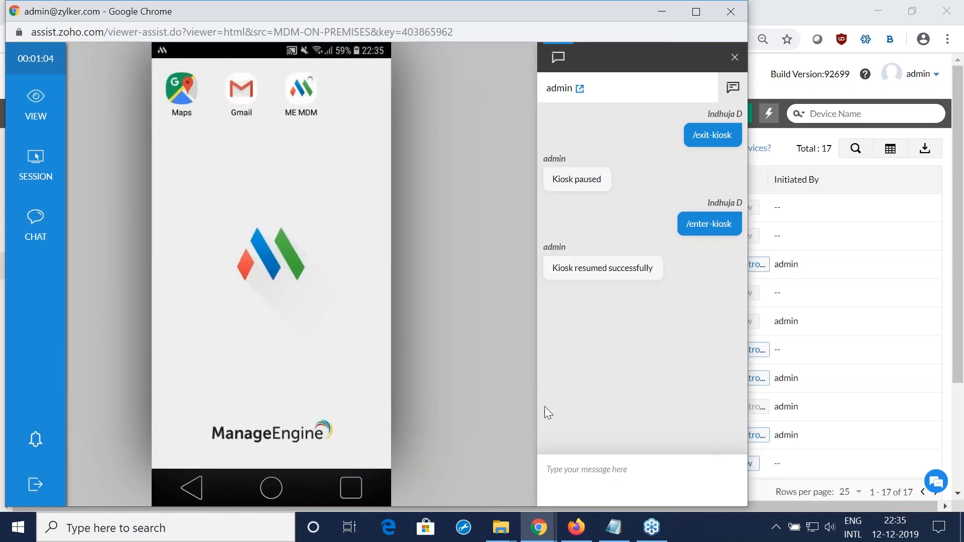
Step: Request to end the remote session, cancel the end confirmation, and minimize the session window
click(35, 484)
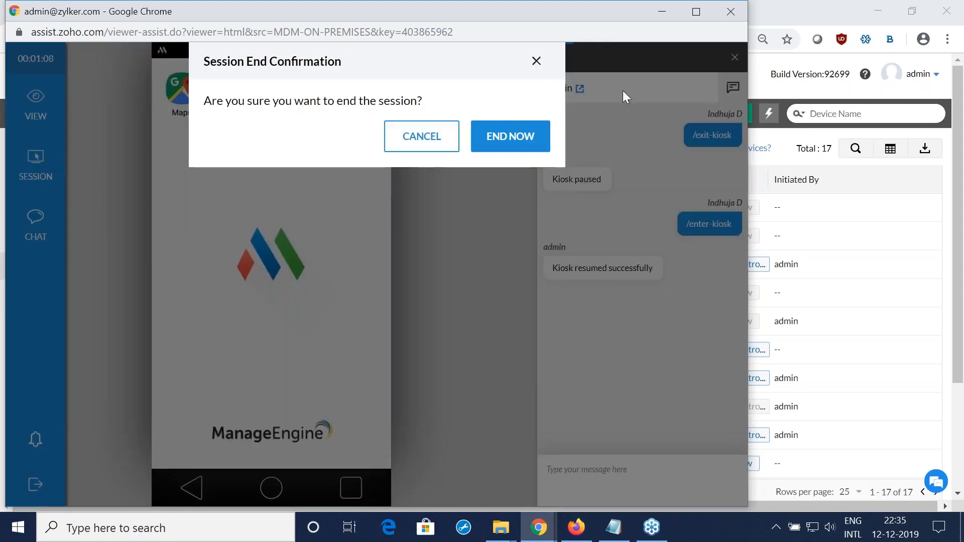
click(418, 142)
click(662, 12)
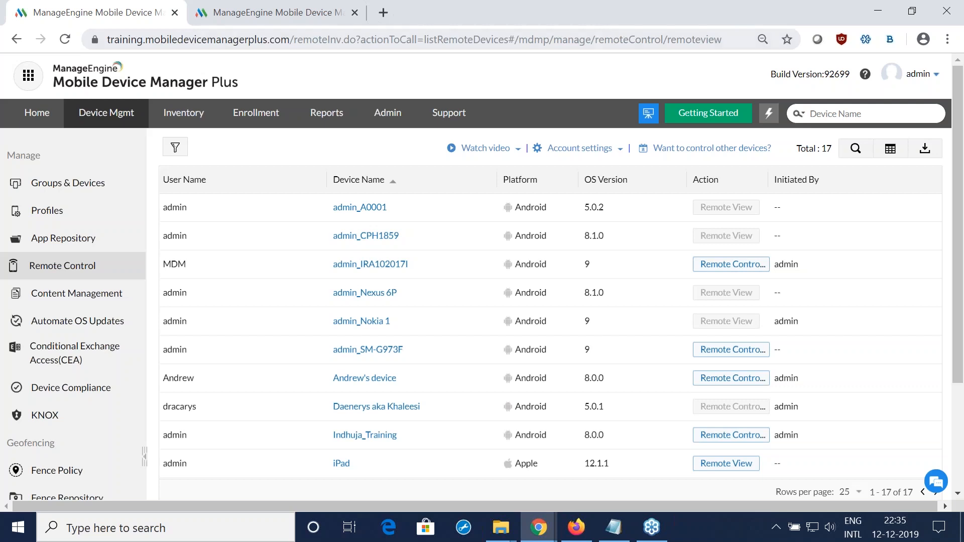
key(alt+Tab)
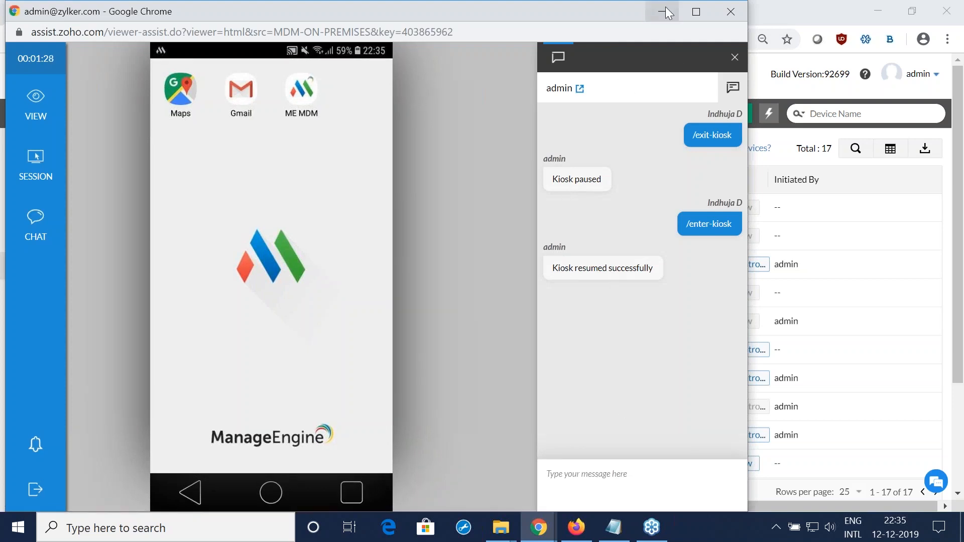
click(665, 7)
Step: Switch to the presentation in Firefox and advance to the slide on restricting devices from leaving a certain area
click(575, 527)
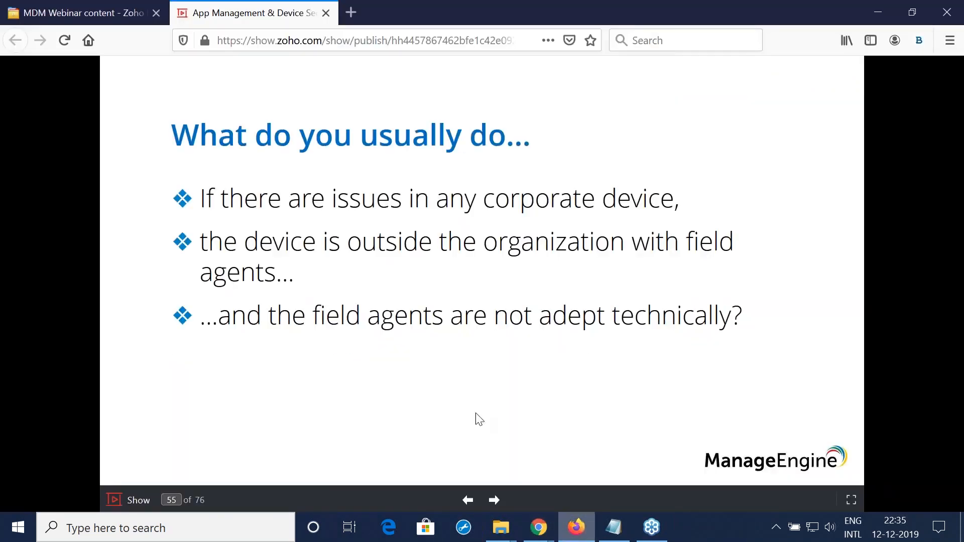
click(490, 365)
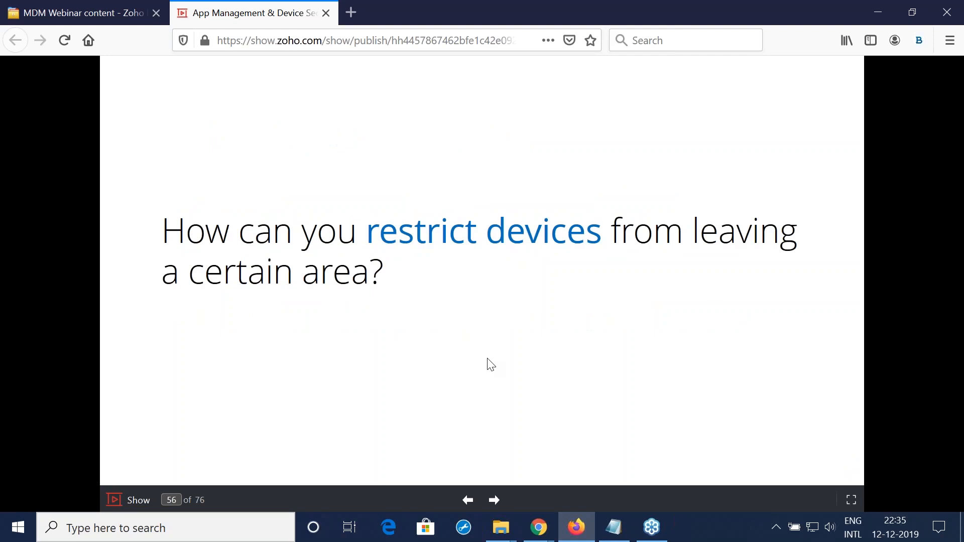
Step: Return to the MDM console in Chrome and open the geofencing Fence Policy page
key(alt+Tab)
click(91, 472)
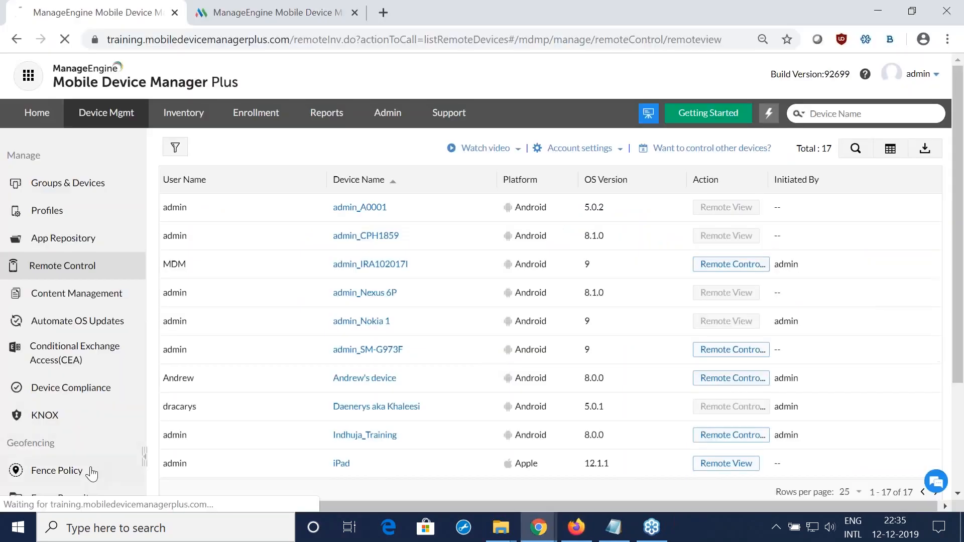
Step: Start a new fence in the Fence Repository and name it Training1
scroll(296, 277, down, 1)
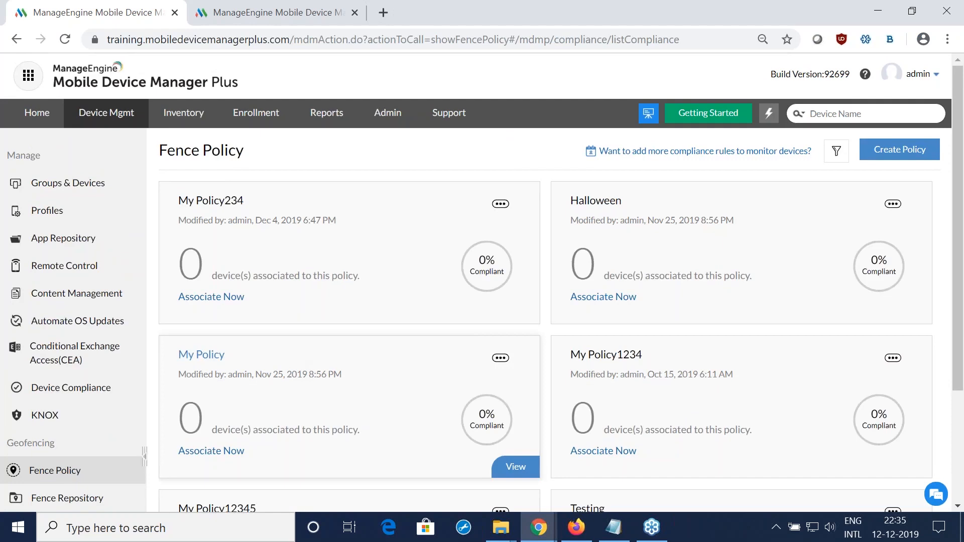
click(67, 498)
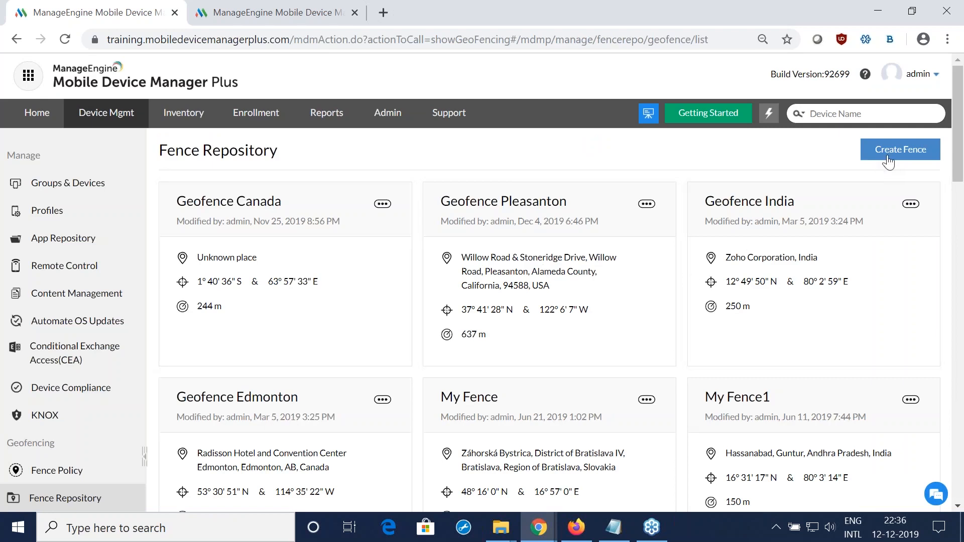
click(887, 150)
drag(245, 228, 185, 226)
text(Training)
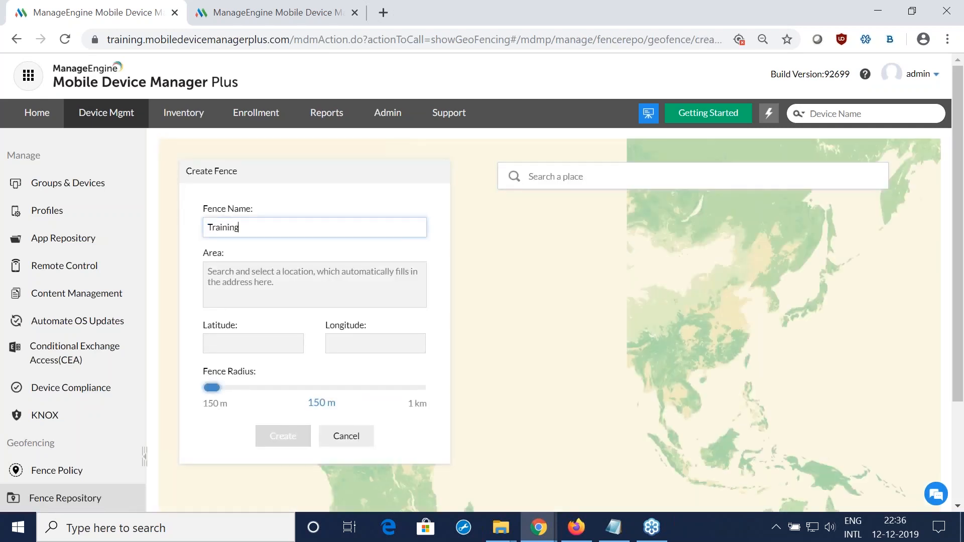
text(1)
Step: Locate the fence at Zoho Corporation, Pleasanton, CA, USA, with a radius of 1 km, and create it
click(563, 177)
text(zoho corpo)
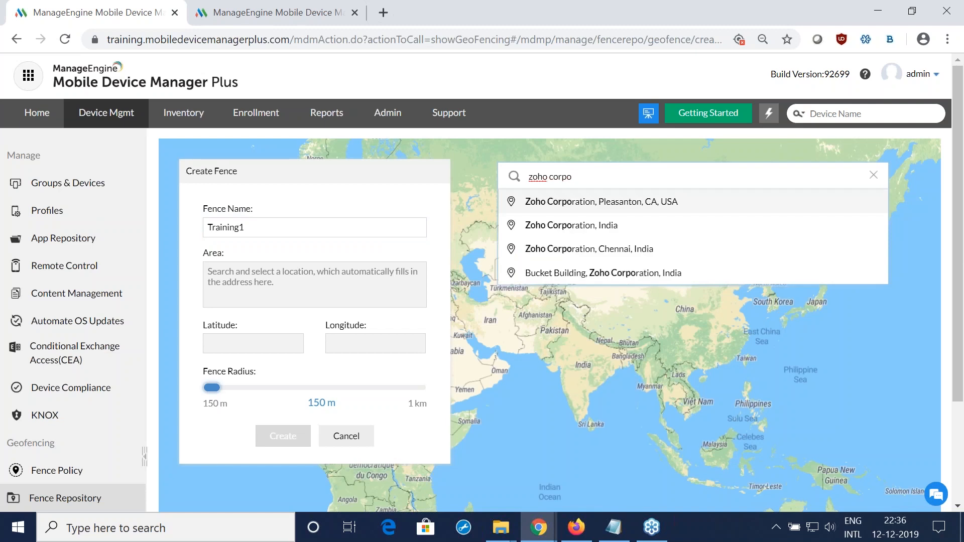
click(597, 203)
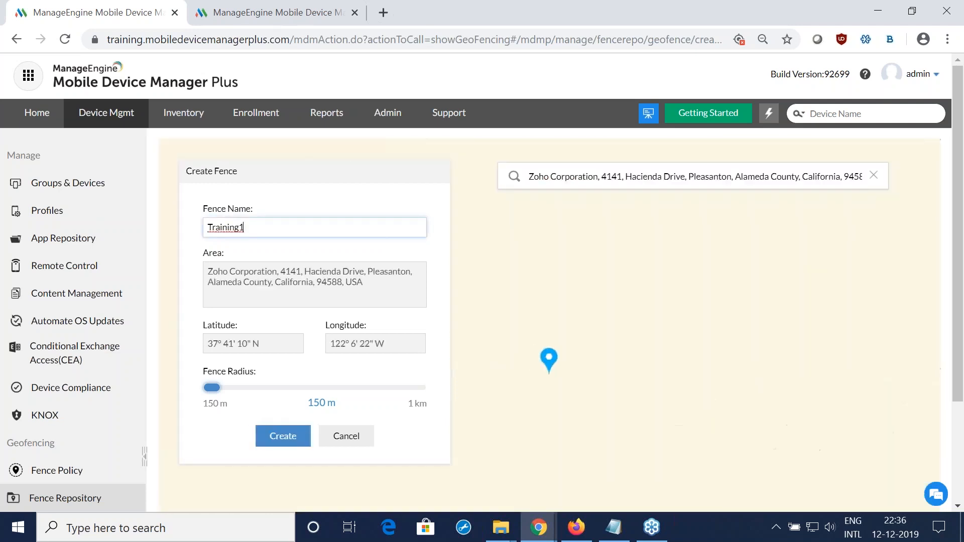
drag(212, 387, 424, 402)
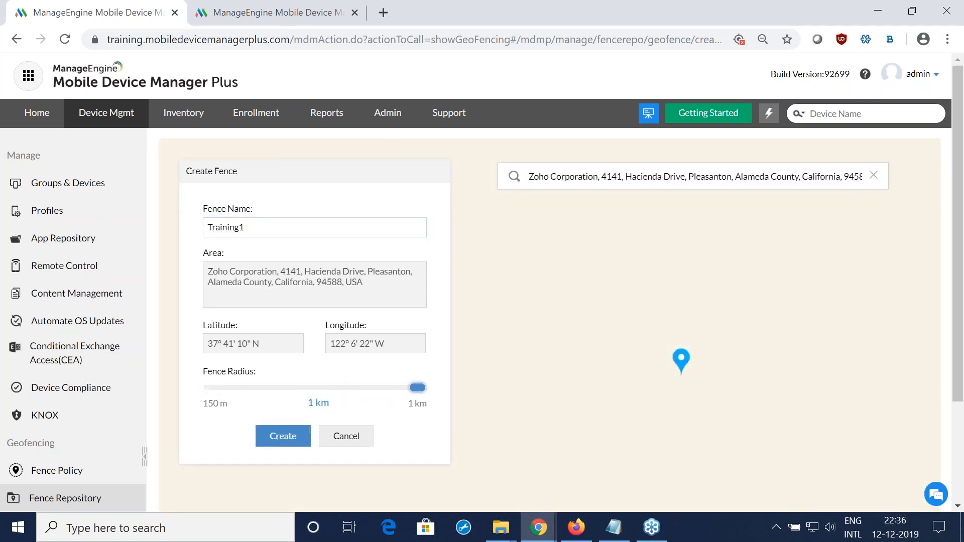
click(292, 442)
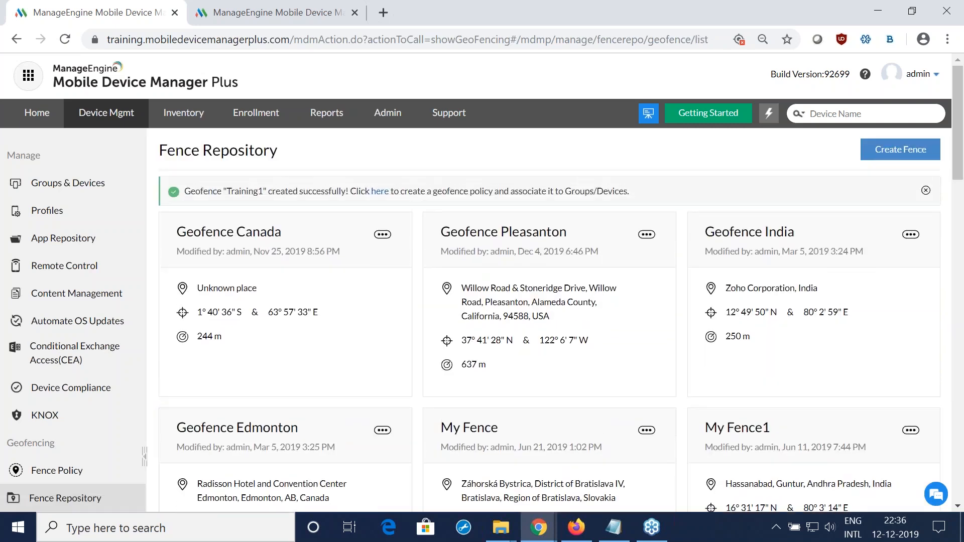
Step: Start a new fence policy whose compliance rule covers devices not within the Training1 fence
click(62, 477)
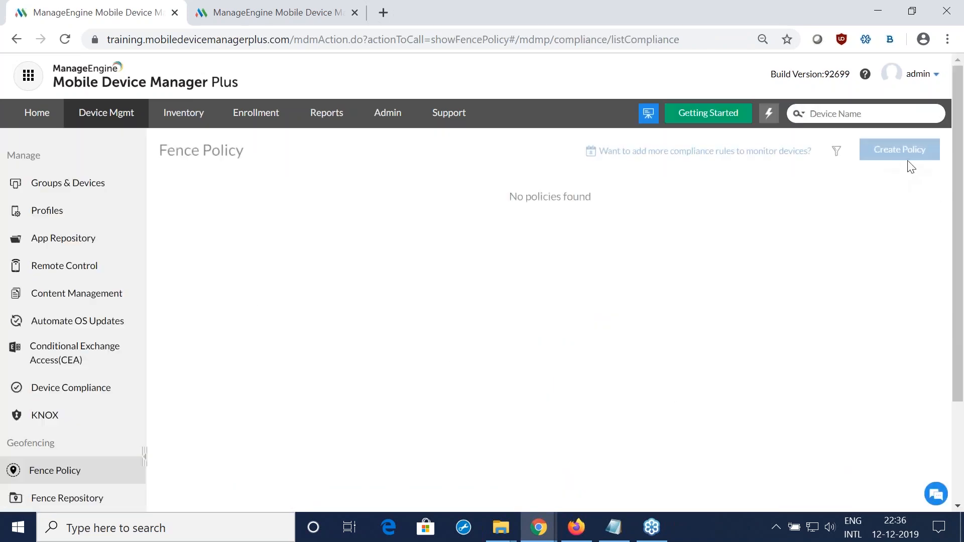
click(896, 149)
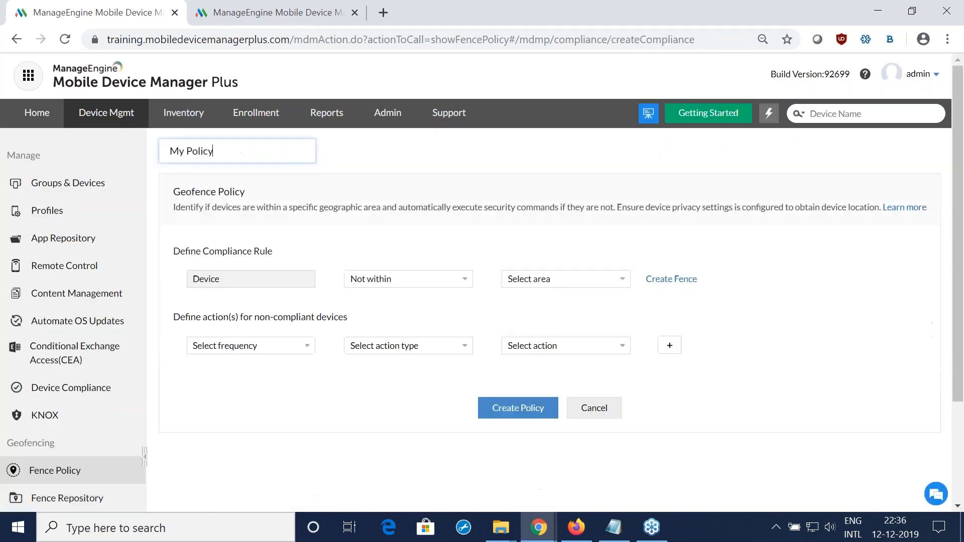
click(426, 282)
click(408, 305)
click(539, 279)
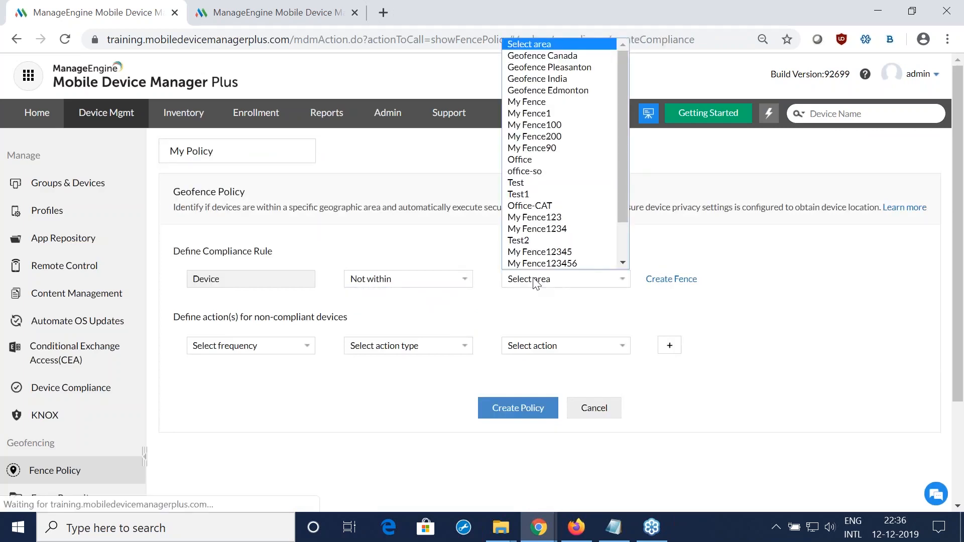
scroll(555, 177, down, 2)
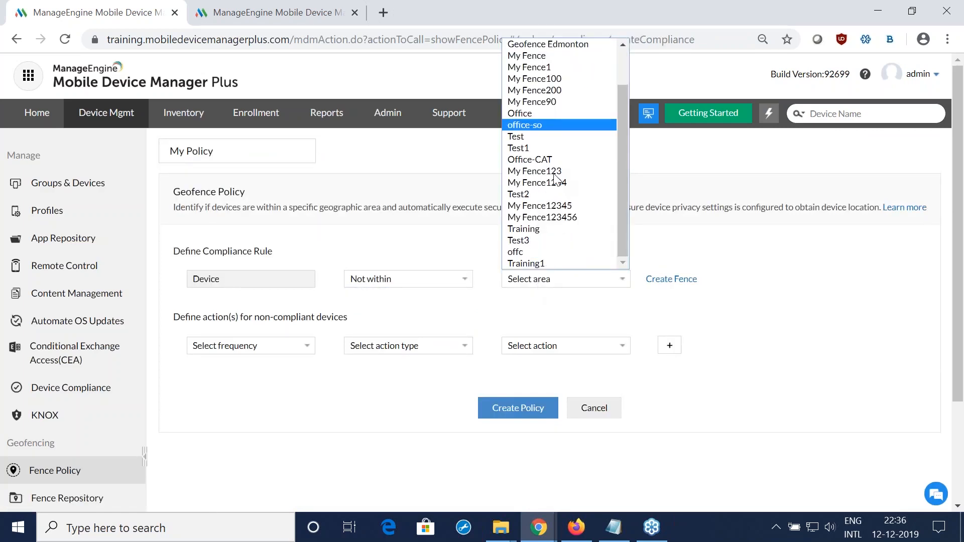
click(549, 263)
Step: Set the non-compliance frequency to Immediately and the action type to Notify, and check the notification actions offered
click(279, 345)
click(272, 372)
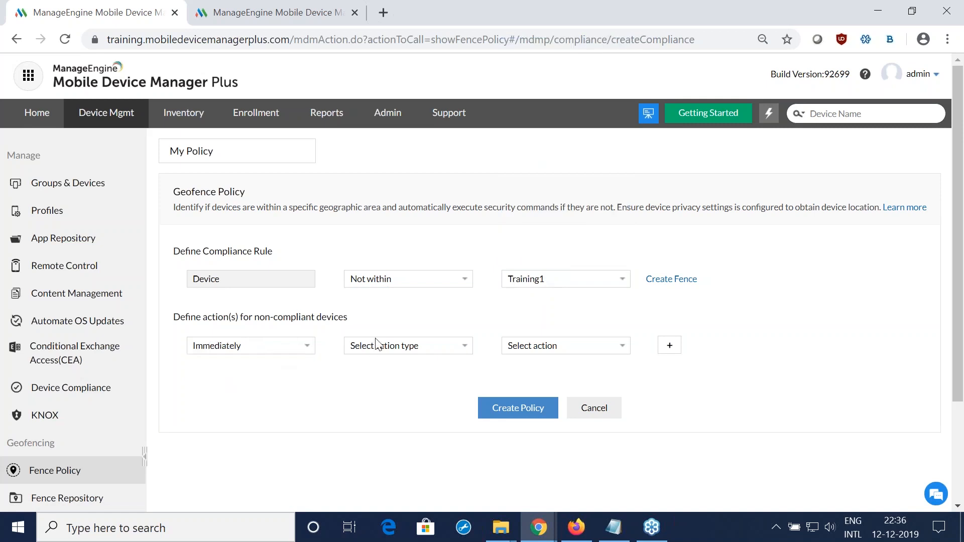
click(377, 345)
click(444, 372)
click(517, 350)
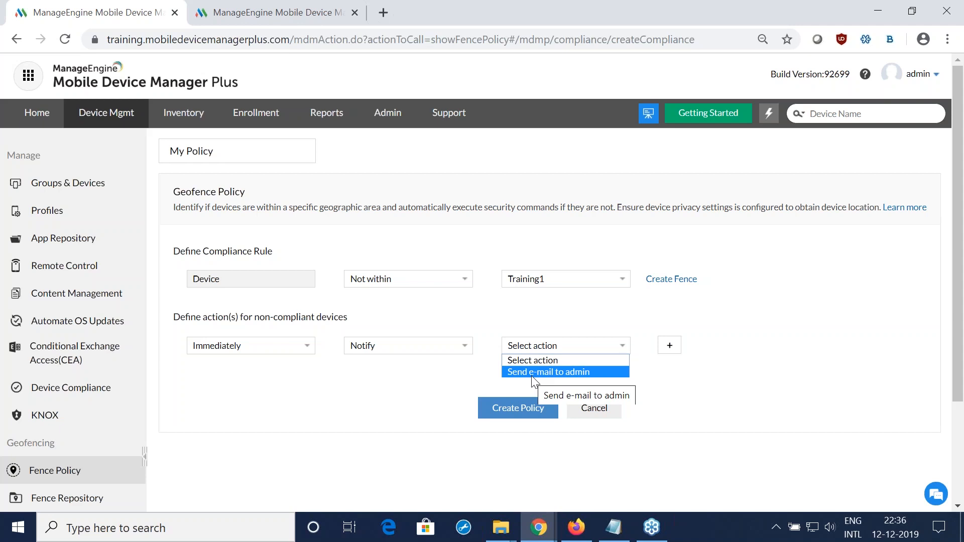
click(387, 347)
Step: Change the non-compliance response to the Lost Mode action and dismiss the lost mode message without filling it in
click(387, 347)
click(380, 378)
click(545, 346)
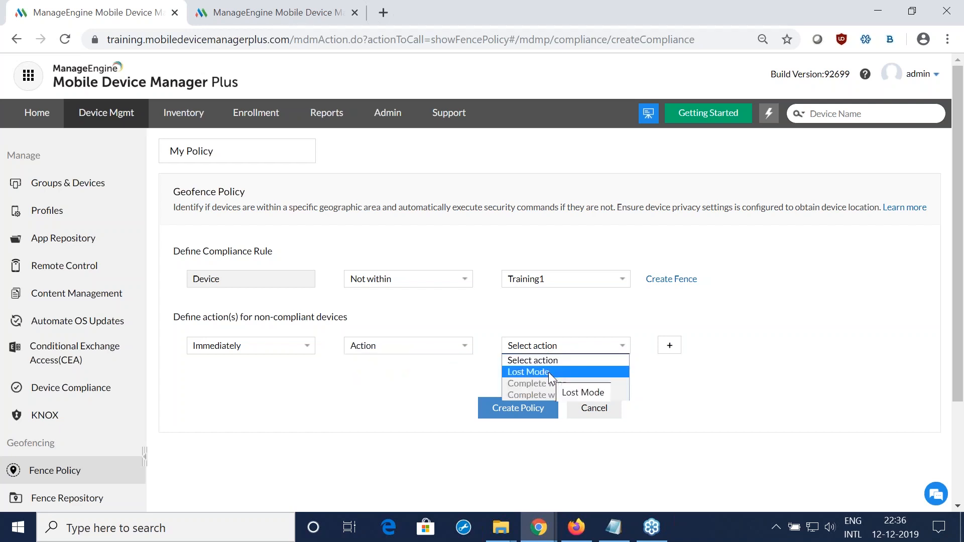
click(548, 371)
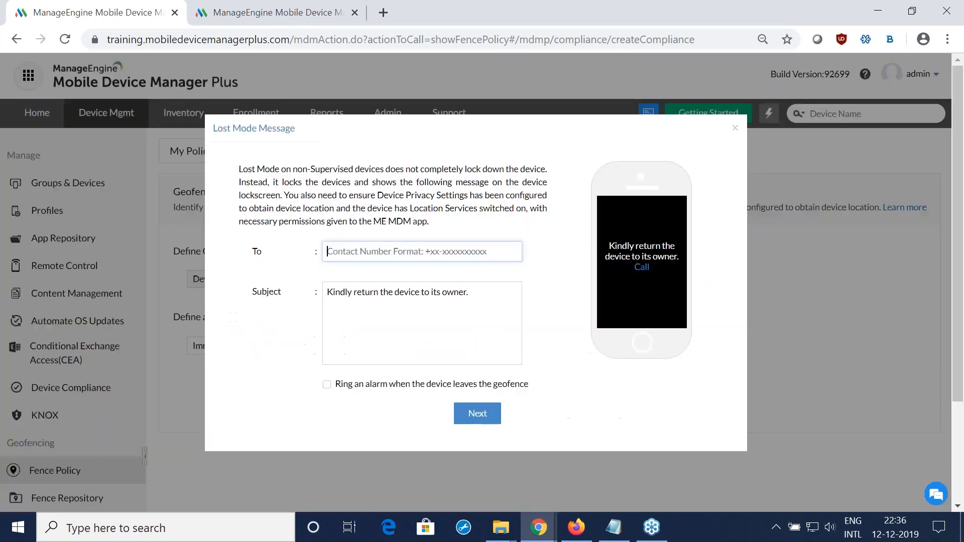
click(731, 133)
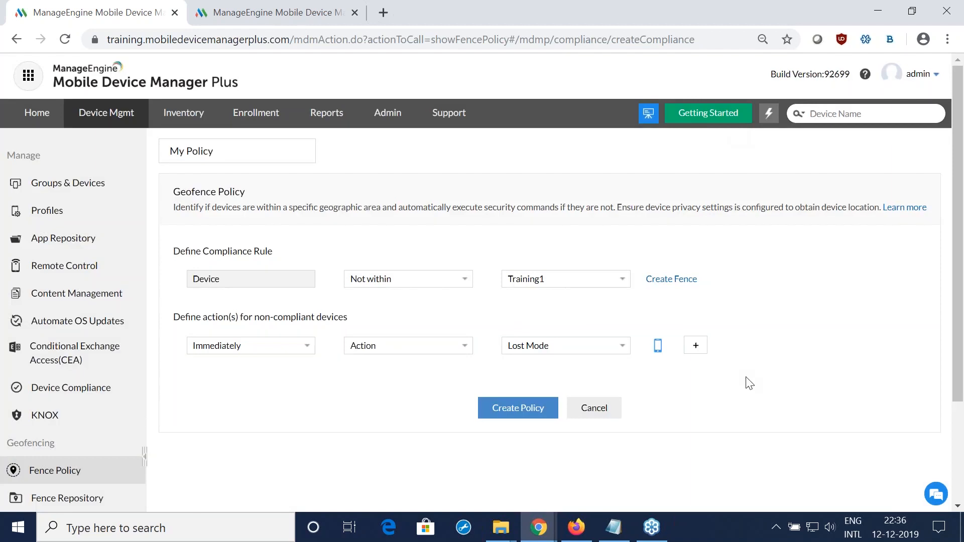
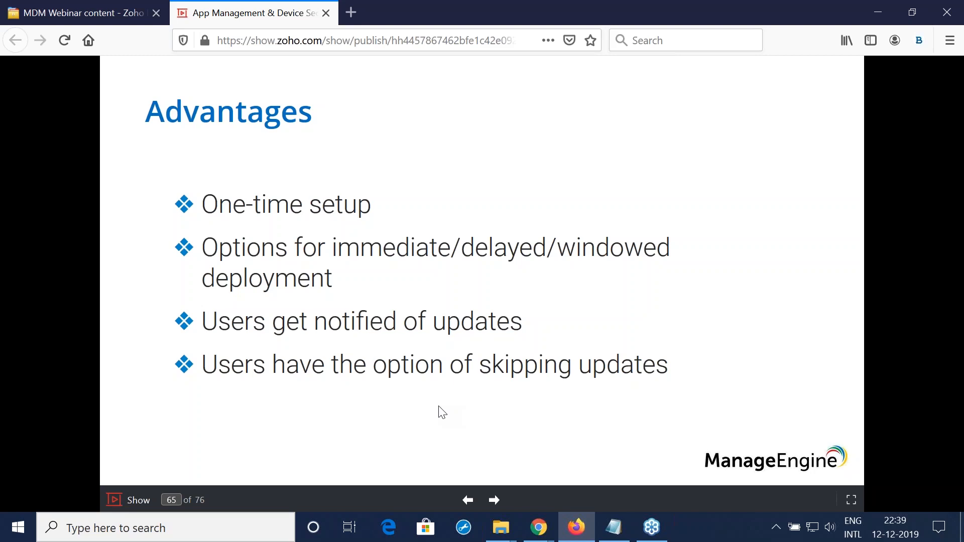
Step: Switch to Mobile Device Manager Plus, start a new Android OS update policy, and review its immediate and delayed deployment options
key(alt+Tab)
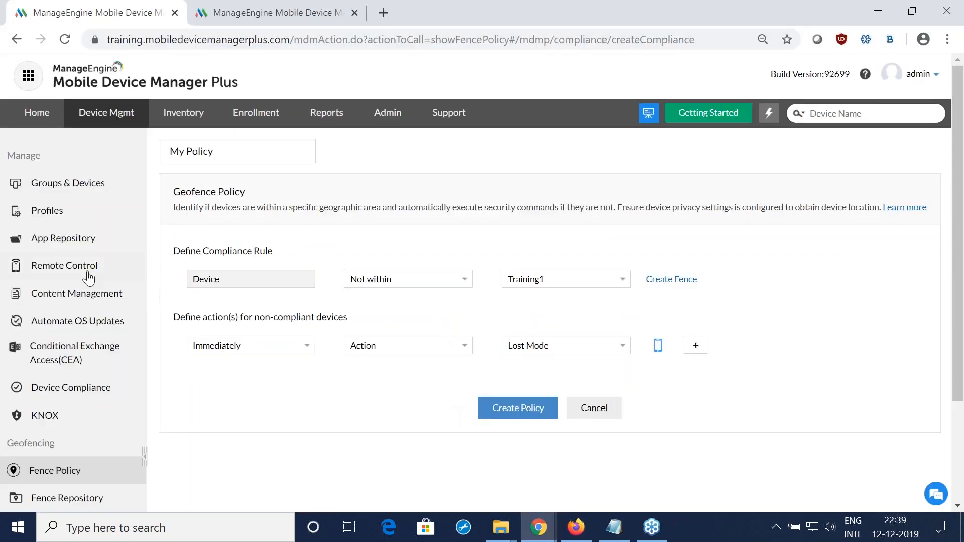
click(90, 320)
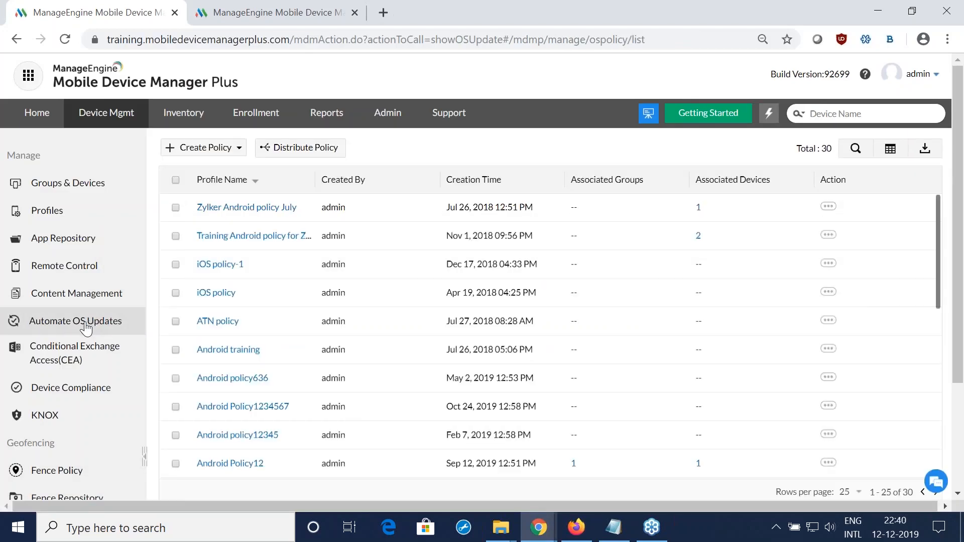
click(215, 147)
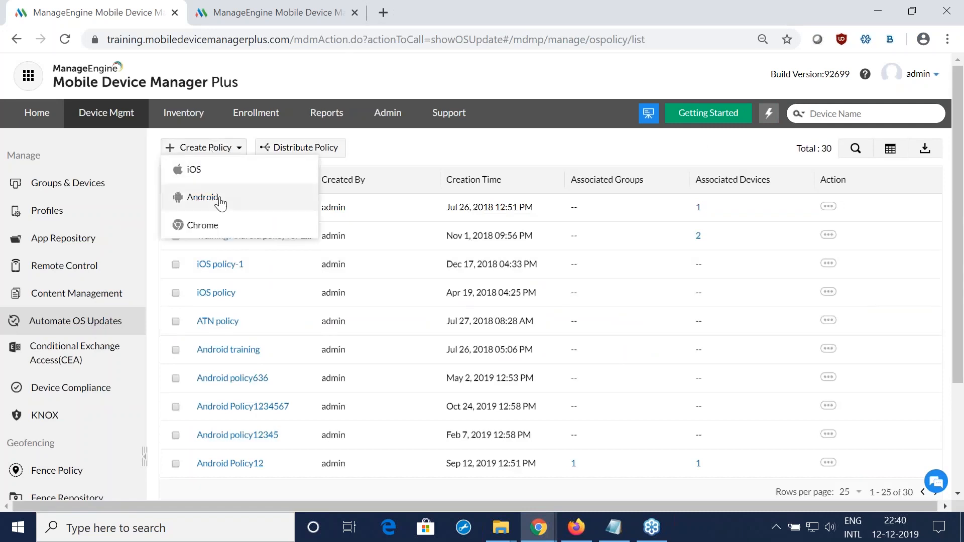
click(220, 204)
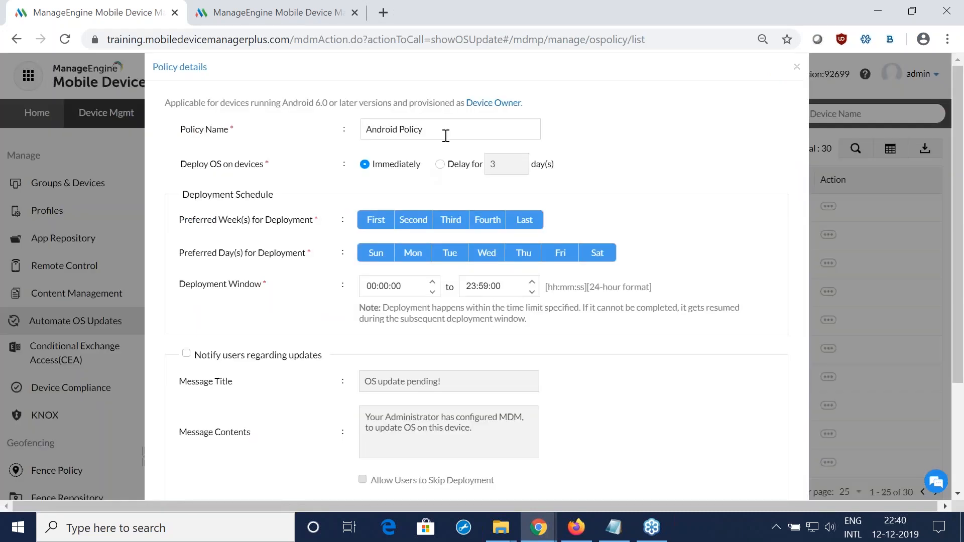
drag(211, 163, 587, 174)
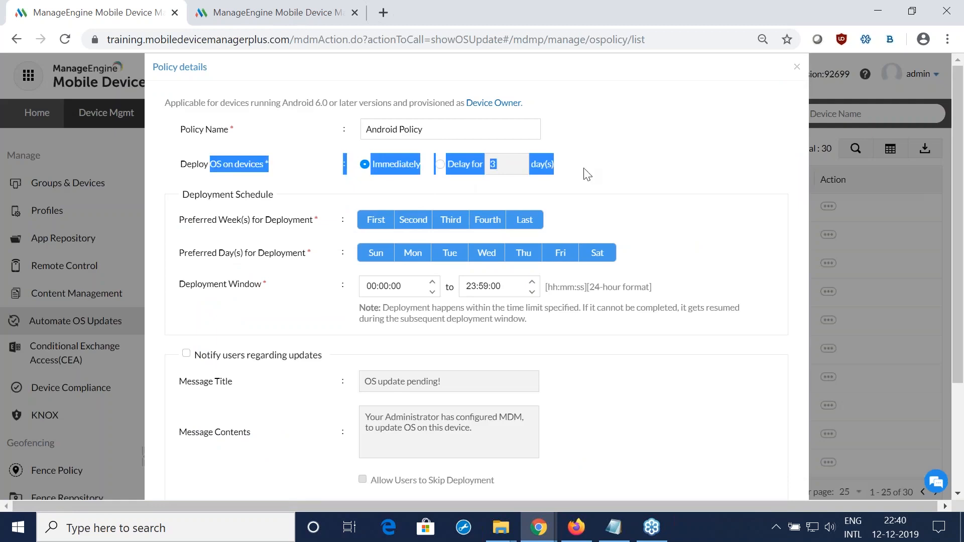
click(587, 174)
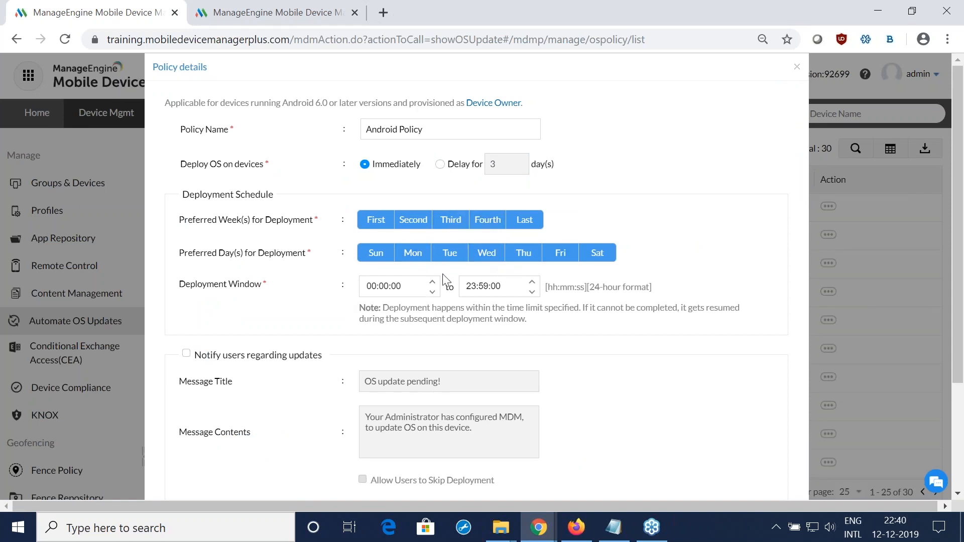
Step: Enable user notifications and allow skipping deployment, check the forced deployment delay, and close the OS update policy without saving
scroll(505, 295, down, 2)
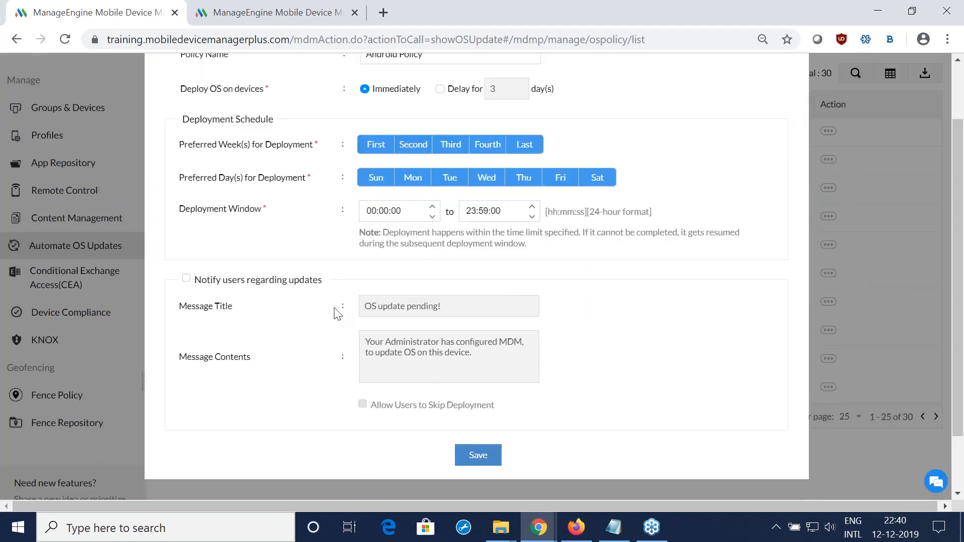
click(186, 280)
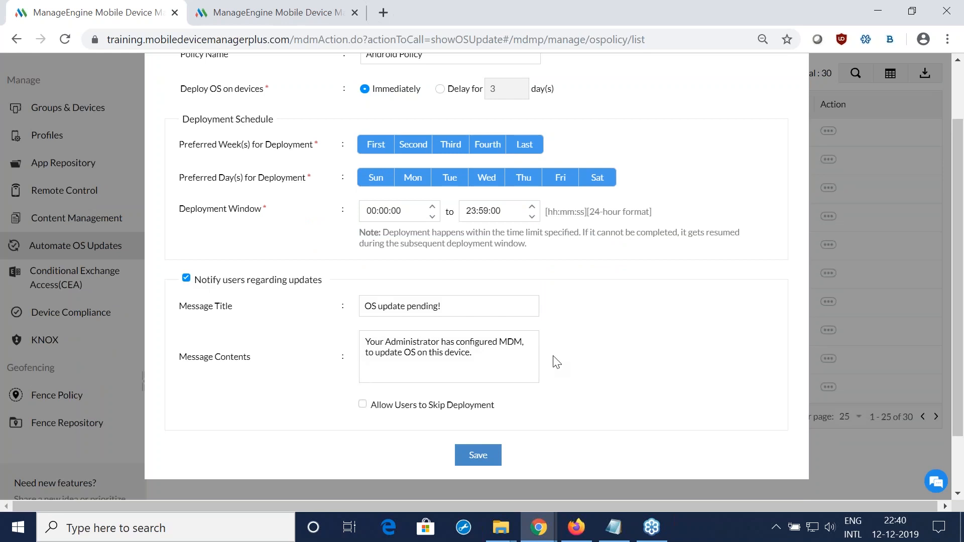
click(363, 404)
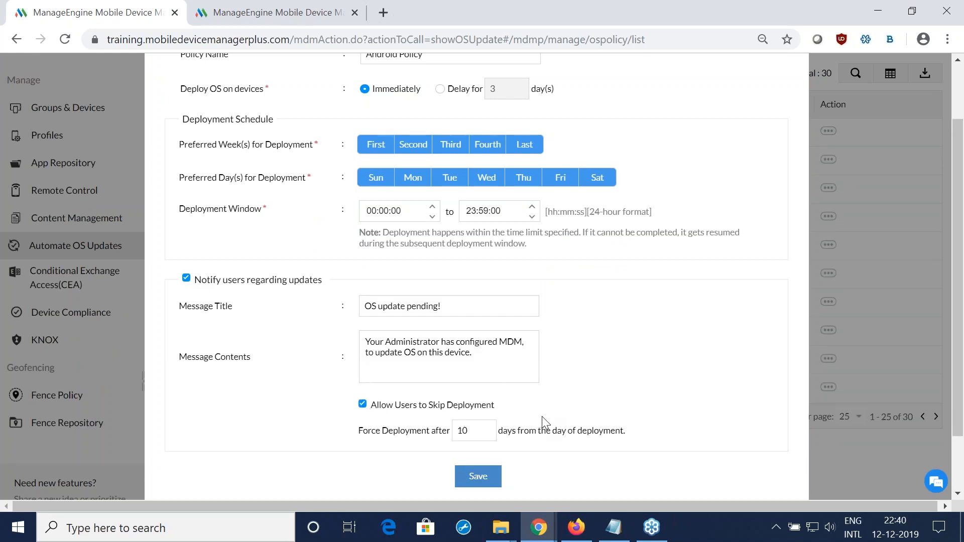
scroll(544, 421, down, 2)
double_click(465, 359)
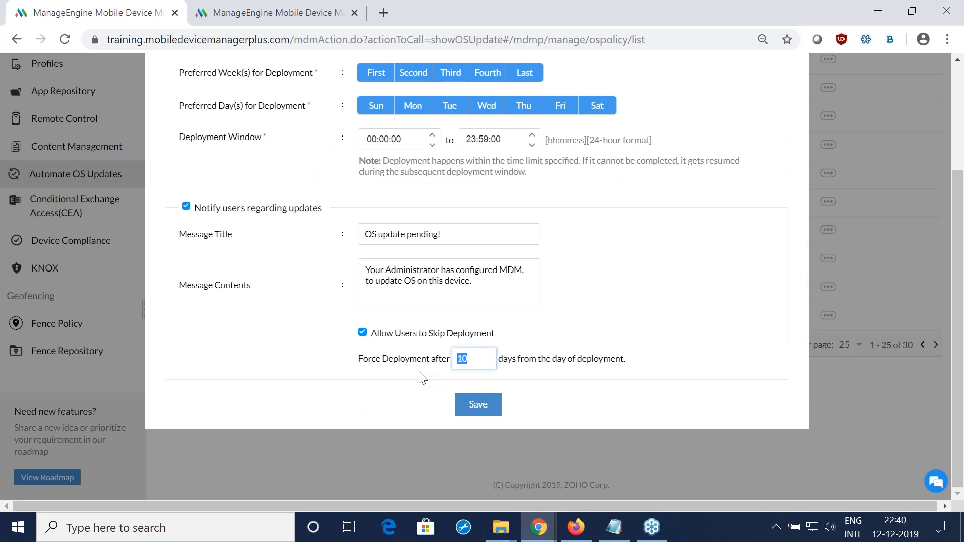
click(633, 343)
scroll(634, 343, up, 3)
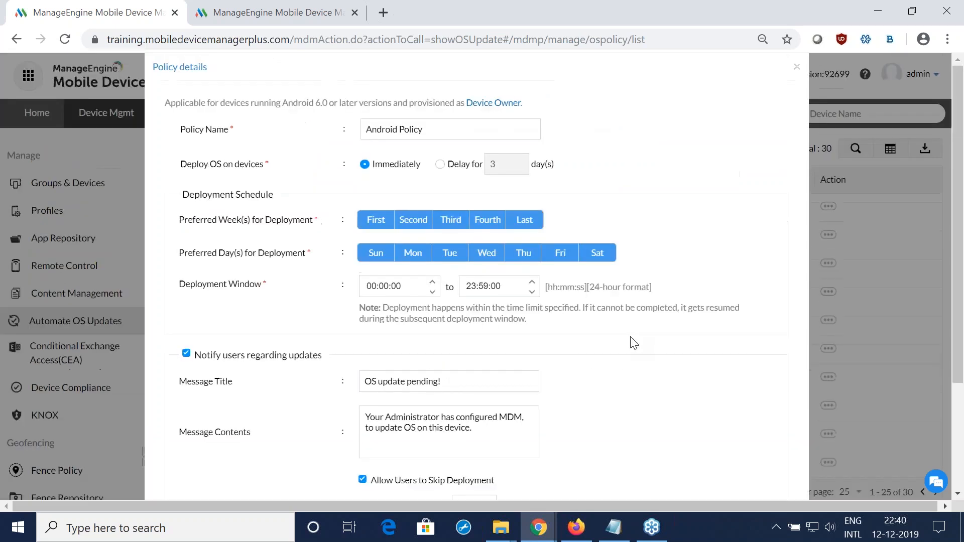
click(797, 67)
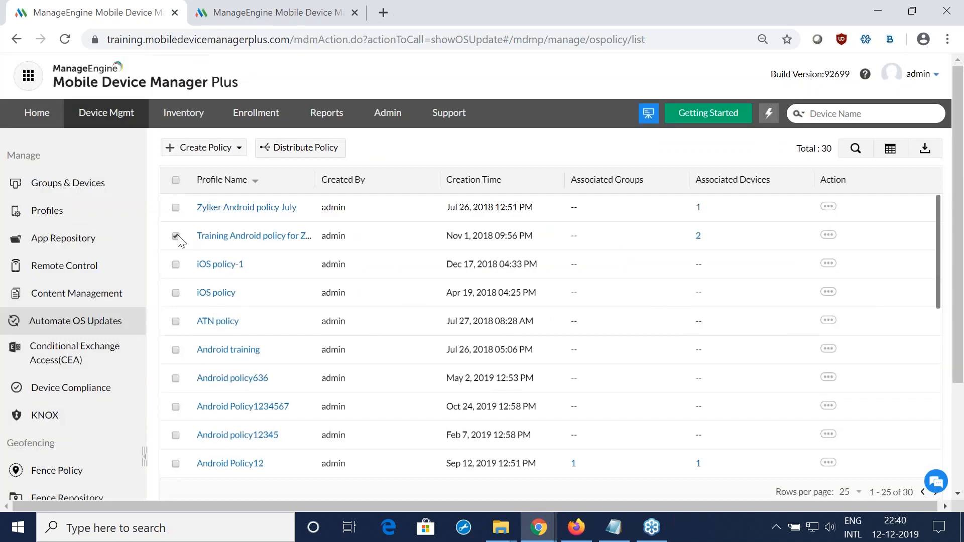
Step: Check the groups and devices to which the Training Android policy can be distributed, and dismiss the dialog without associating any
click(312, 148)
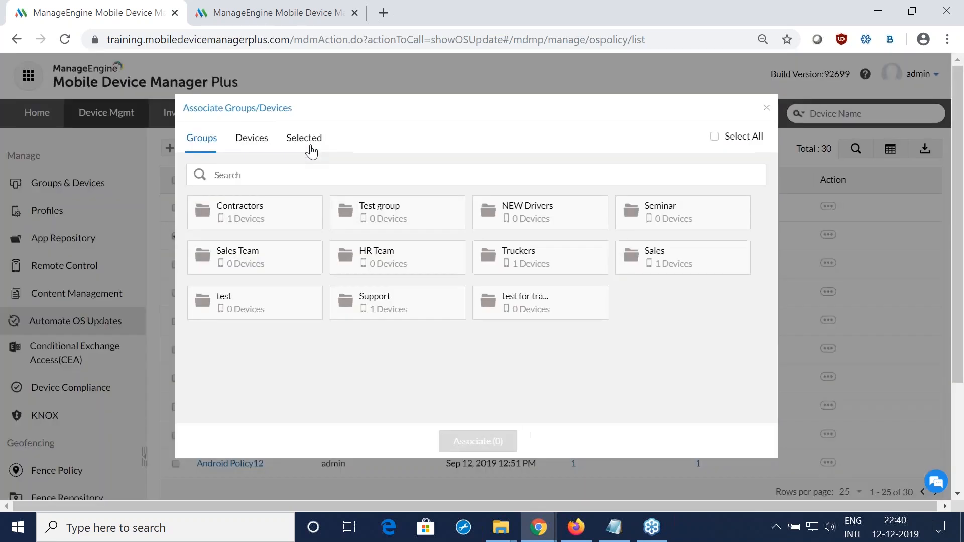
click(254, 144)
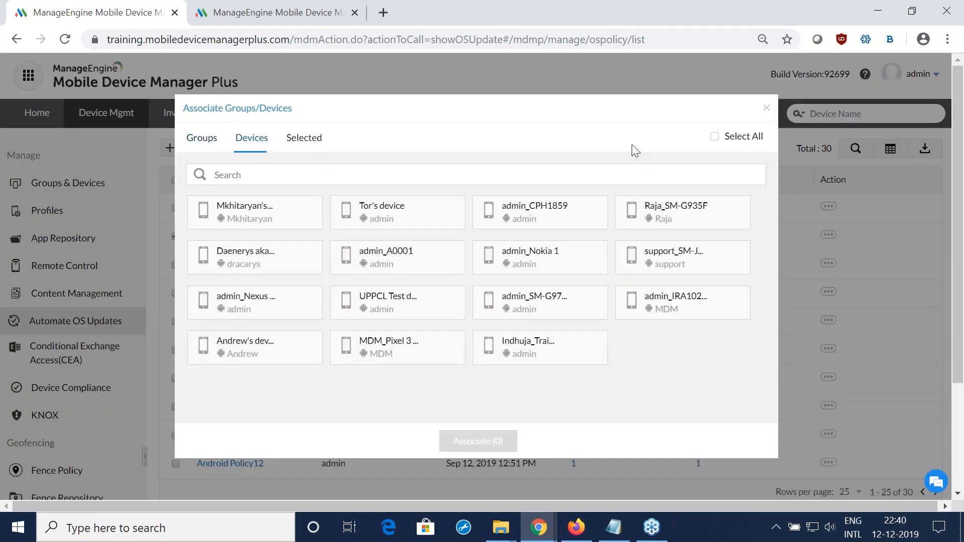
click(766, 109)
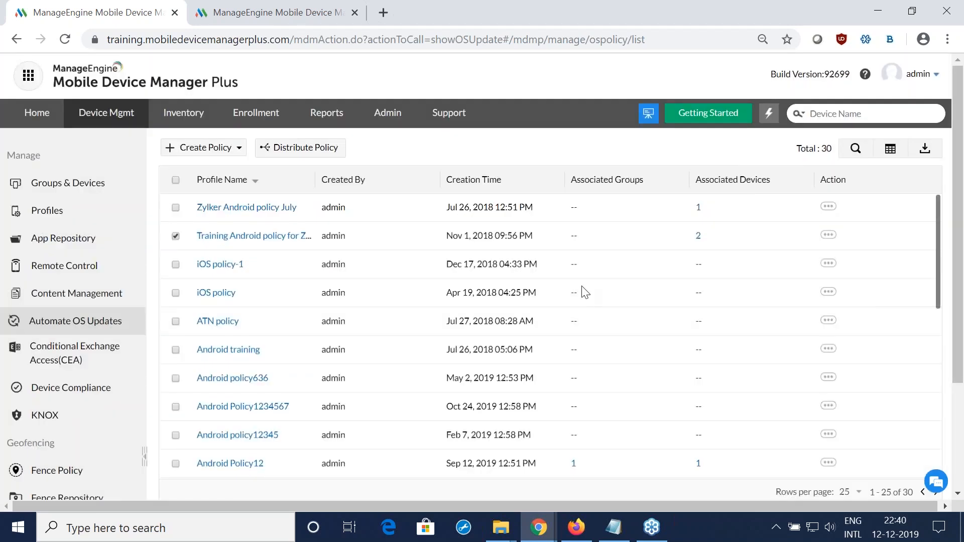
Step: Switch to the webinar presentation, advance to the slide on securing lost or stolen devices, and return to Mobile Device Manager Plus
key(alt+Tab)
key(Right)
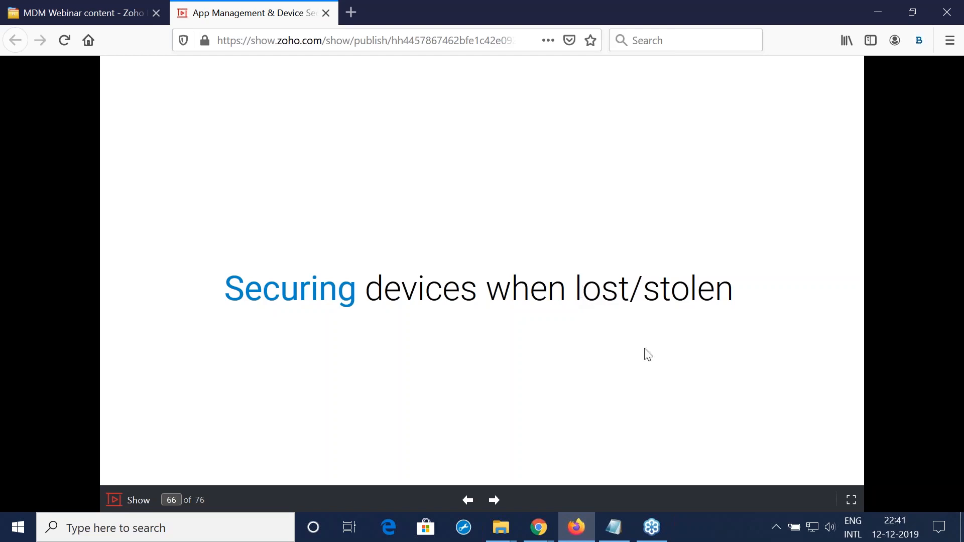
key(alt+Tab)
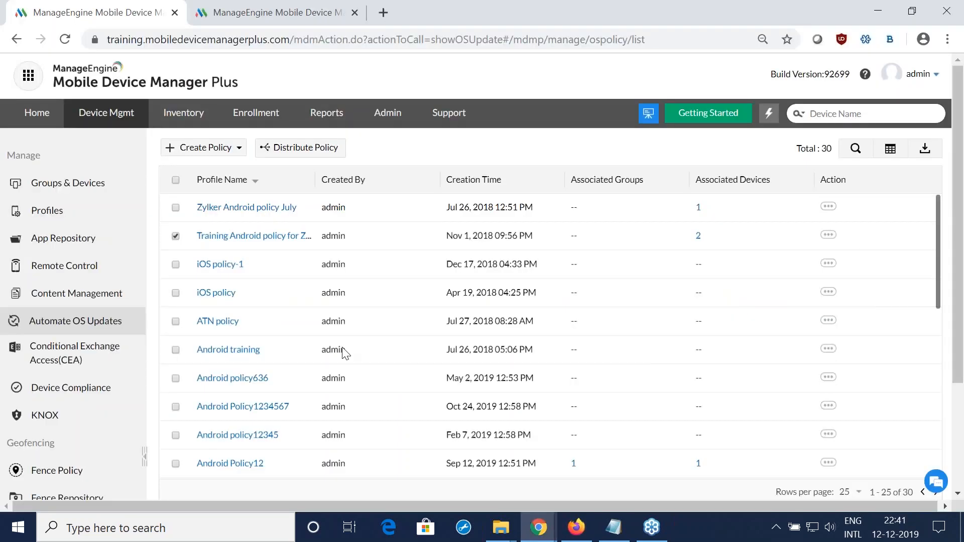
Step: Open the iPad's details from the device inventory and look through the remote actions available for it
click(183, 120)
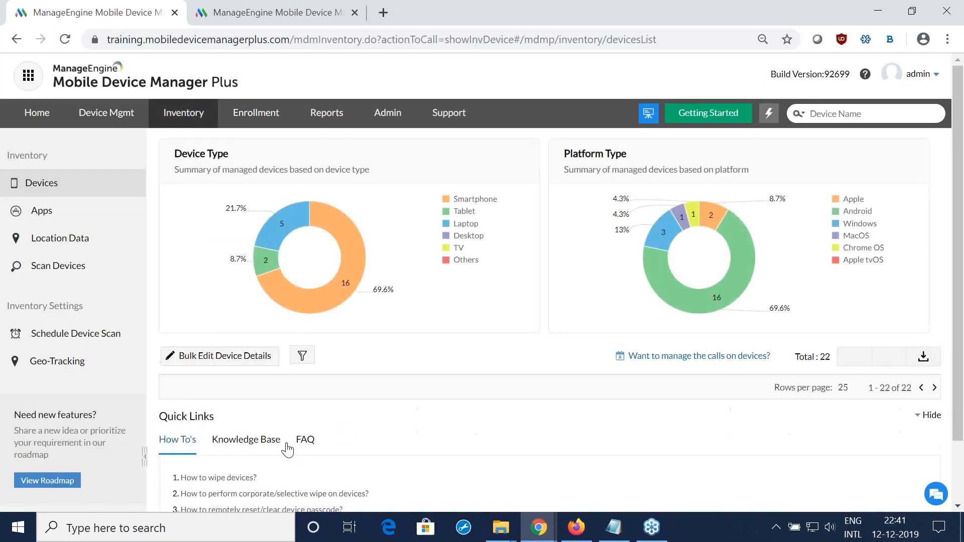
click(298, 415)
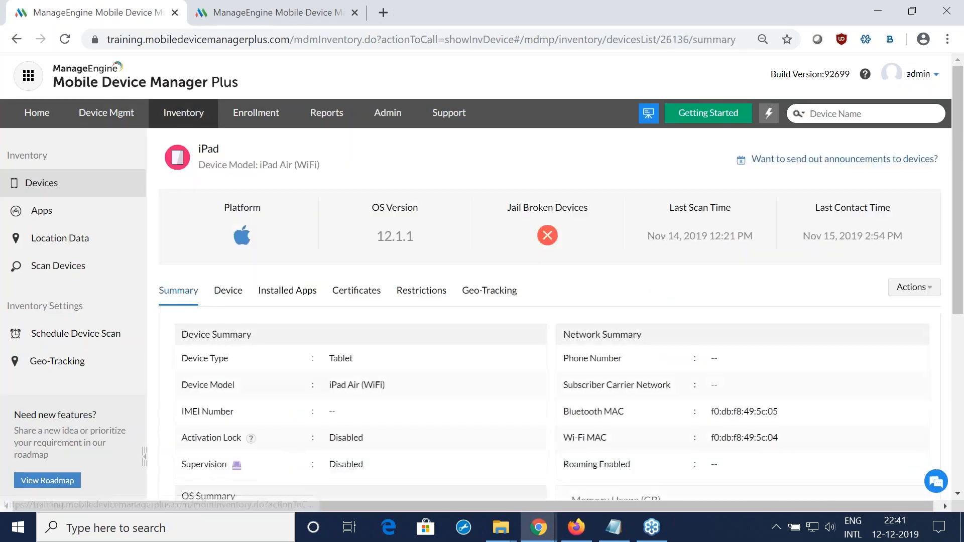
click(901, 287)
scroll(903, 301, down, 1)
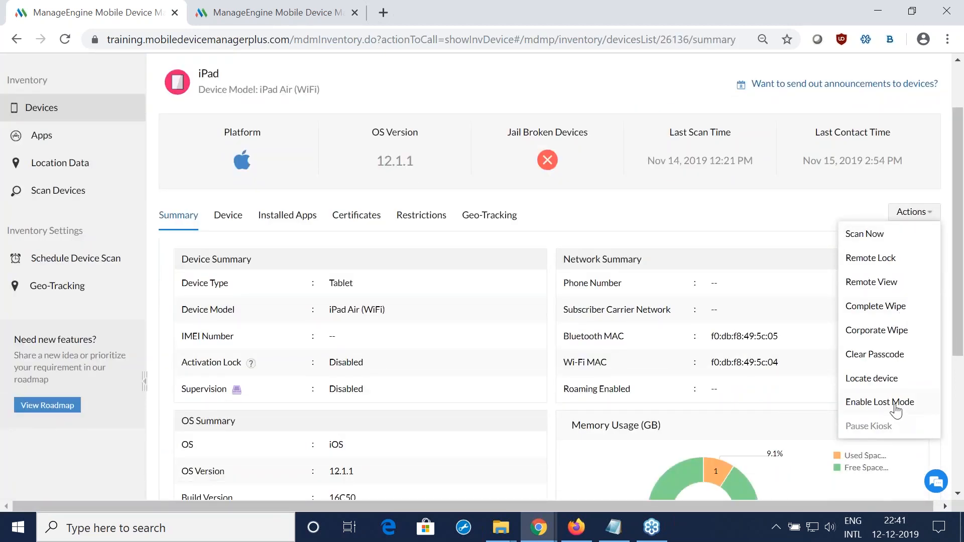
Step: Walk through the iPad's Lost Mode message, preview and location reason fields, and dismiss the dialog without enabling Lost Mode
click(895, 408)
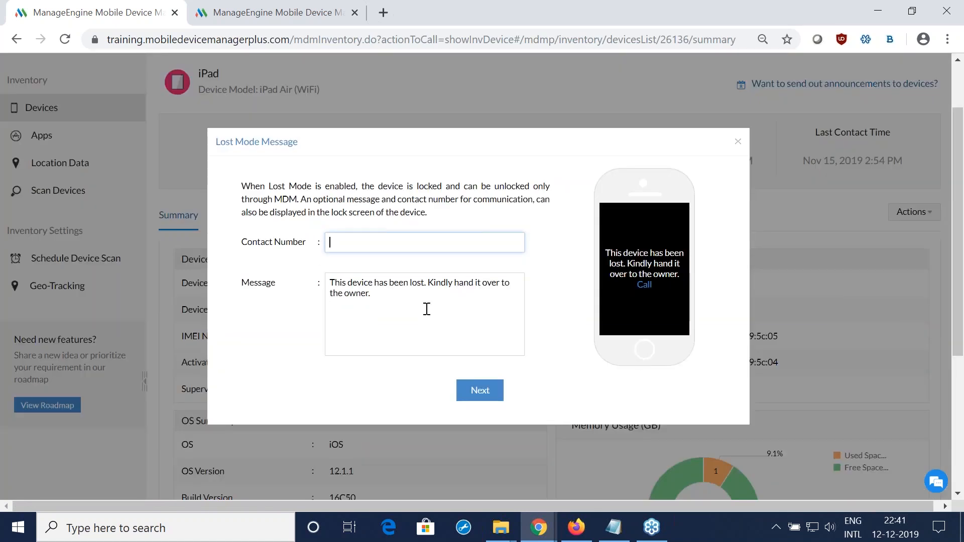
drag(406, 301, 314, 286)
drag(658, 333, 589, 249)
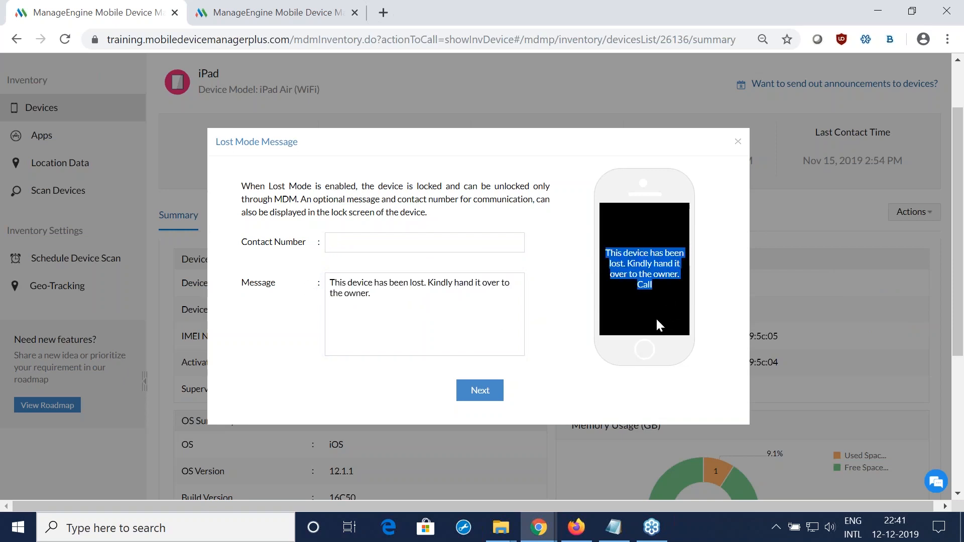
click(663, 298)
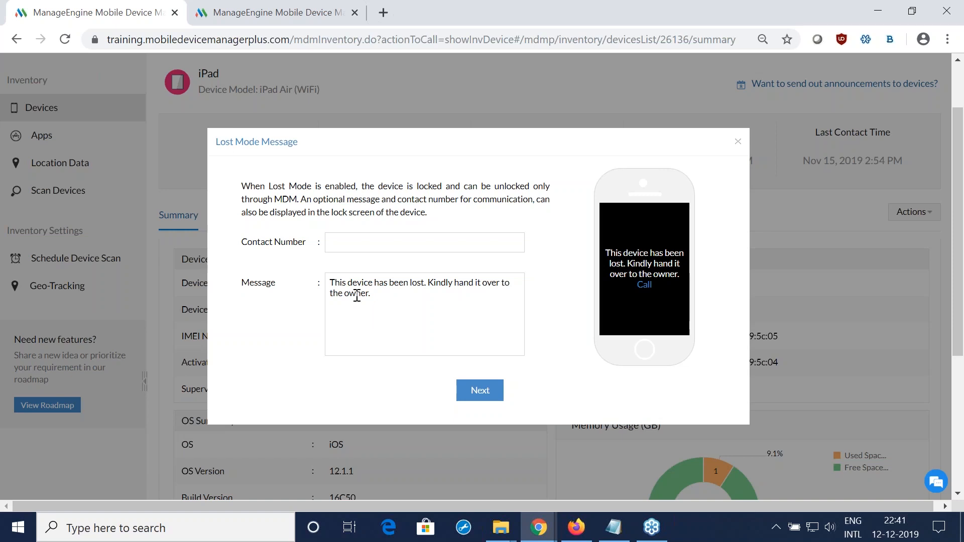
click(480, 391)
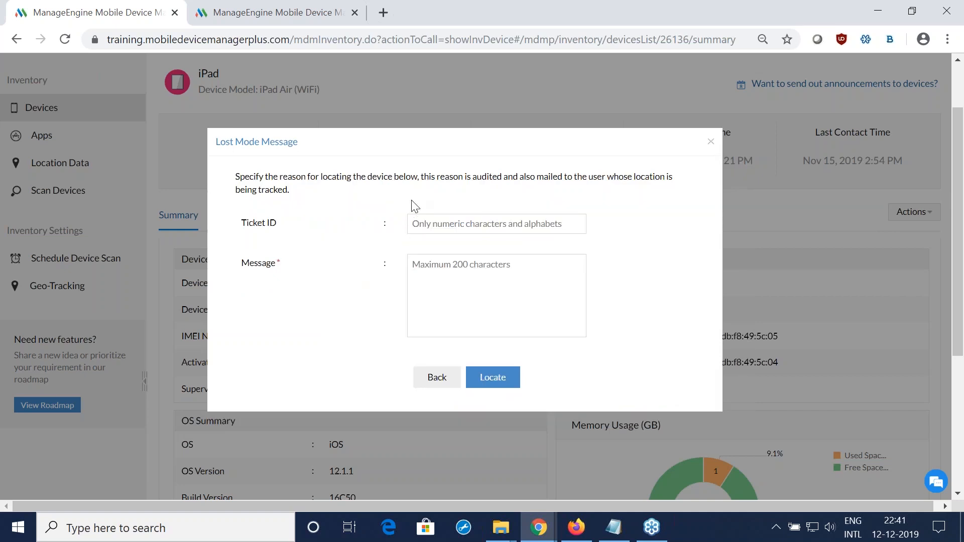
click(418, 222)
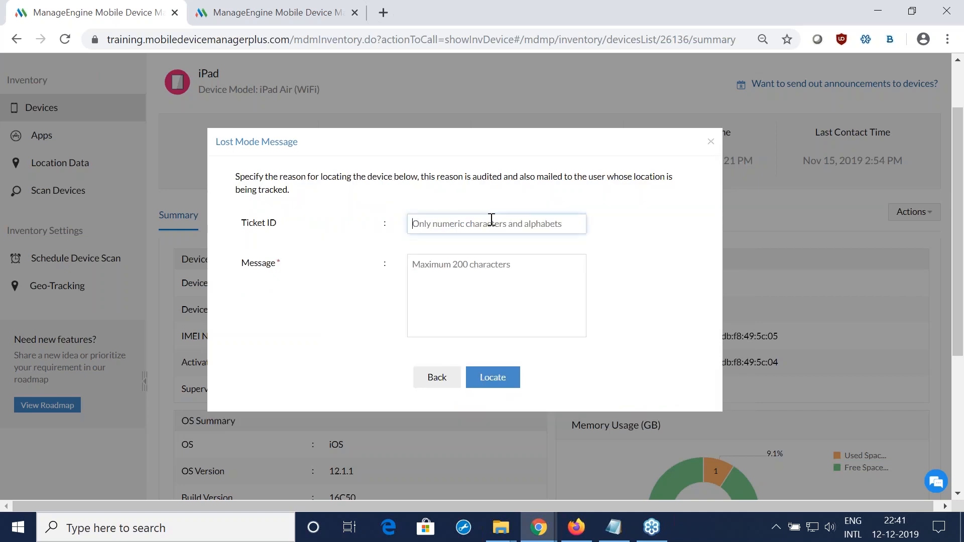
click(660, 272)
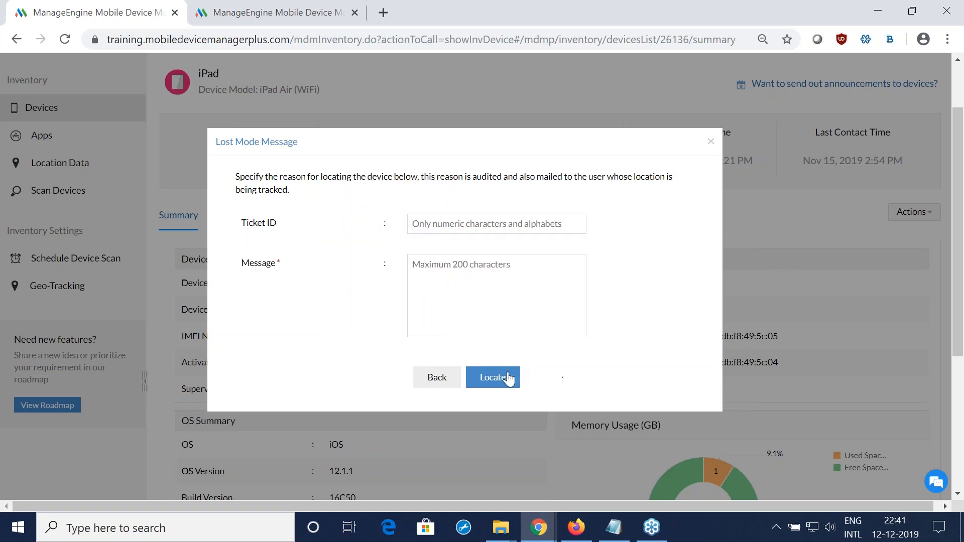
click(710, 146)
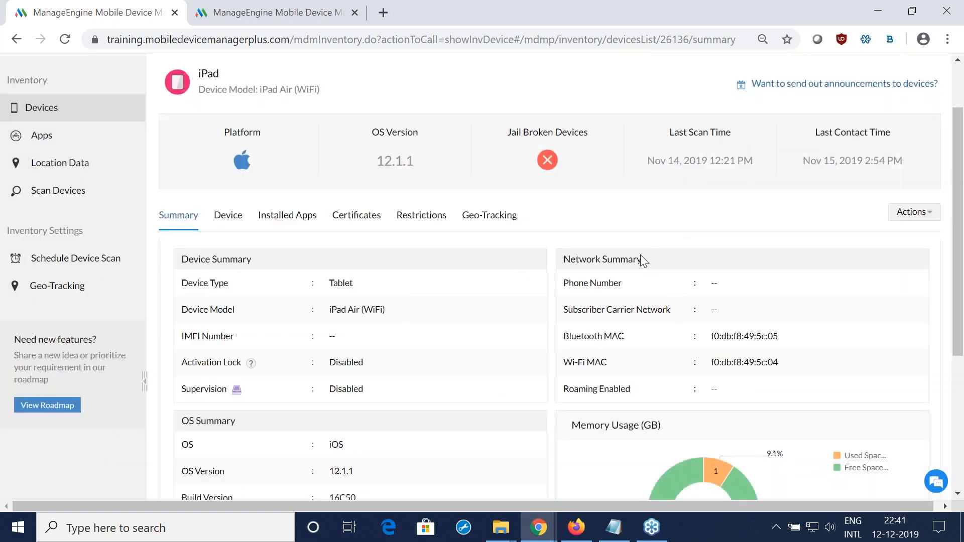
Step: Switch to the presentation and advance through the Lost Mode slide to Scenario 1 on preventing corporate app uninstallation
key(alt+Tab)
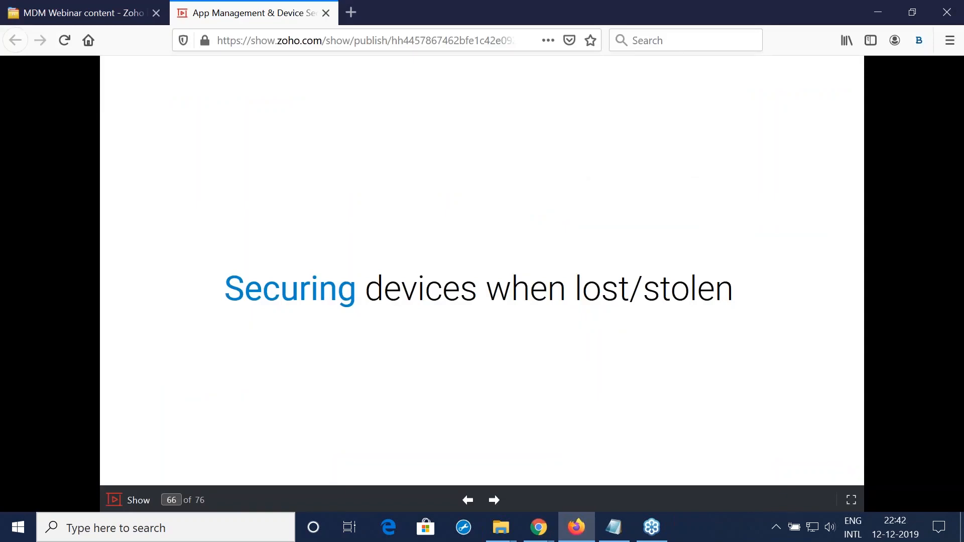
key(Right)
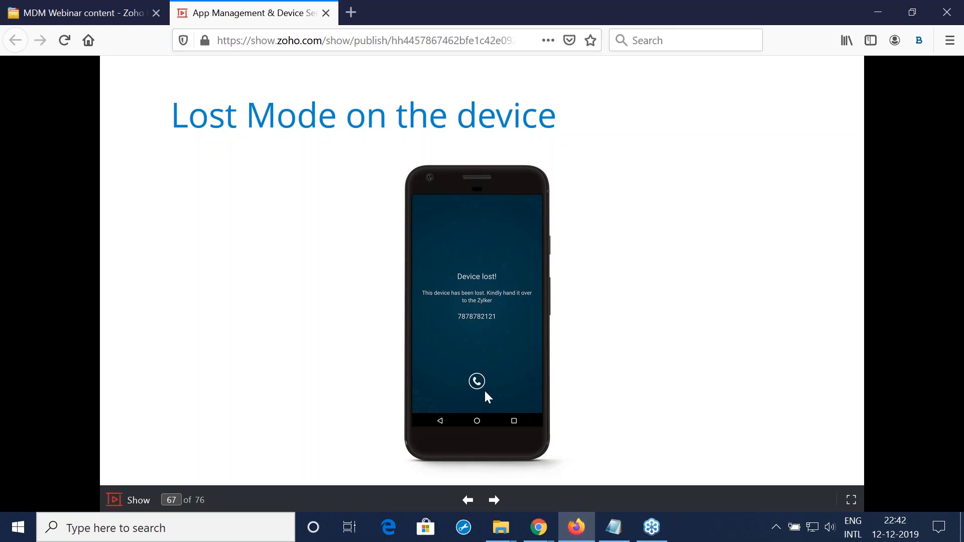
key(Right)
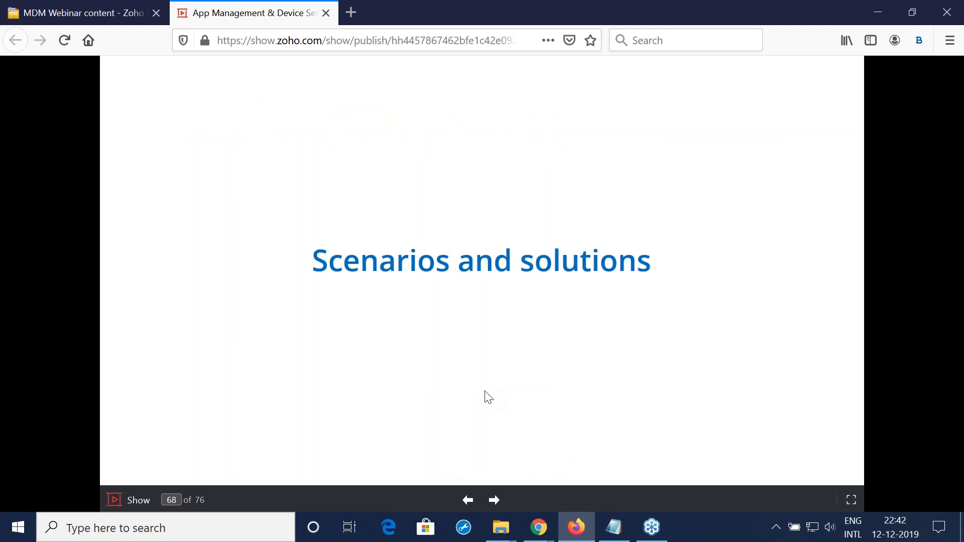
key(Right)
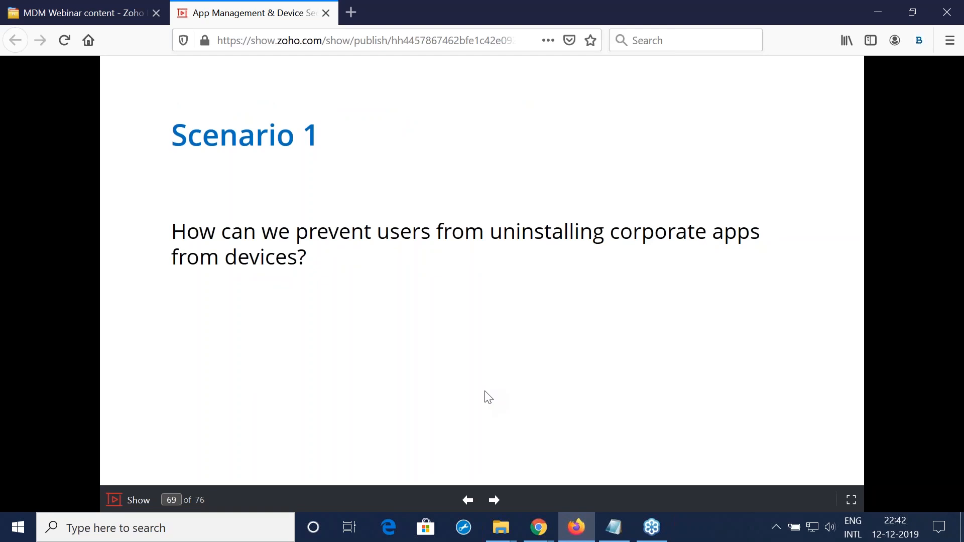
Step: Return to Mobile Device Manager Plus and start creating a new iOS profile in the device management profiles
key(alt+Tab)
scroll(469, 381, up, 2)
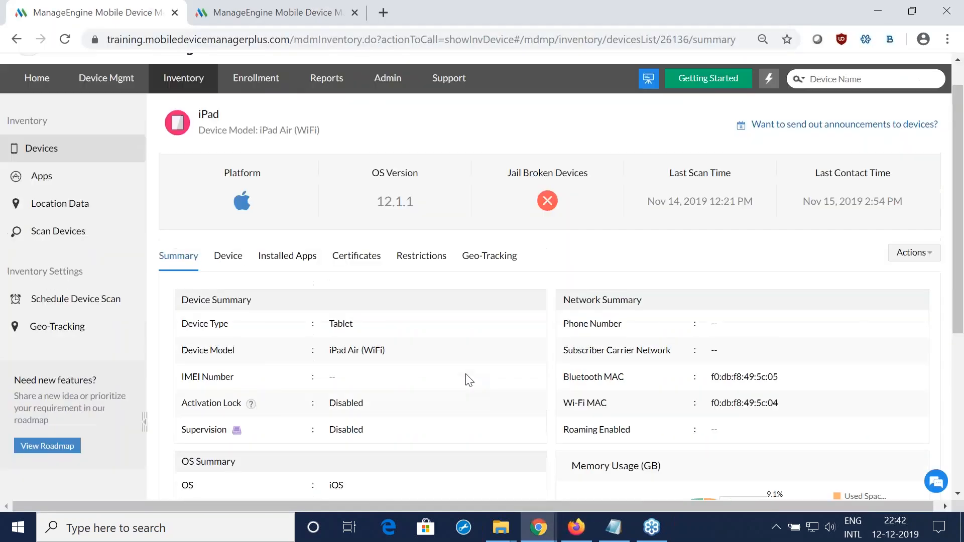
click(127, 118)
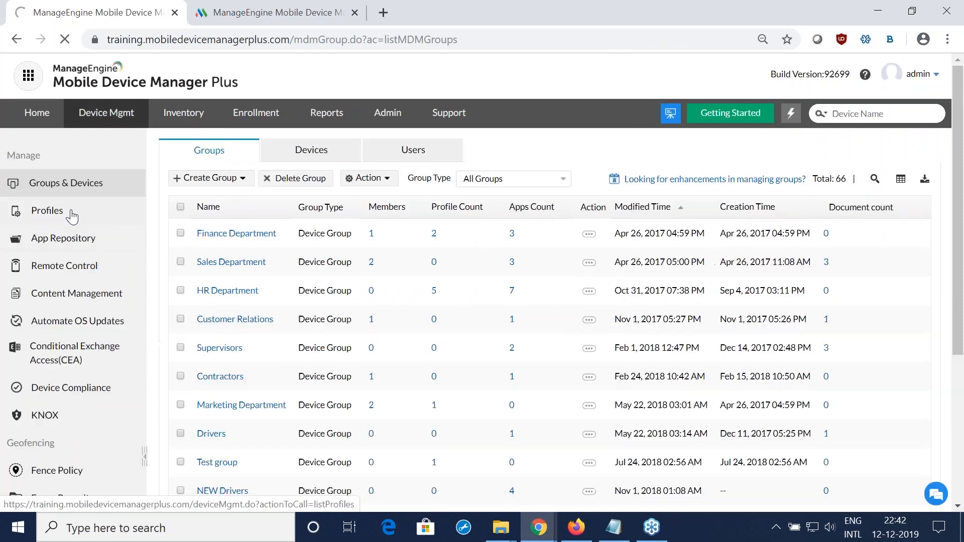
click(72, 216)
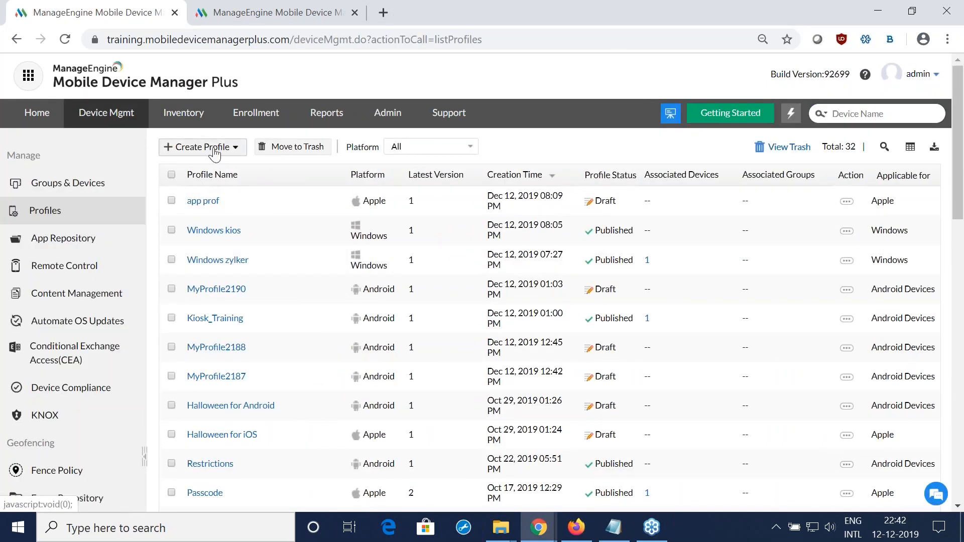
click(215, 151)
click(216, 164)
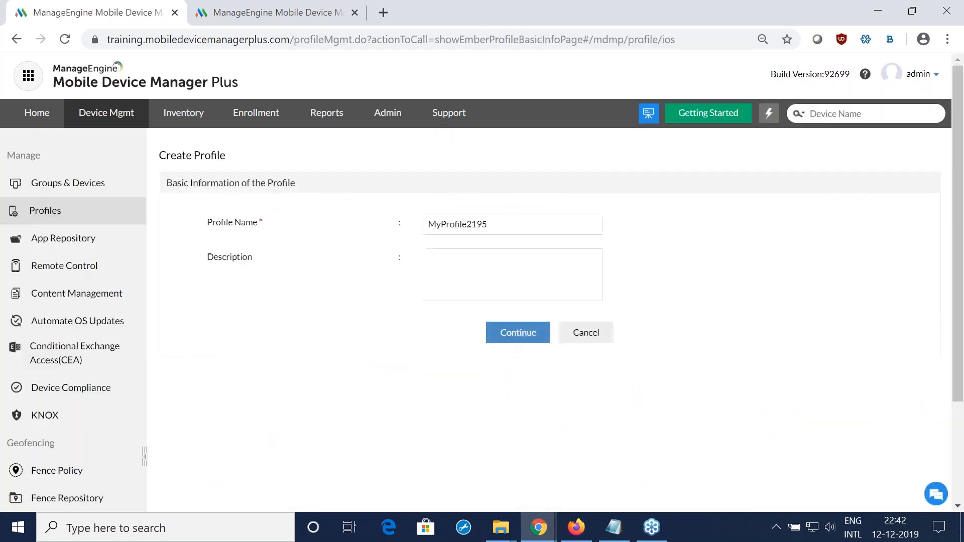
Step: Create the iOS profile with its default name and examine the Deleting apps option in its application restrictions
click(509, 335)
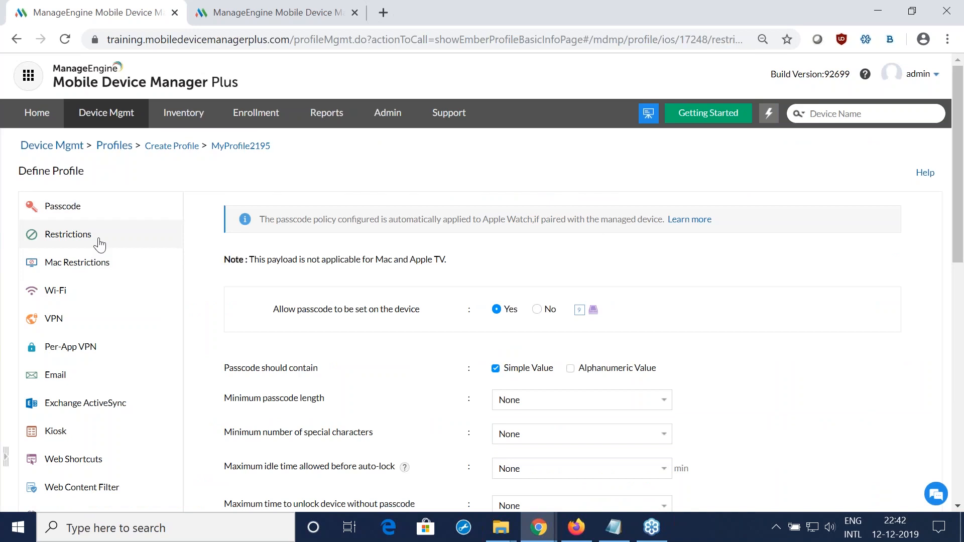
click(100, 244)
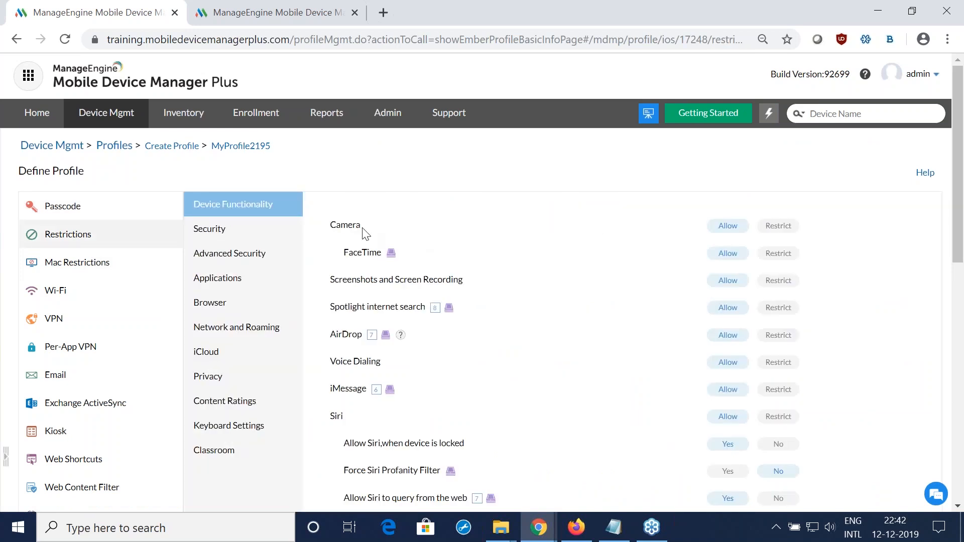
click(248, 282)
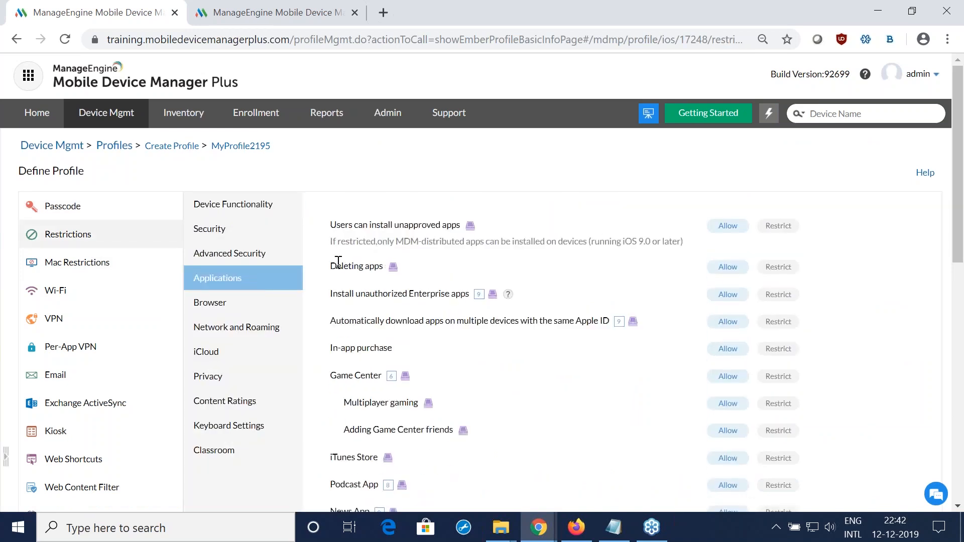
drag(330, 266, 820, 275)
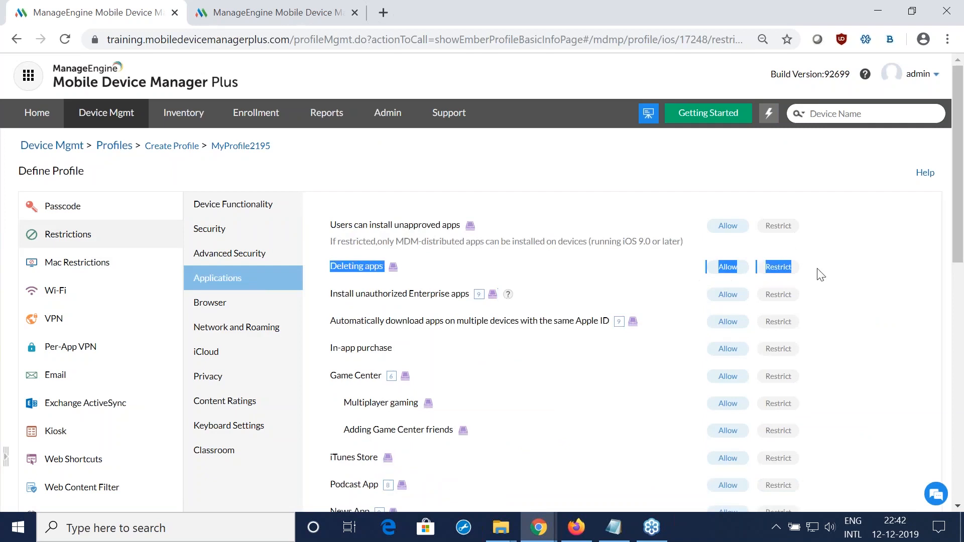
click(823, 274)
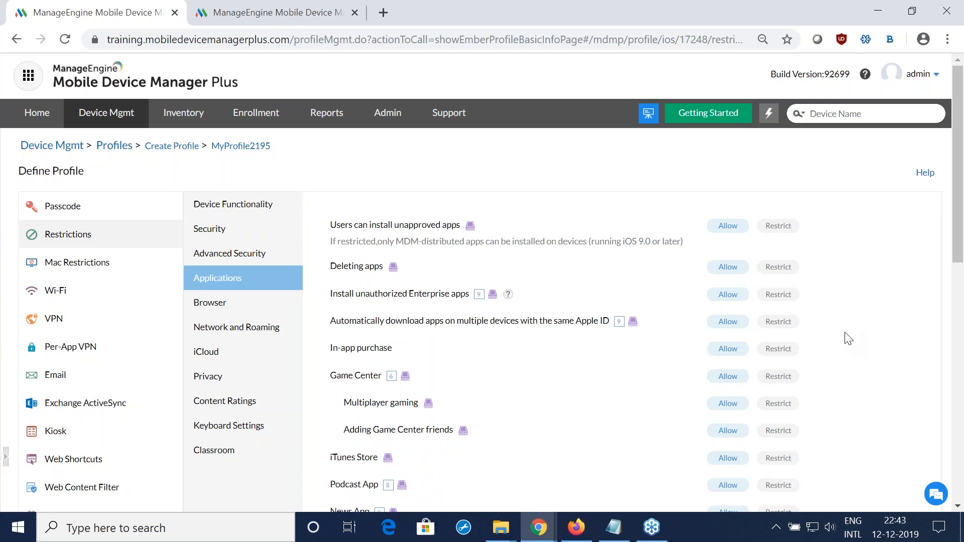
Step: Switch to the presentation and advance to Scenario 2 about a reset device asking for the former user's credentials
key(alt+Tab)
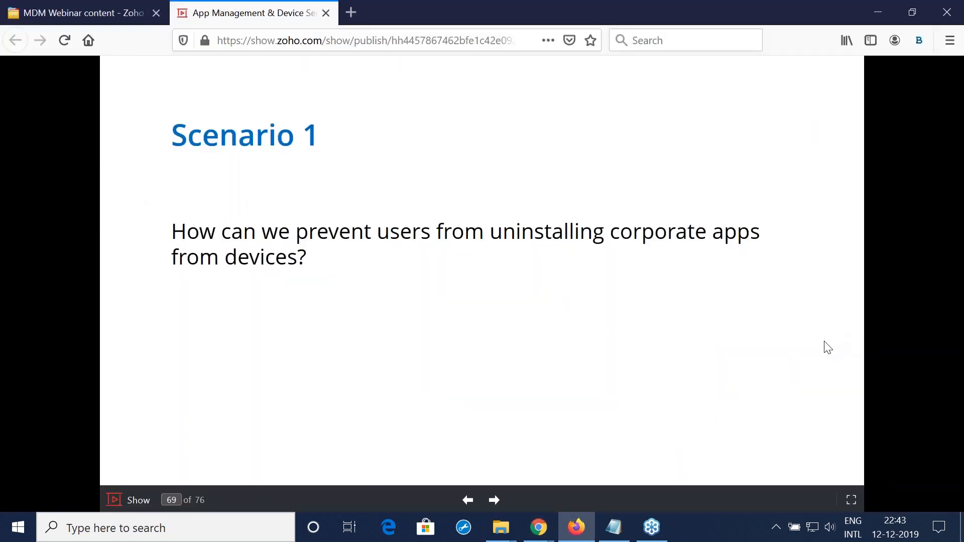
key(Right)
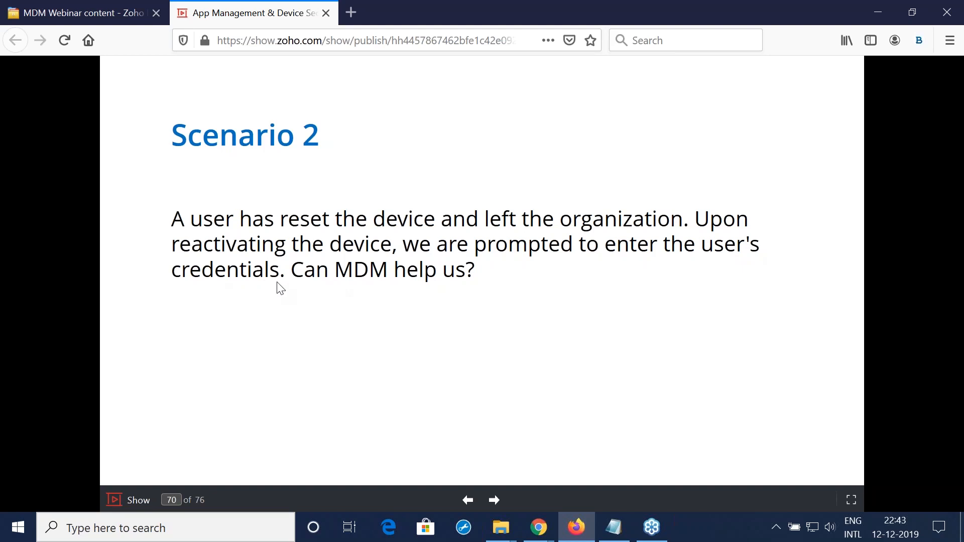
Step: Return to Mobile Device Manager Plus and cancel defining the iOS profile without saving any restrictions
key(alt+Tab)
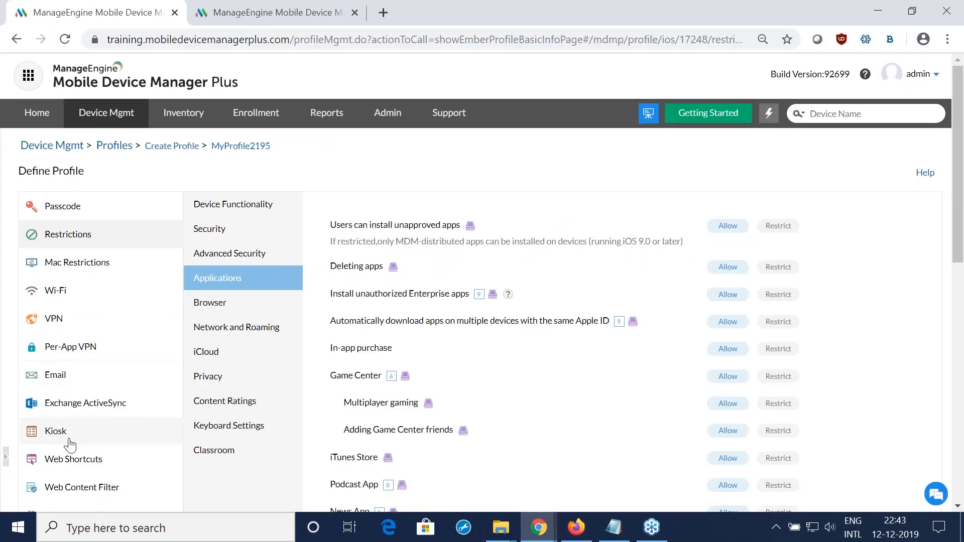
scroll(70, 445, down, 1)
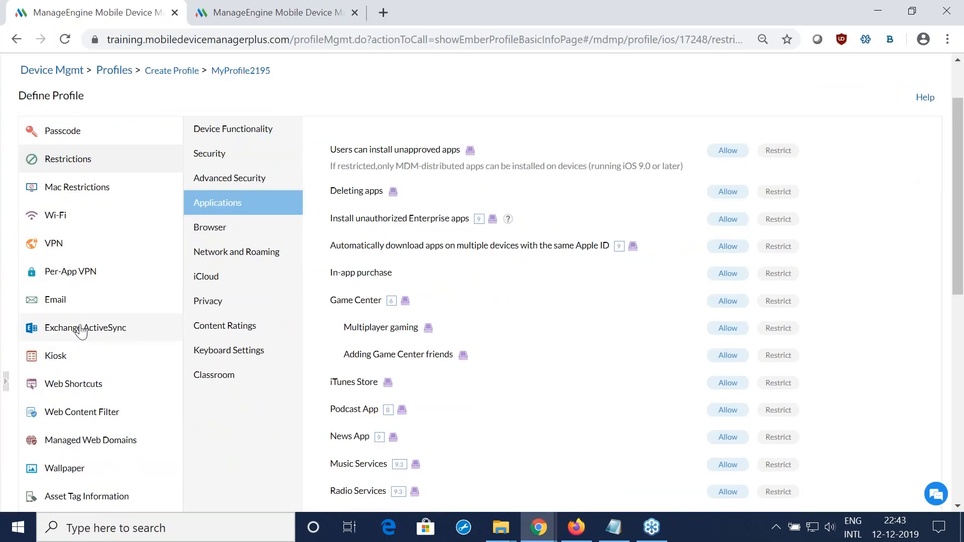
scroll(82, 331, down, 1)
scroll(82, 331, up, 1)
scroll(592, 446, down, 3)
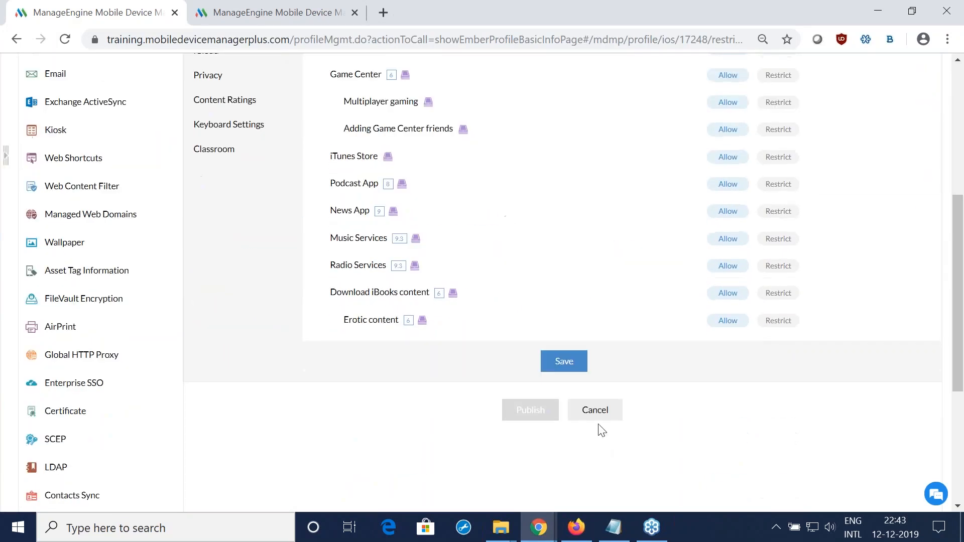
click(602, 413)
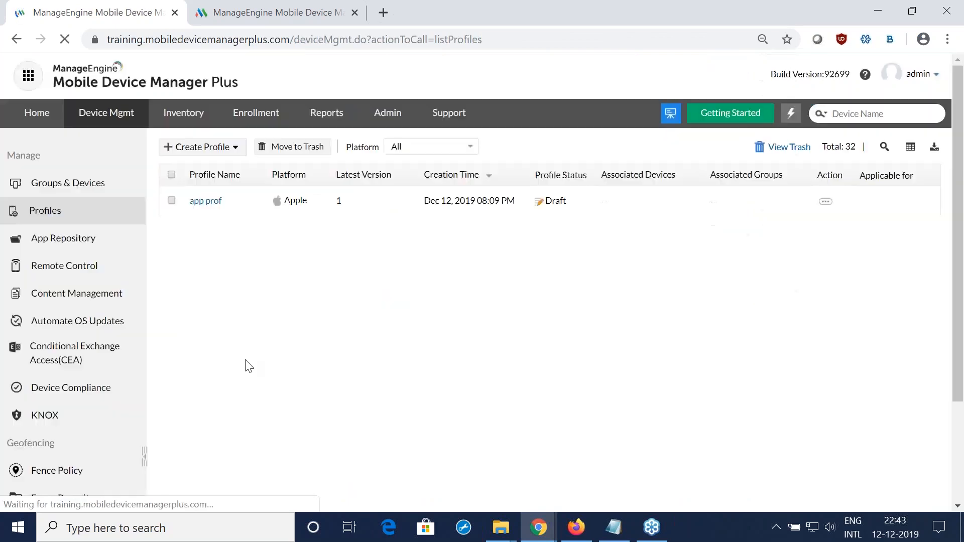
Step: Create an Android profile customized for Device and add a second email and account ID row to its EFRP settings
click(215, 146)
click(221, 191)
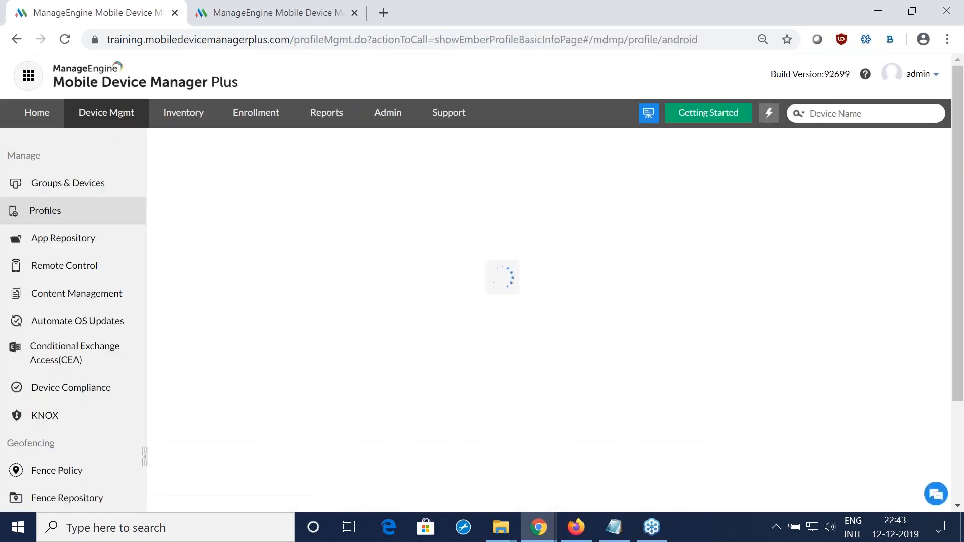
click(502, 362)
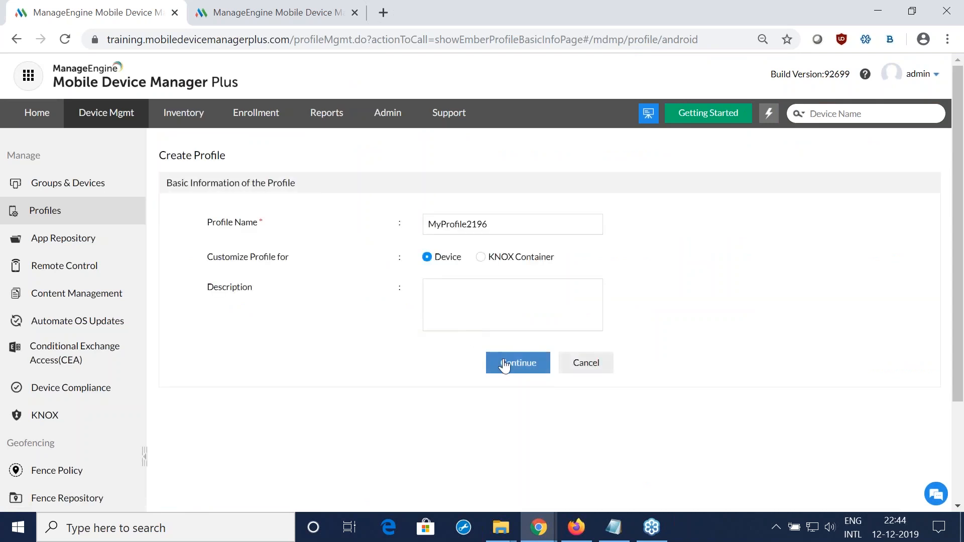
click(116, 378)
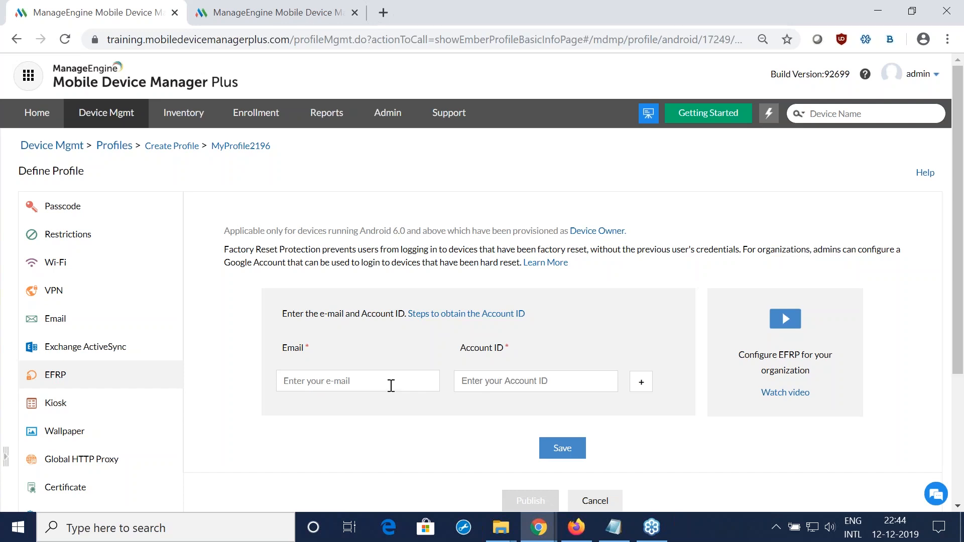
scroll(581, 396, down, 2)
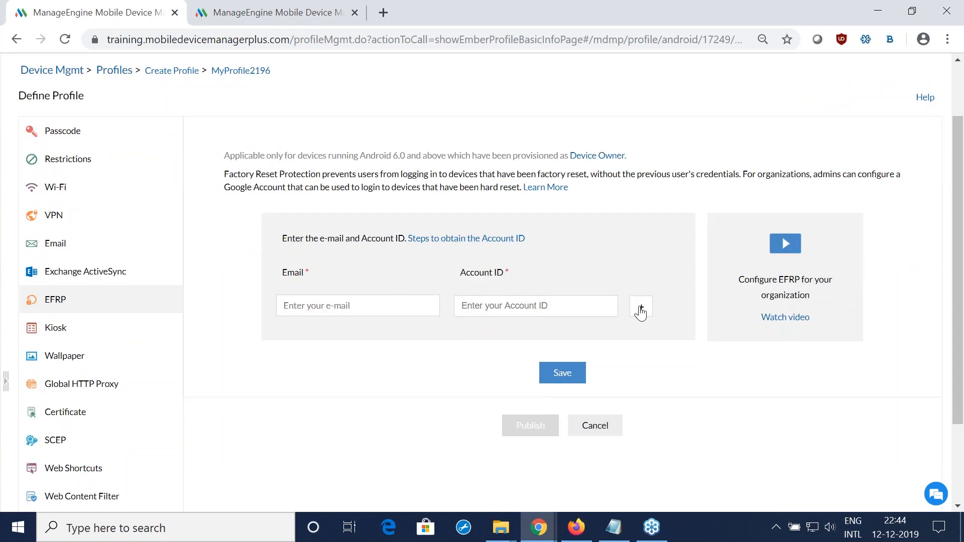
click(640, 307)
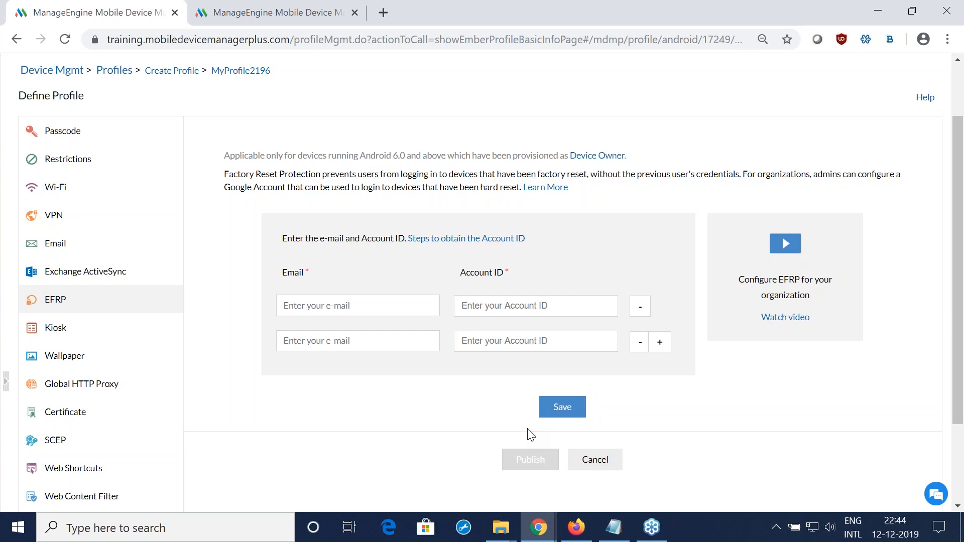
Step: Switch to the presentation and advance to Scenario 3 on preventing users from turning off location on Android devices
key(alt+Tab)
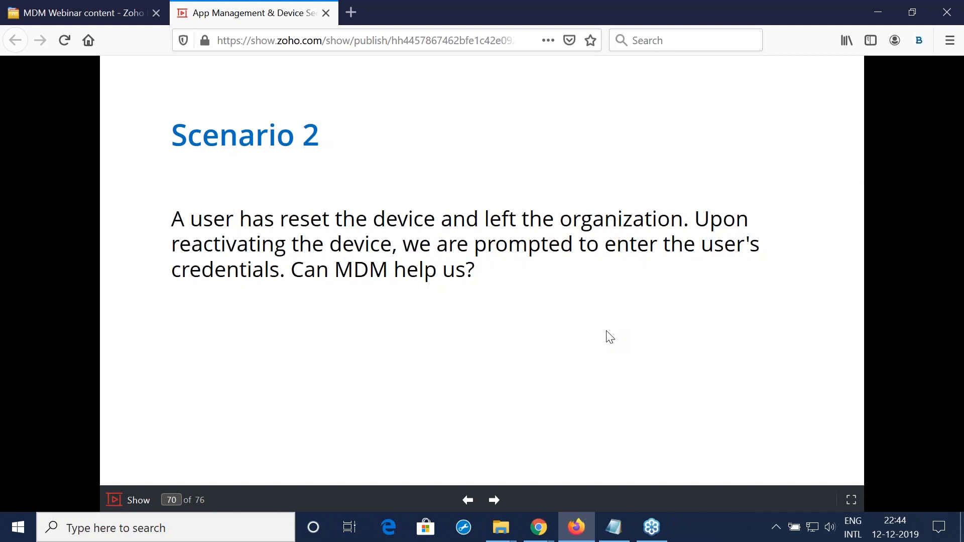
key(Right)
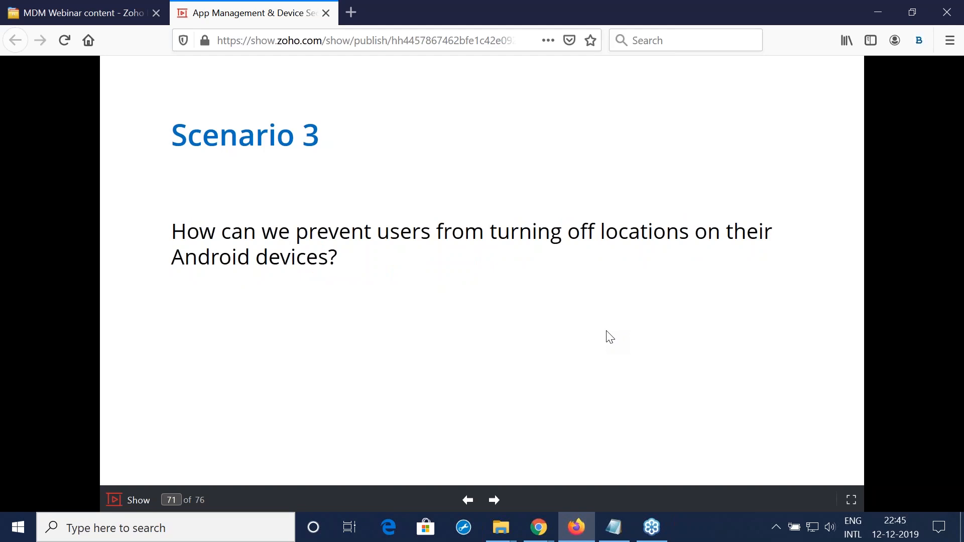
Step: Return to Mobile Device Manager Plus and set Location services to Always On in the Android profile's location restrictions
key(alt+Tab)
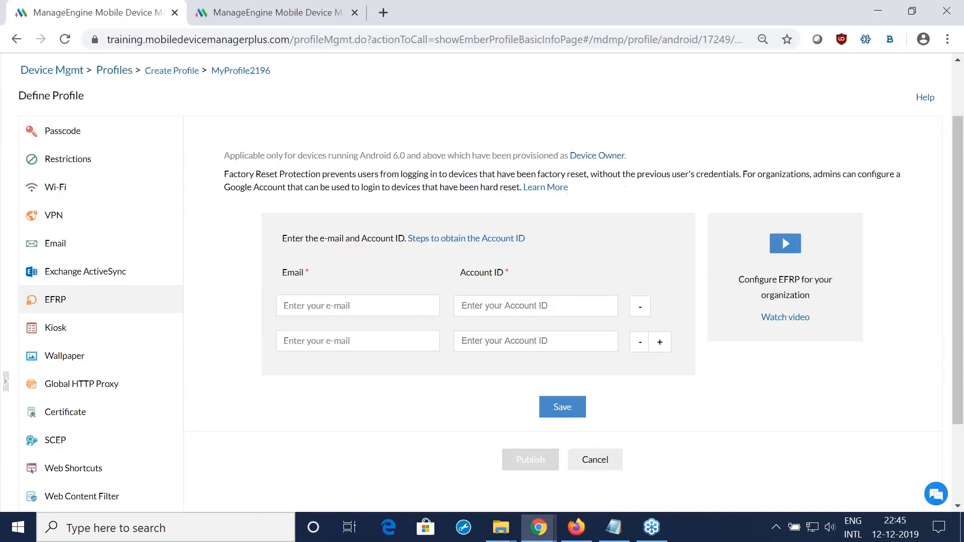
scroll(211, 395, down, 2)
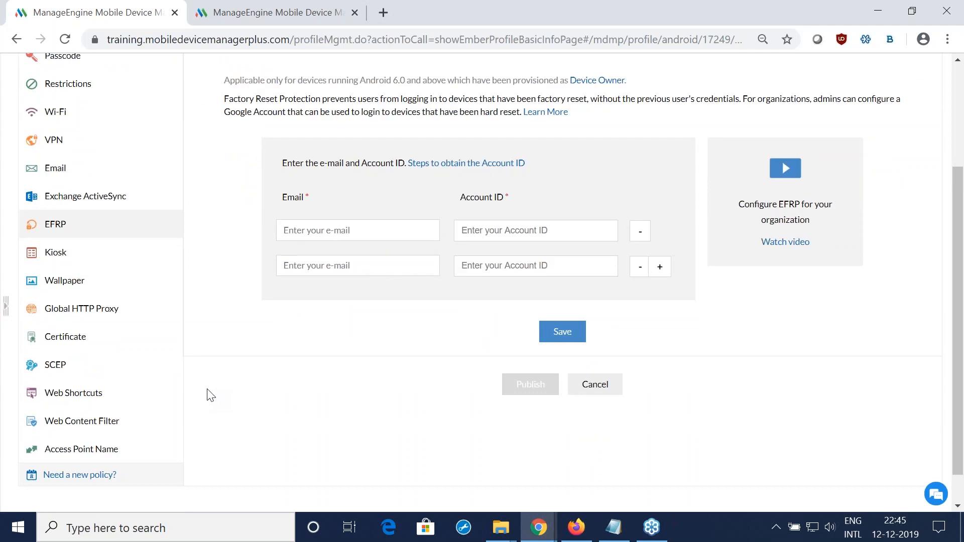
scroll(211, 395, up, 4)
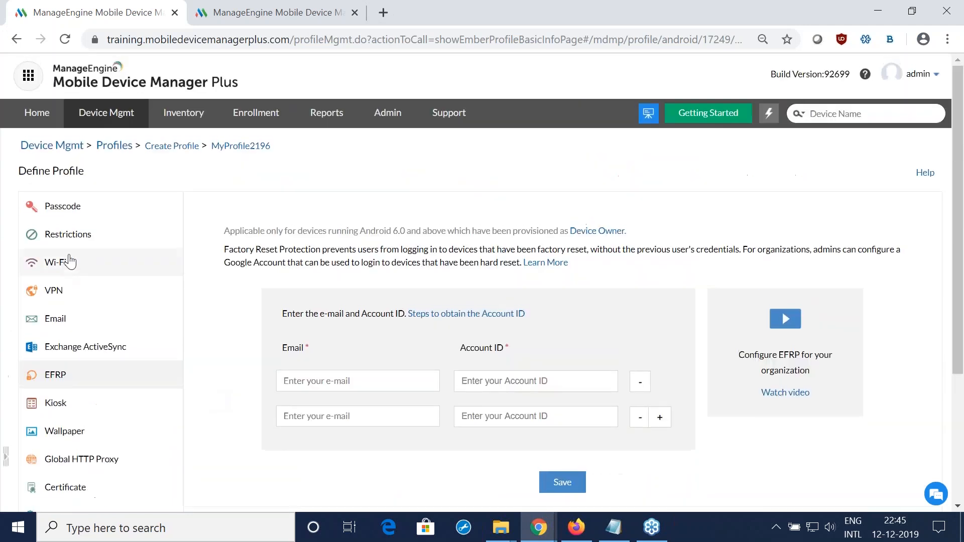
click(95, 243)
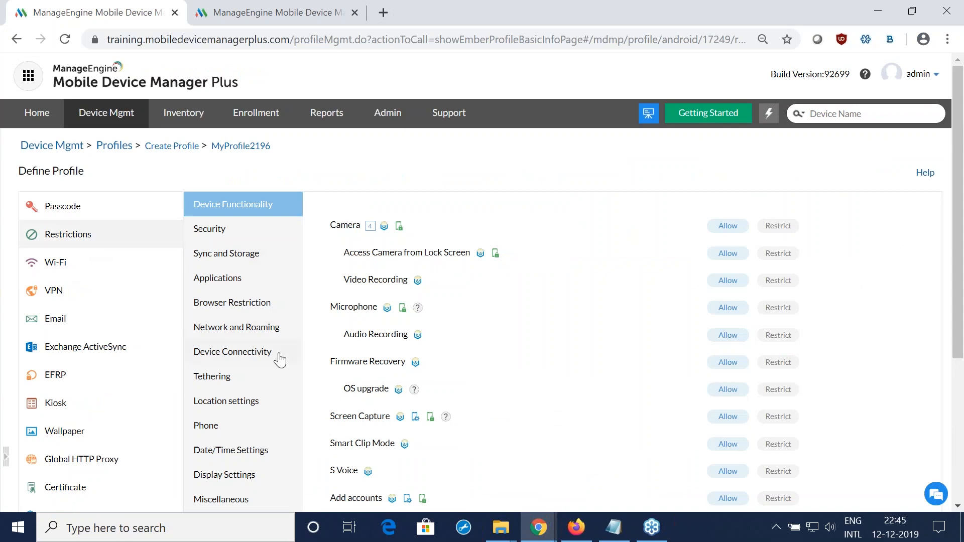
click(270, 409)
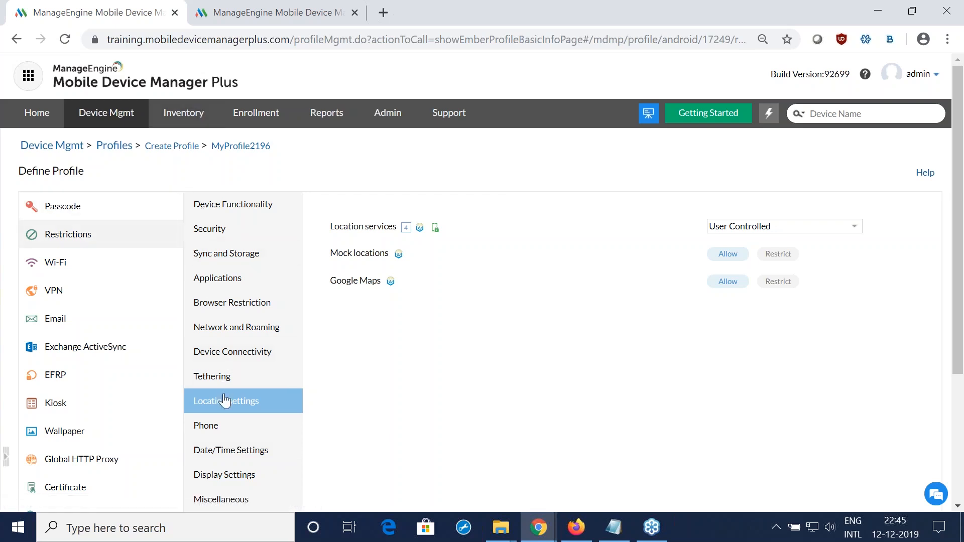
click(745, 226)
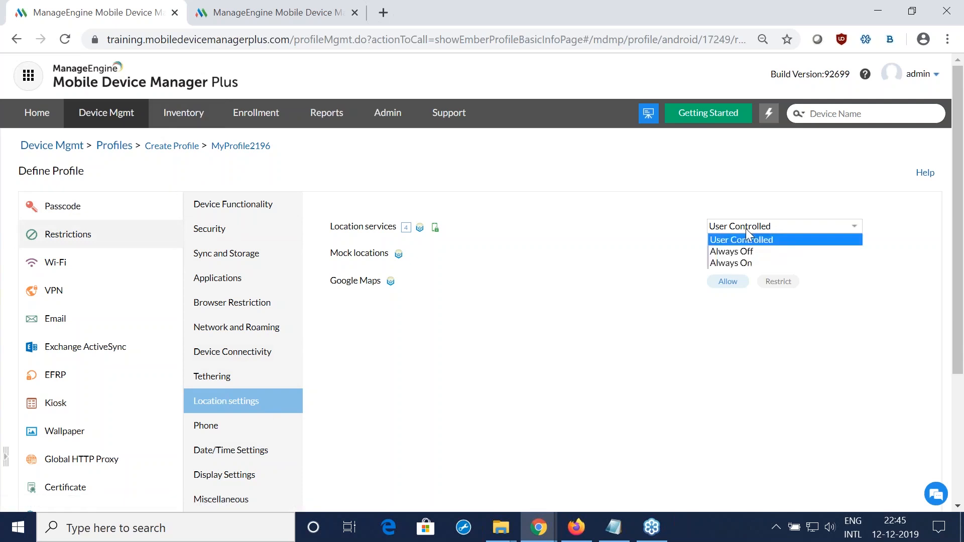
click(755, 263)
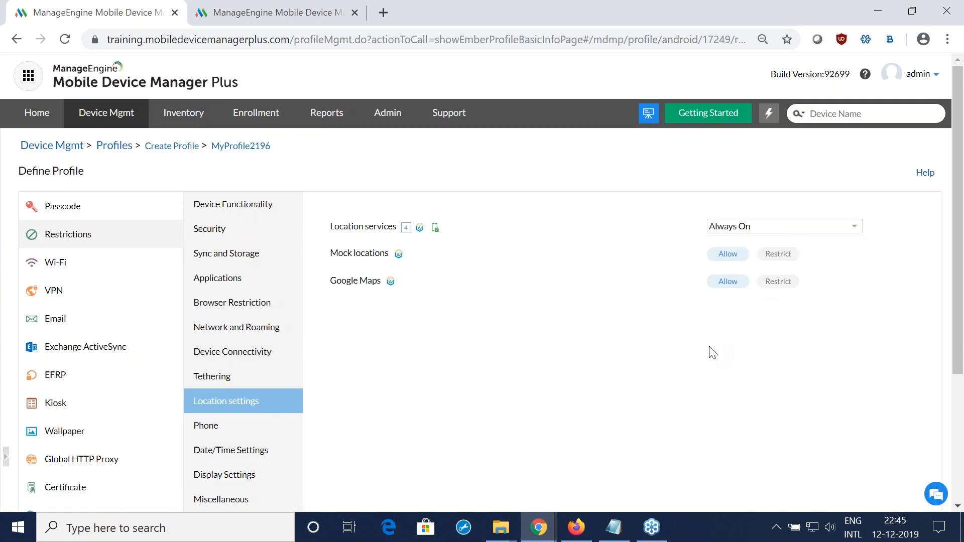
scroll(712, 352, down, 1)
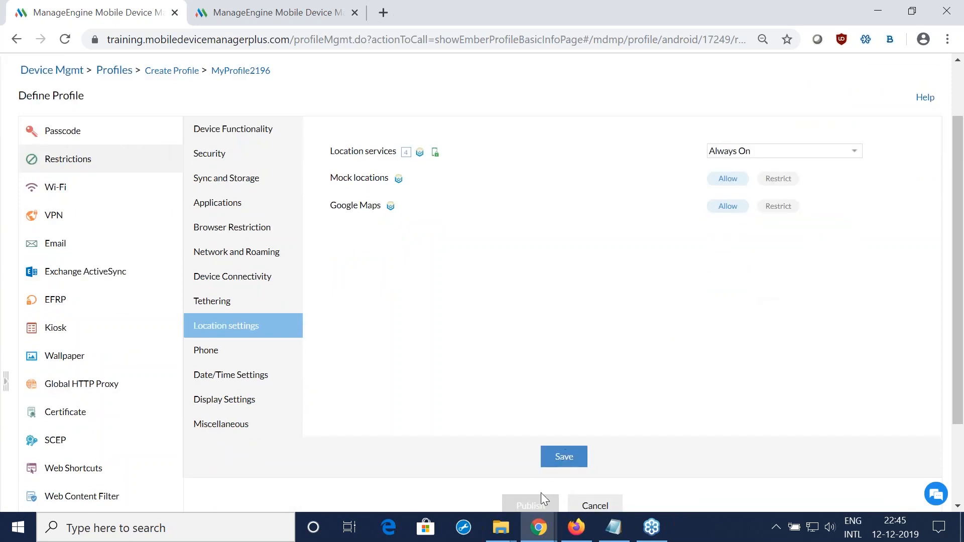
scroll(653, 480, up, 1)
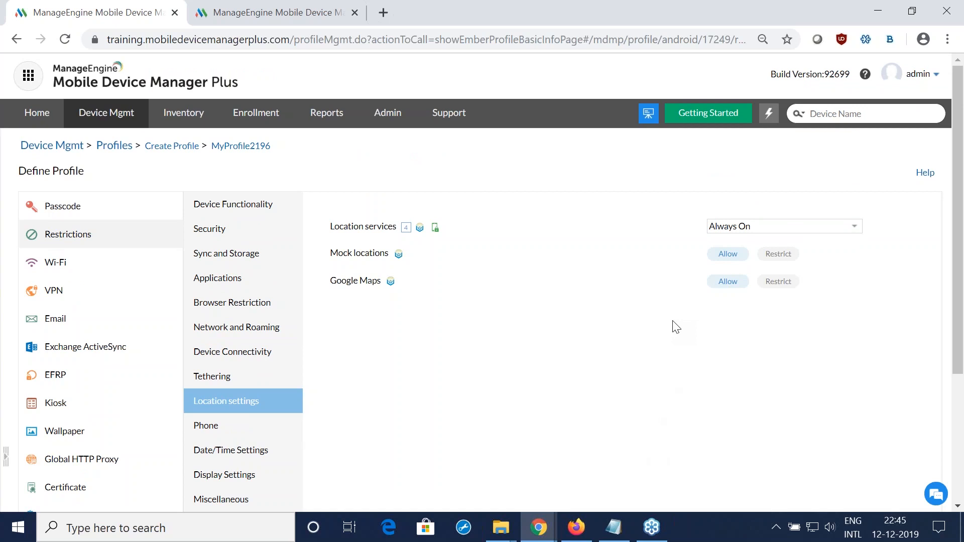
Step: Switch back to the presentation to continue from the Scenario 3 slide
key(alt+Tab)
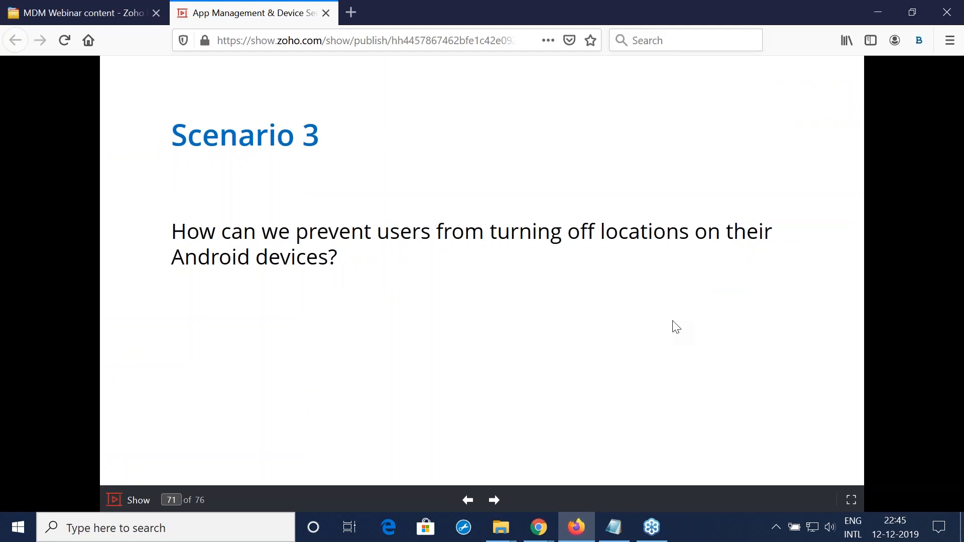